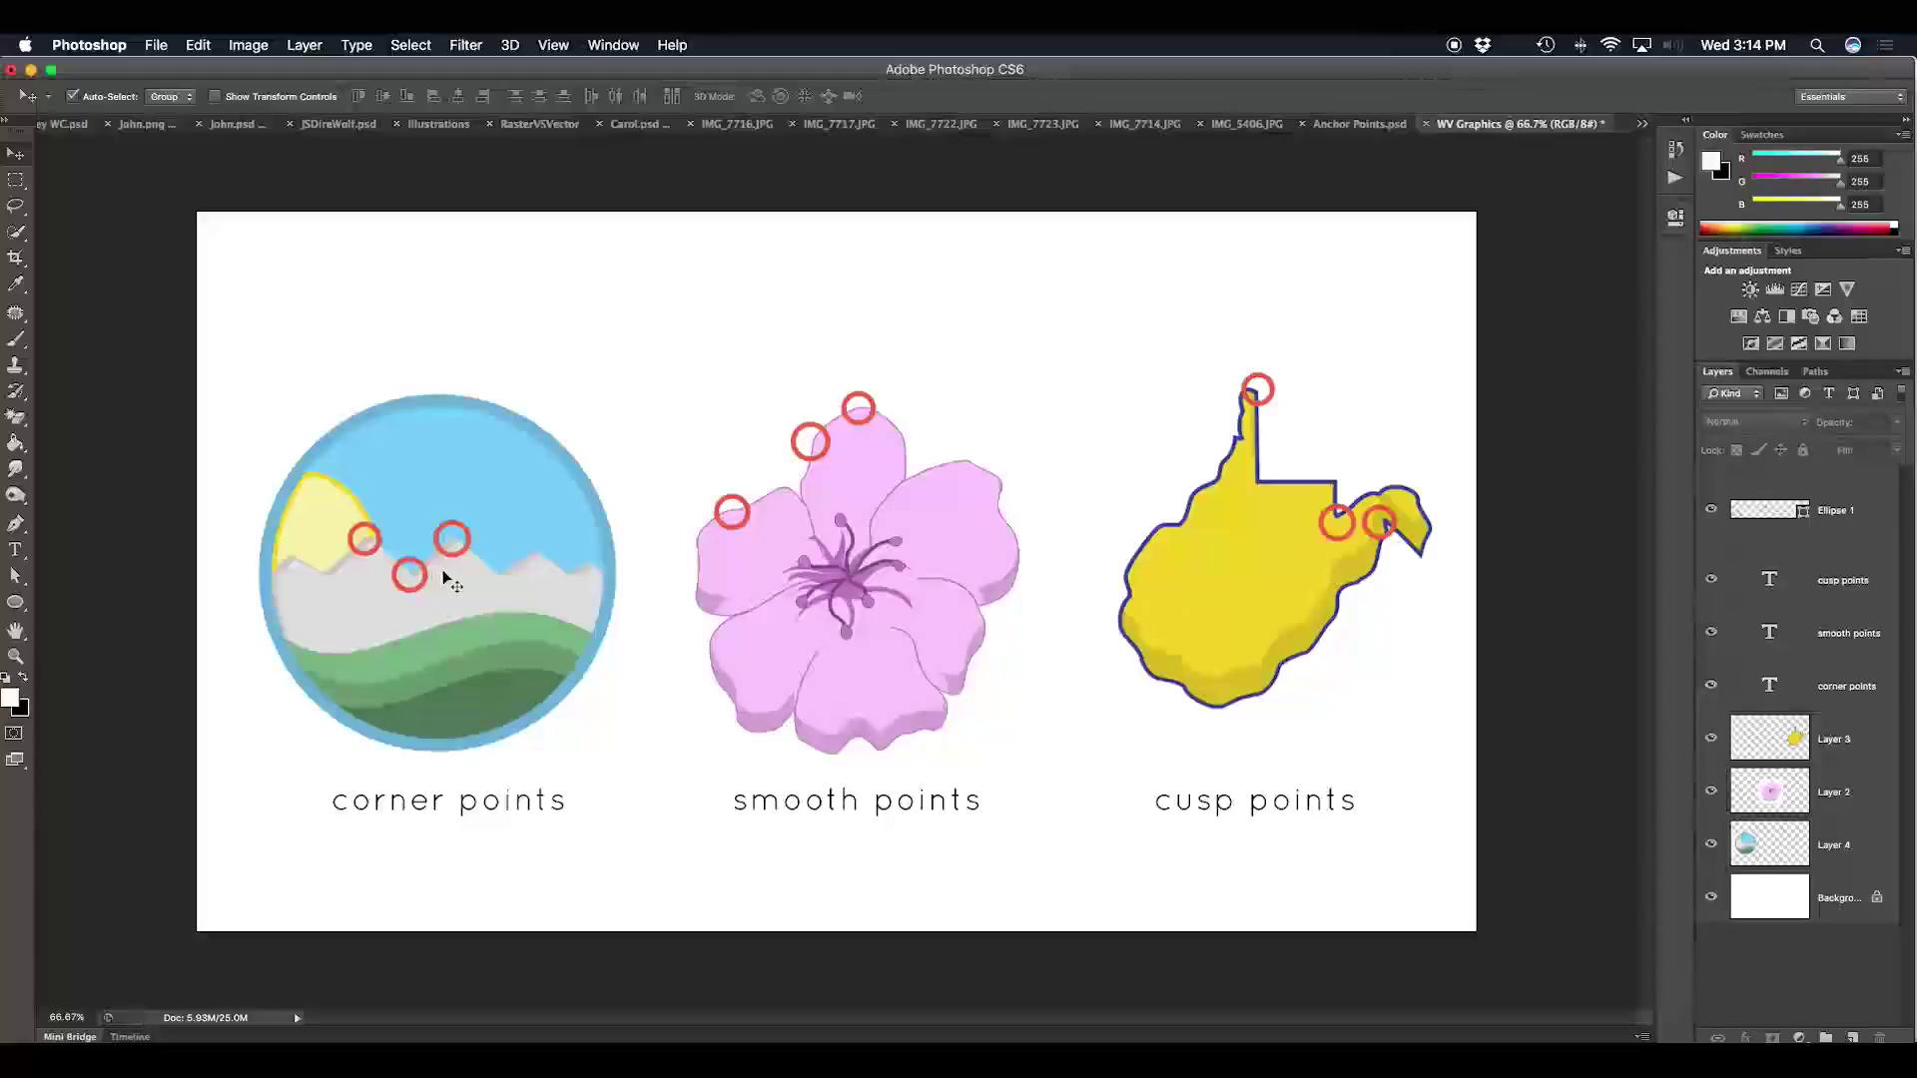
Step: Examine the circled corner, smooth and cusp points on the landscape, flower and state graphics
key("super+equal")
key("super+equal")
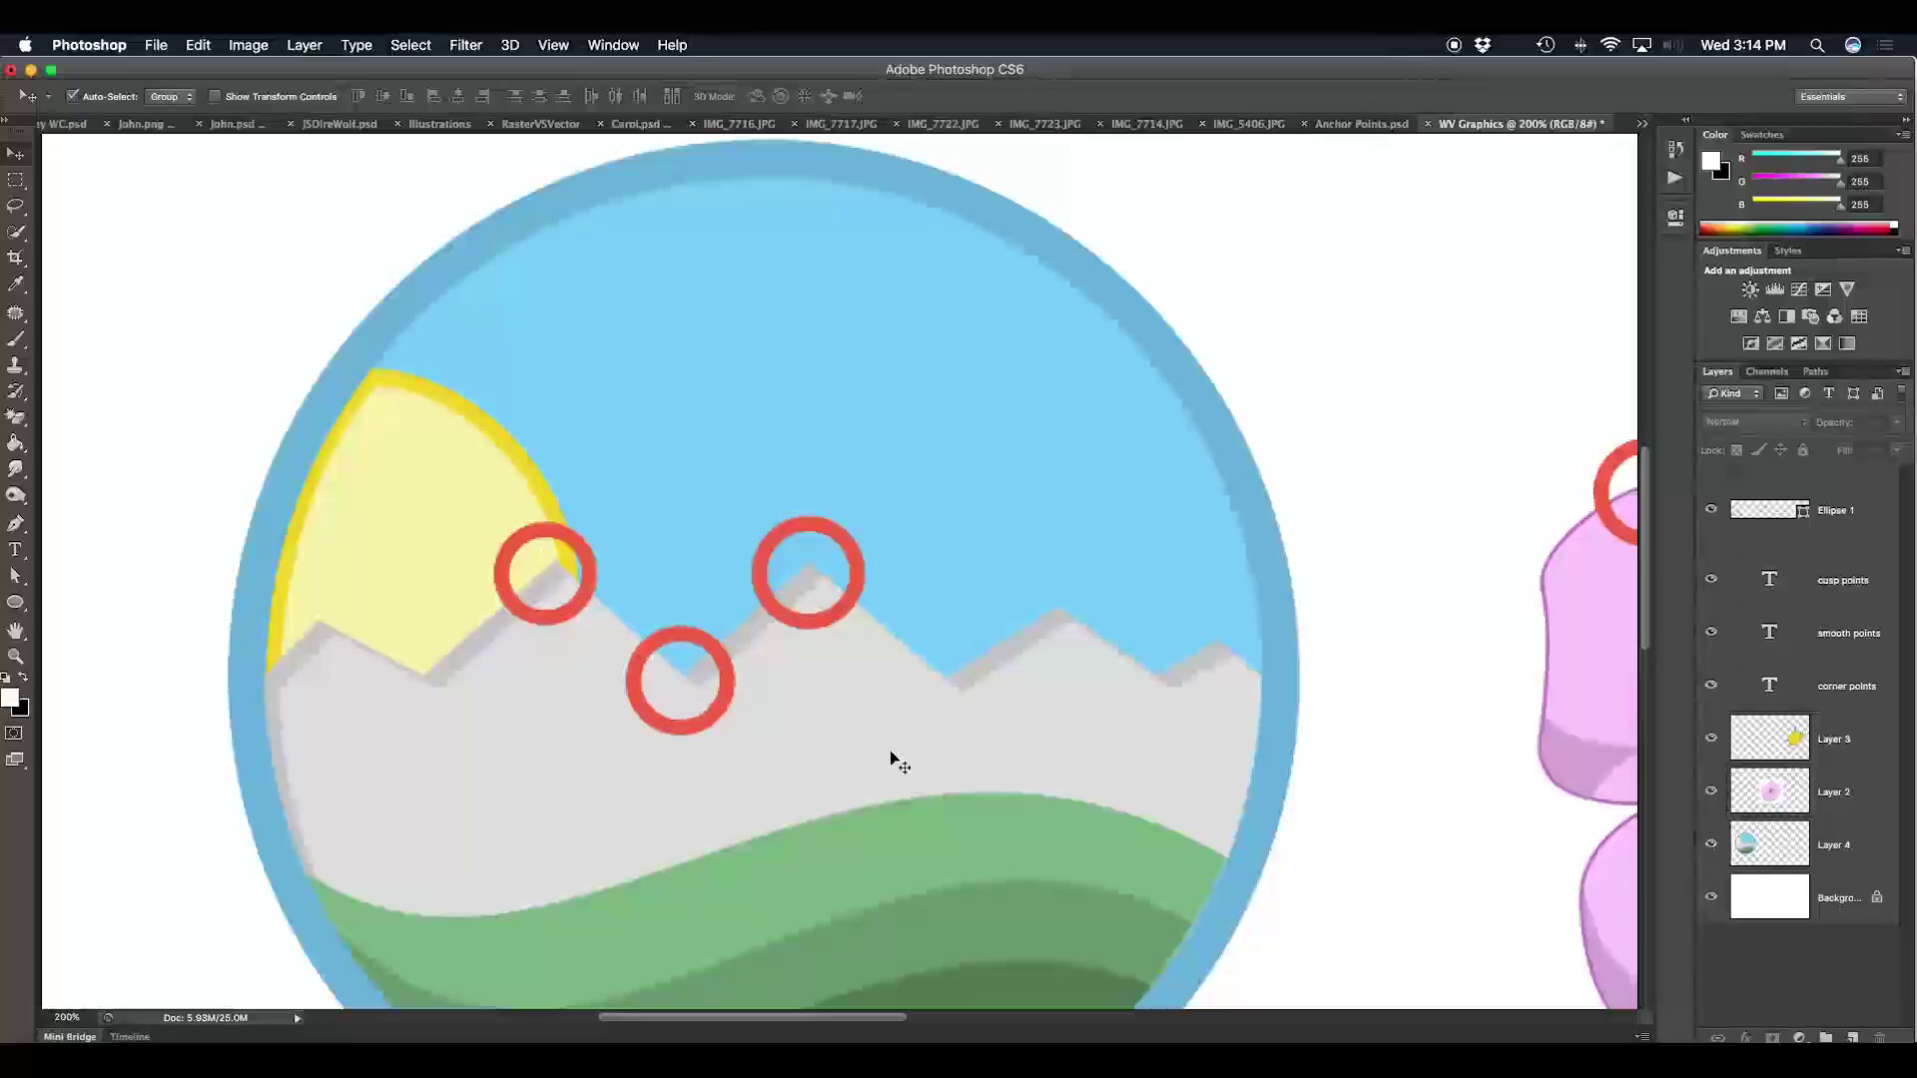
scroll(455, 647, "right", 10)
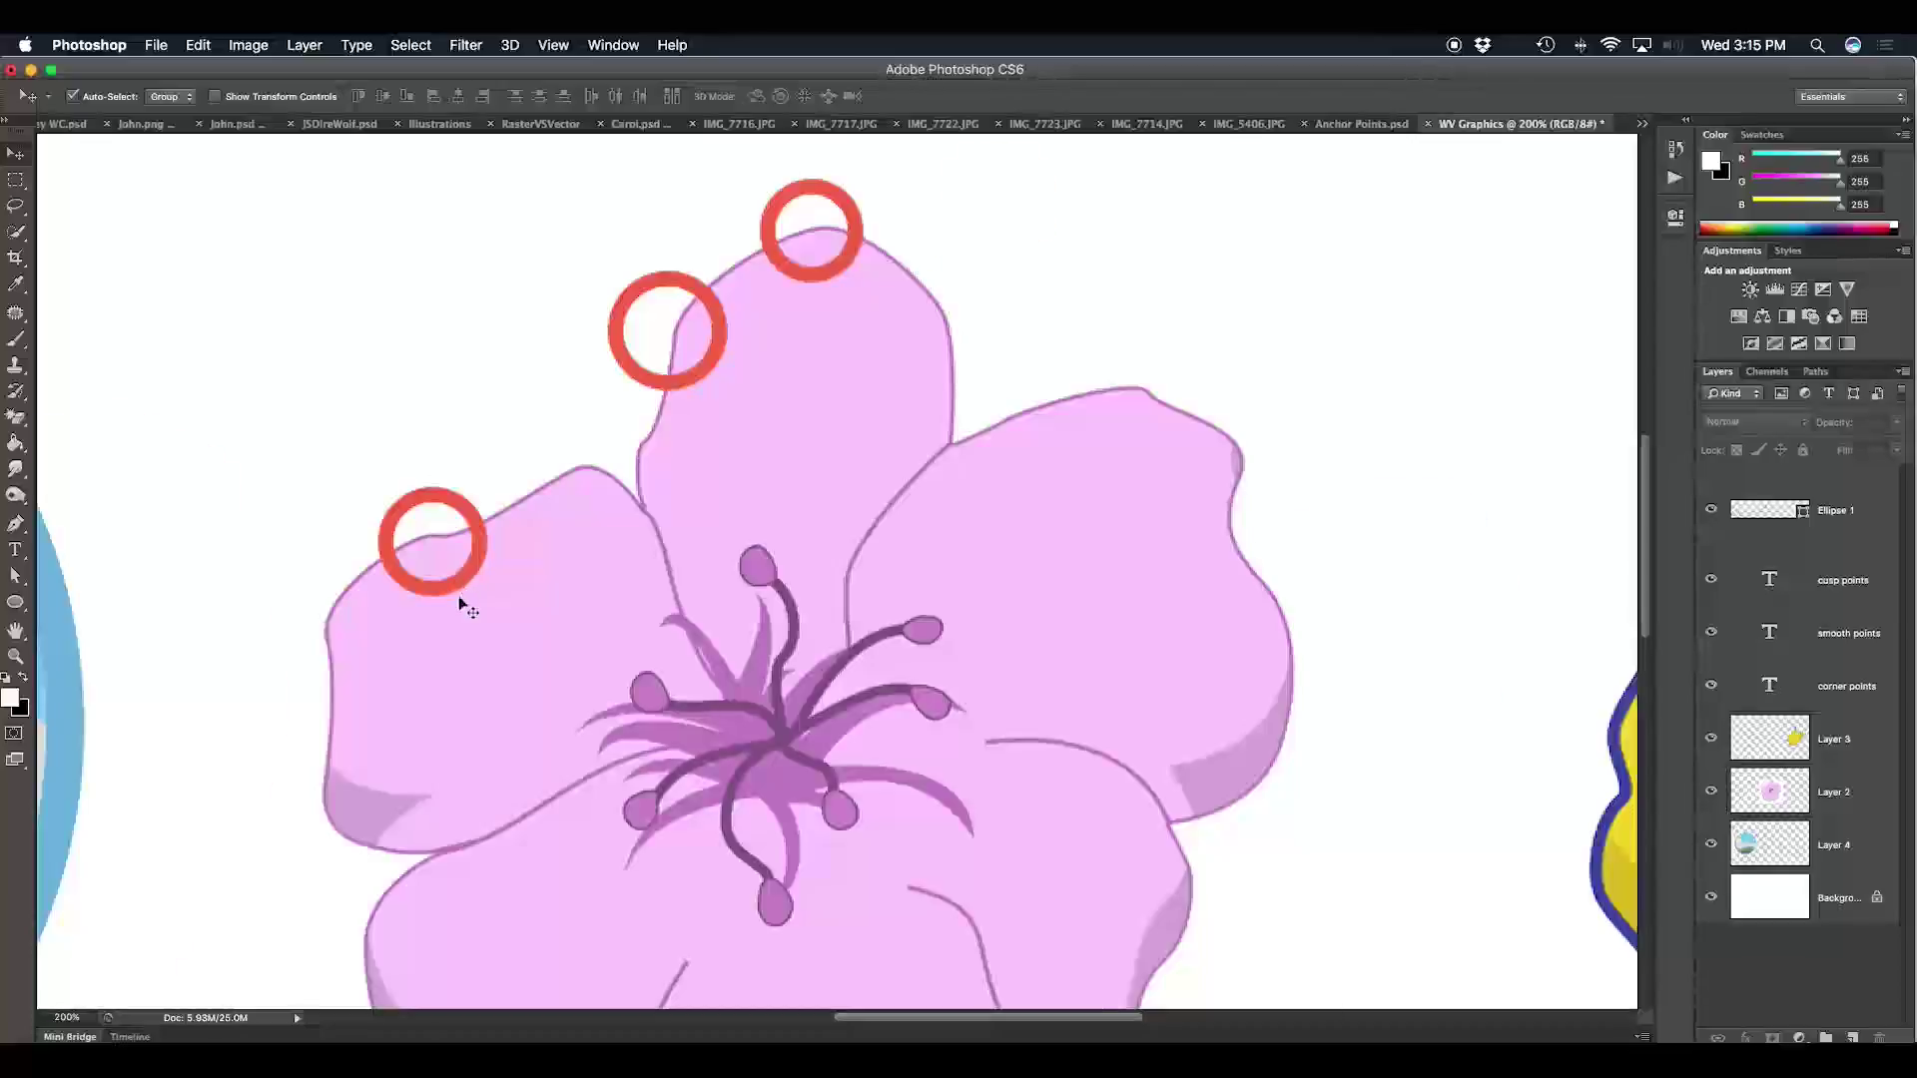
scroll(463, 599, "right", 8)
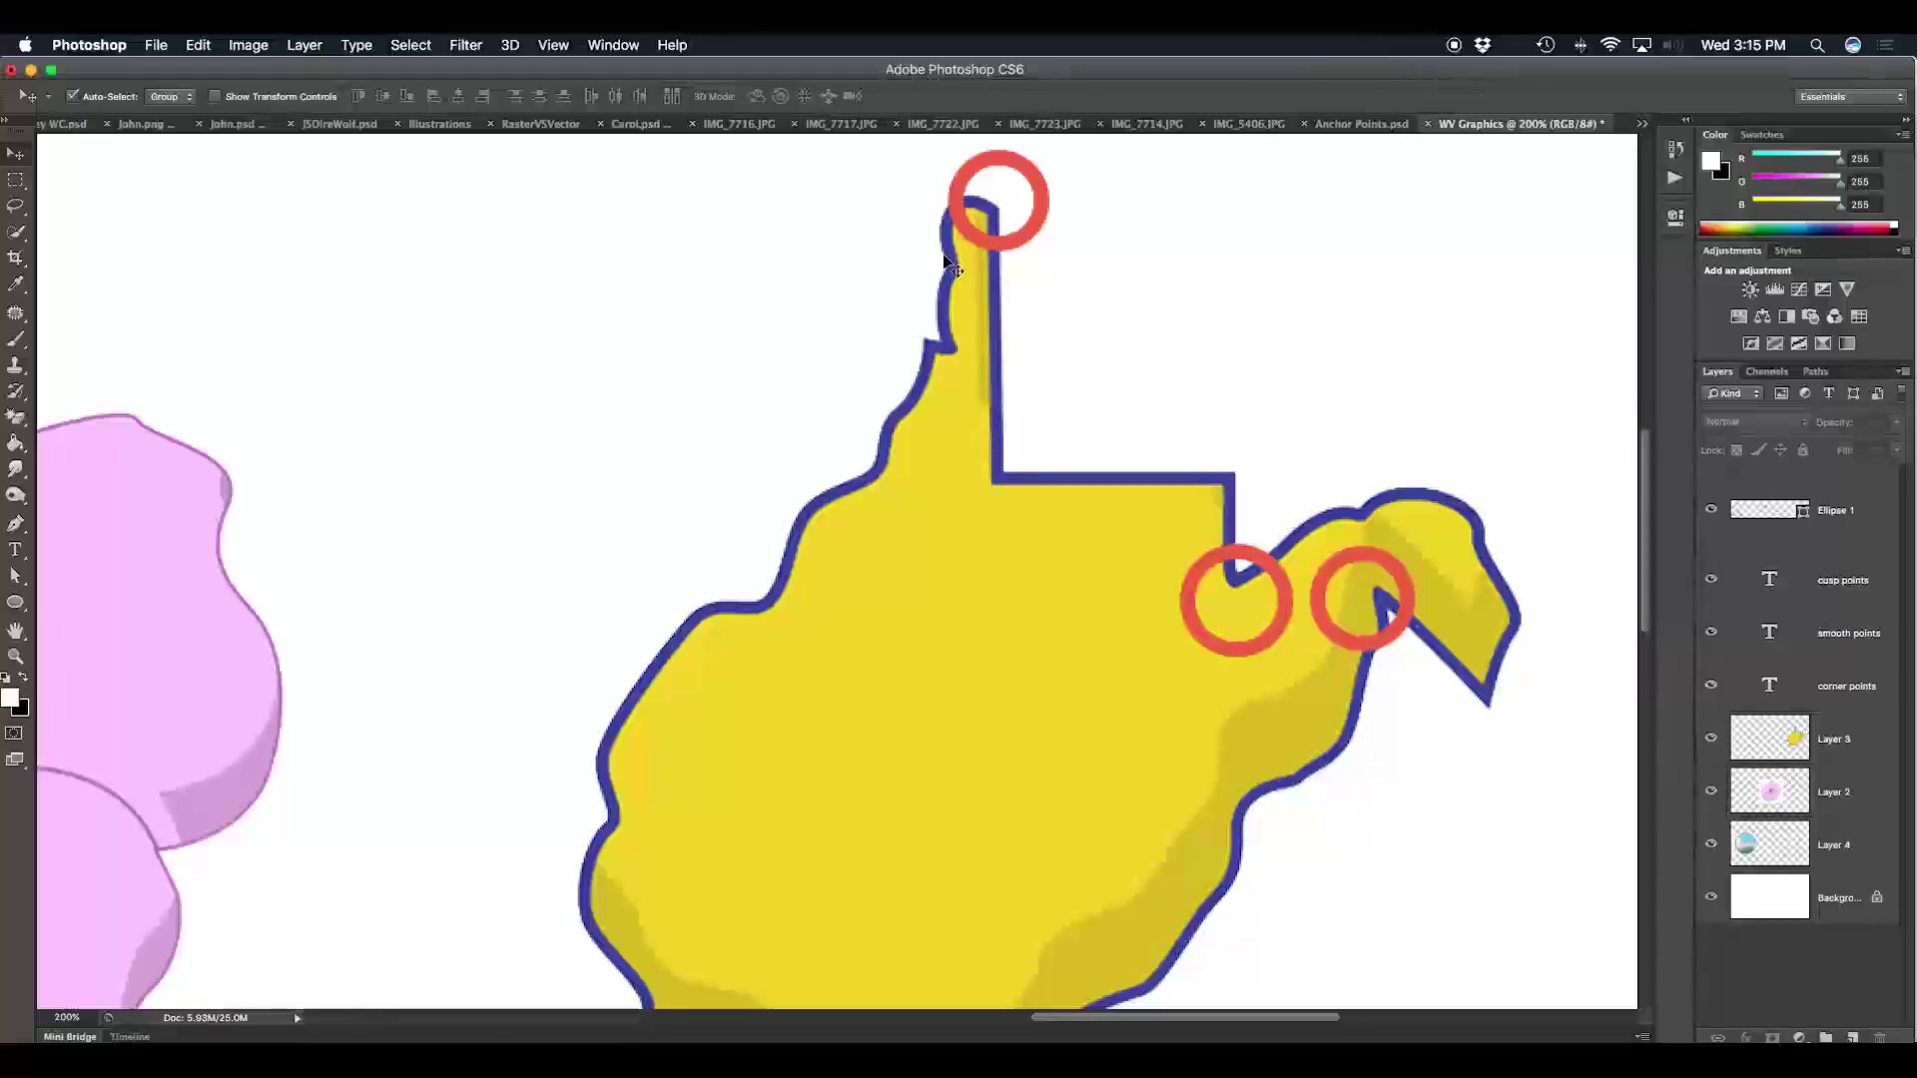
key("super+minus")
key("super+minus")
Step: Switch to the Anchor Points.psd document and bring up its Corner Points mountain sketch
left_click(1366, 125)
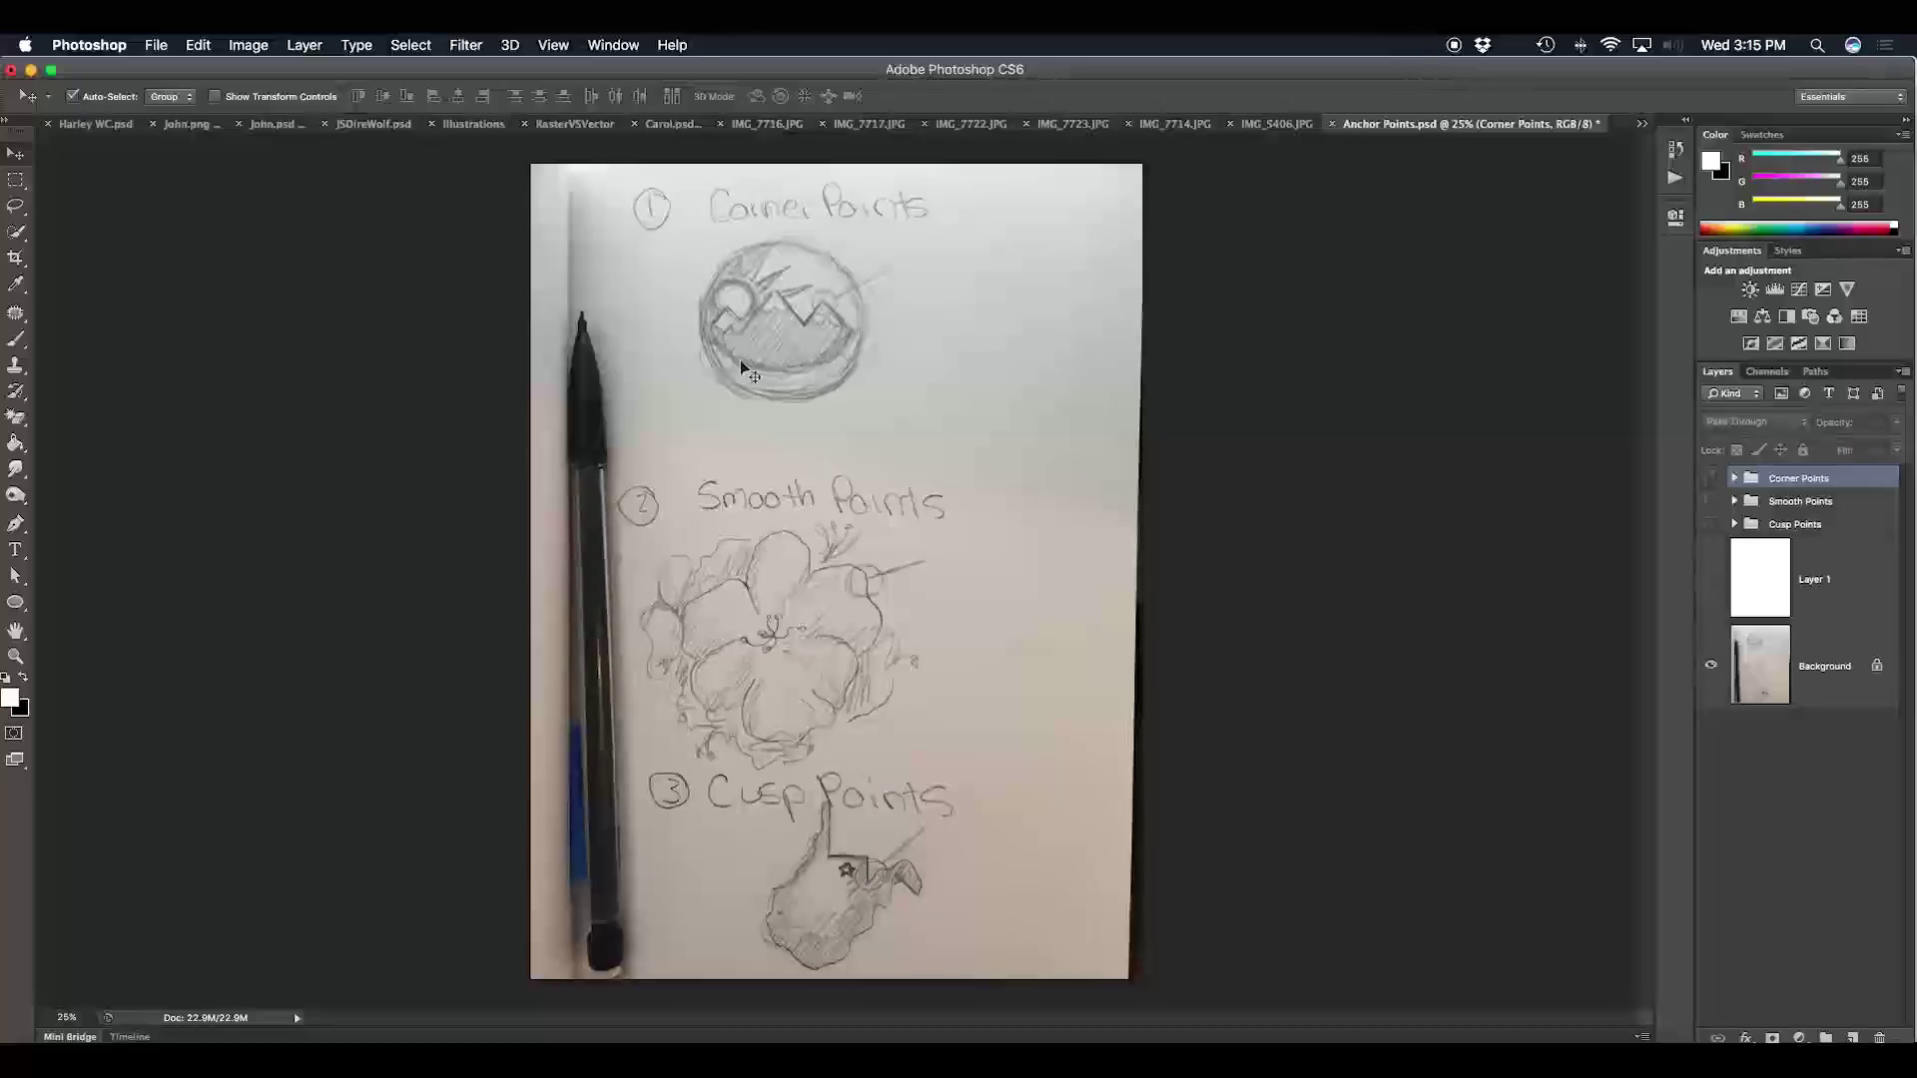
key("super+equal")
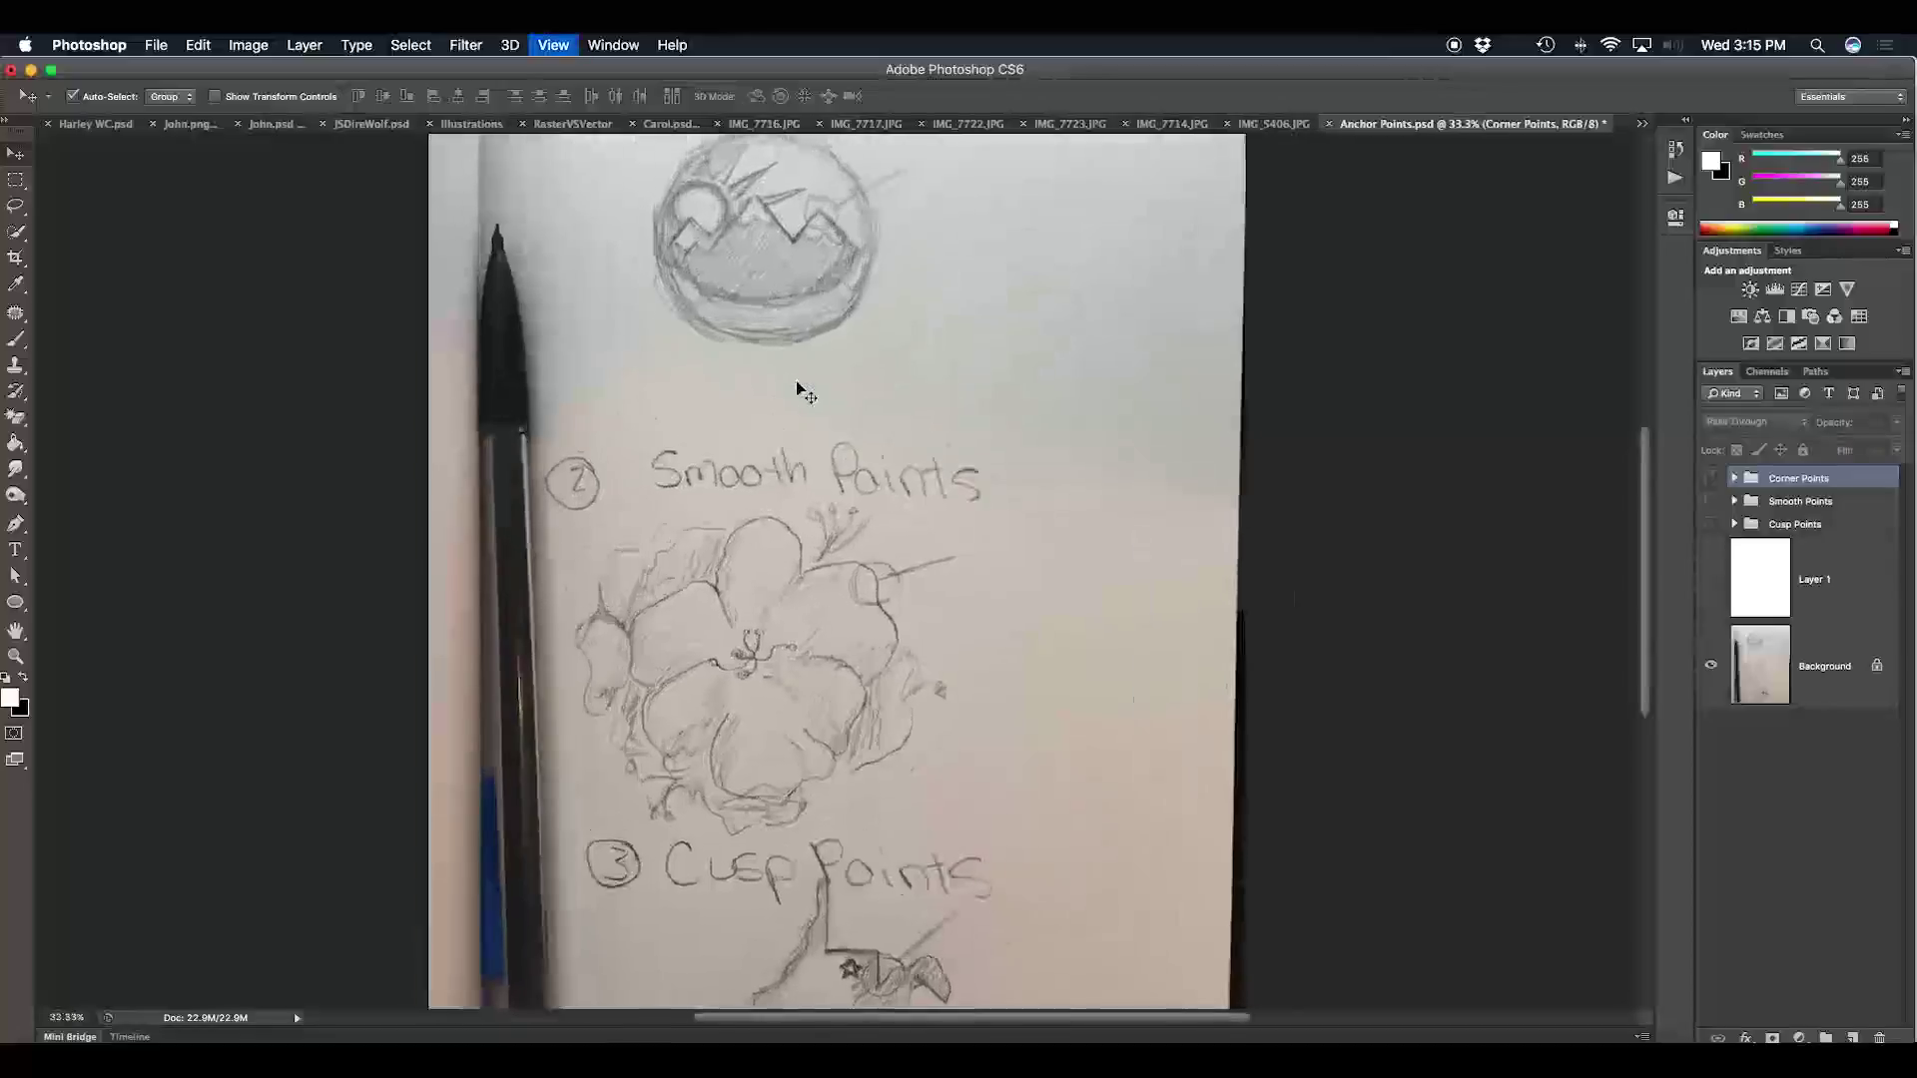
key("super+equal")
key("super+equal")
left_click_drag(711, 223, 744, 736)
scroll(744, 736, "up", 5)
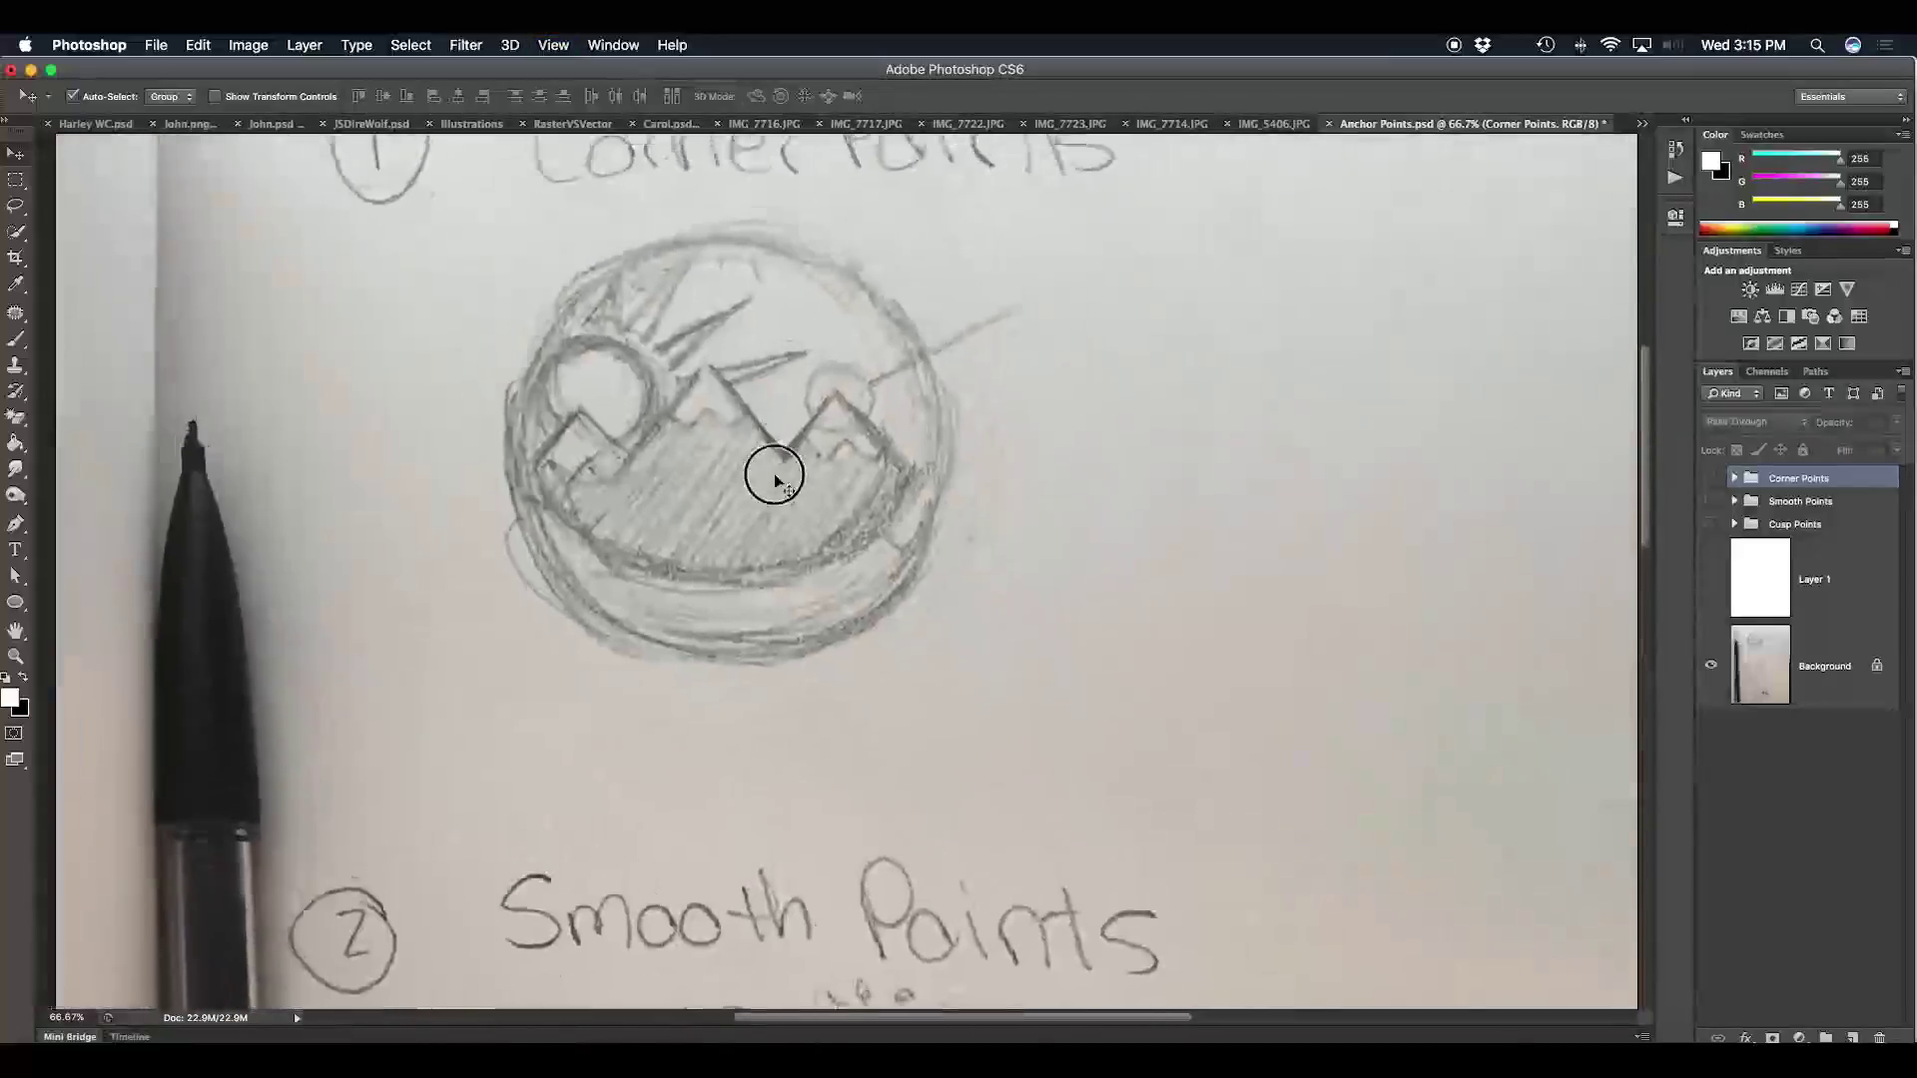
Step: Set up the Rectangle tool in Shape mode with no fill and a solid black stroke
left_click_drag(15, 602, 112, 604)
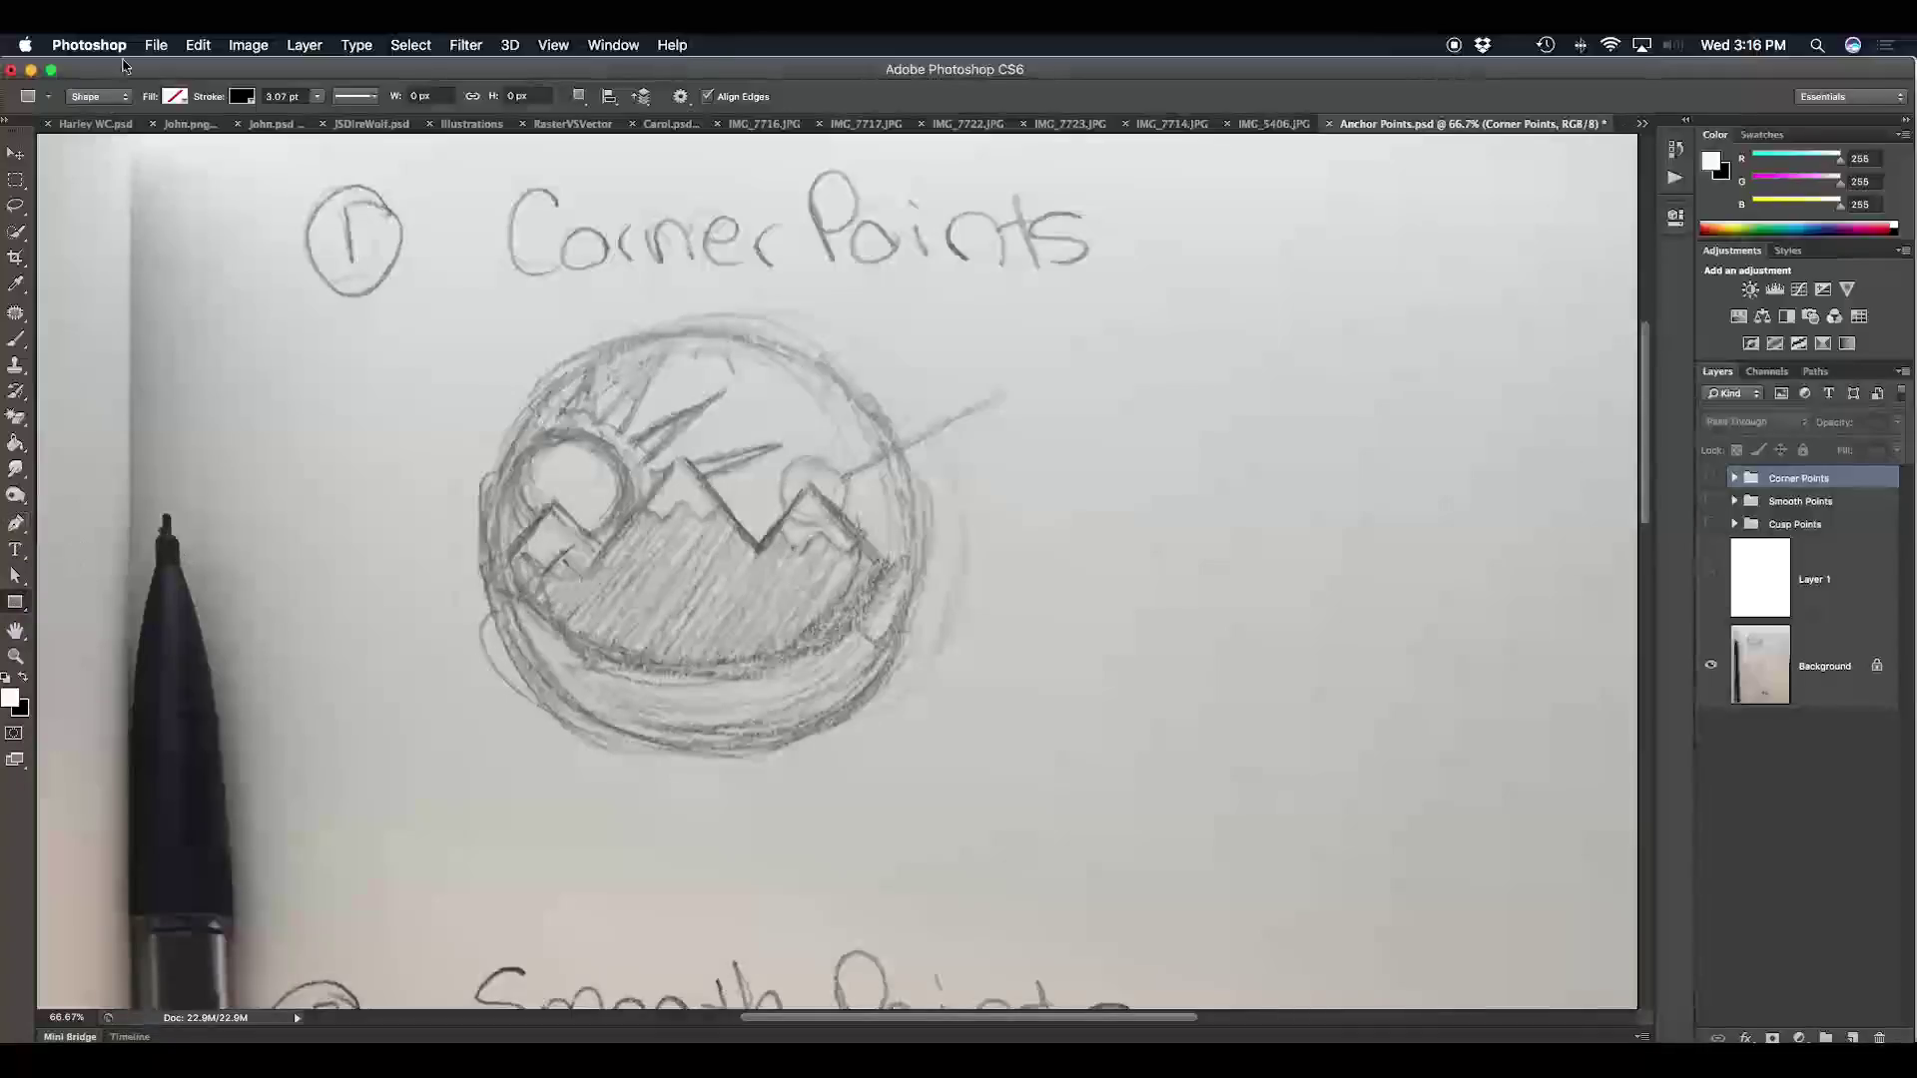
left_click(109, 104)
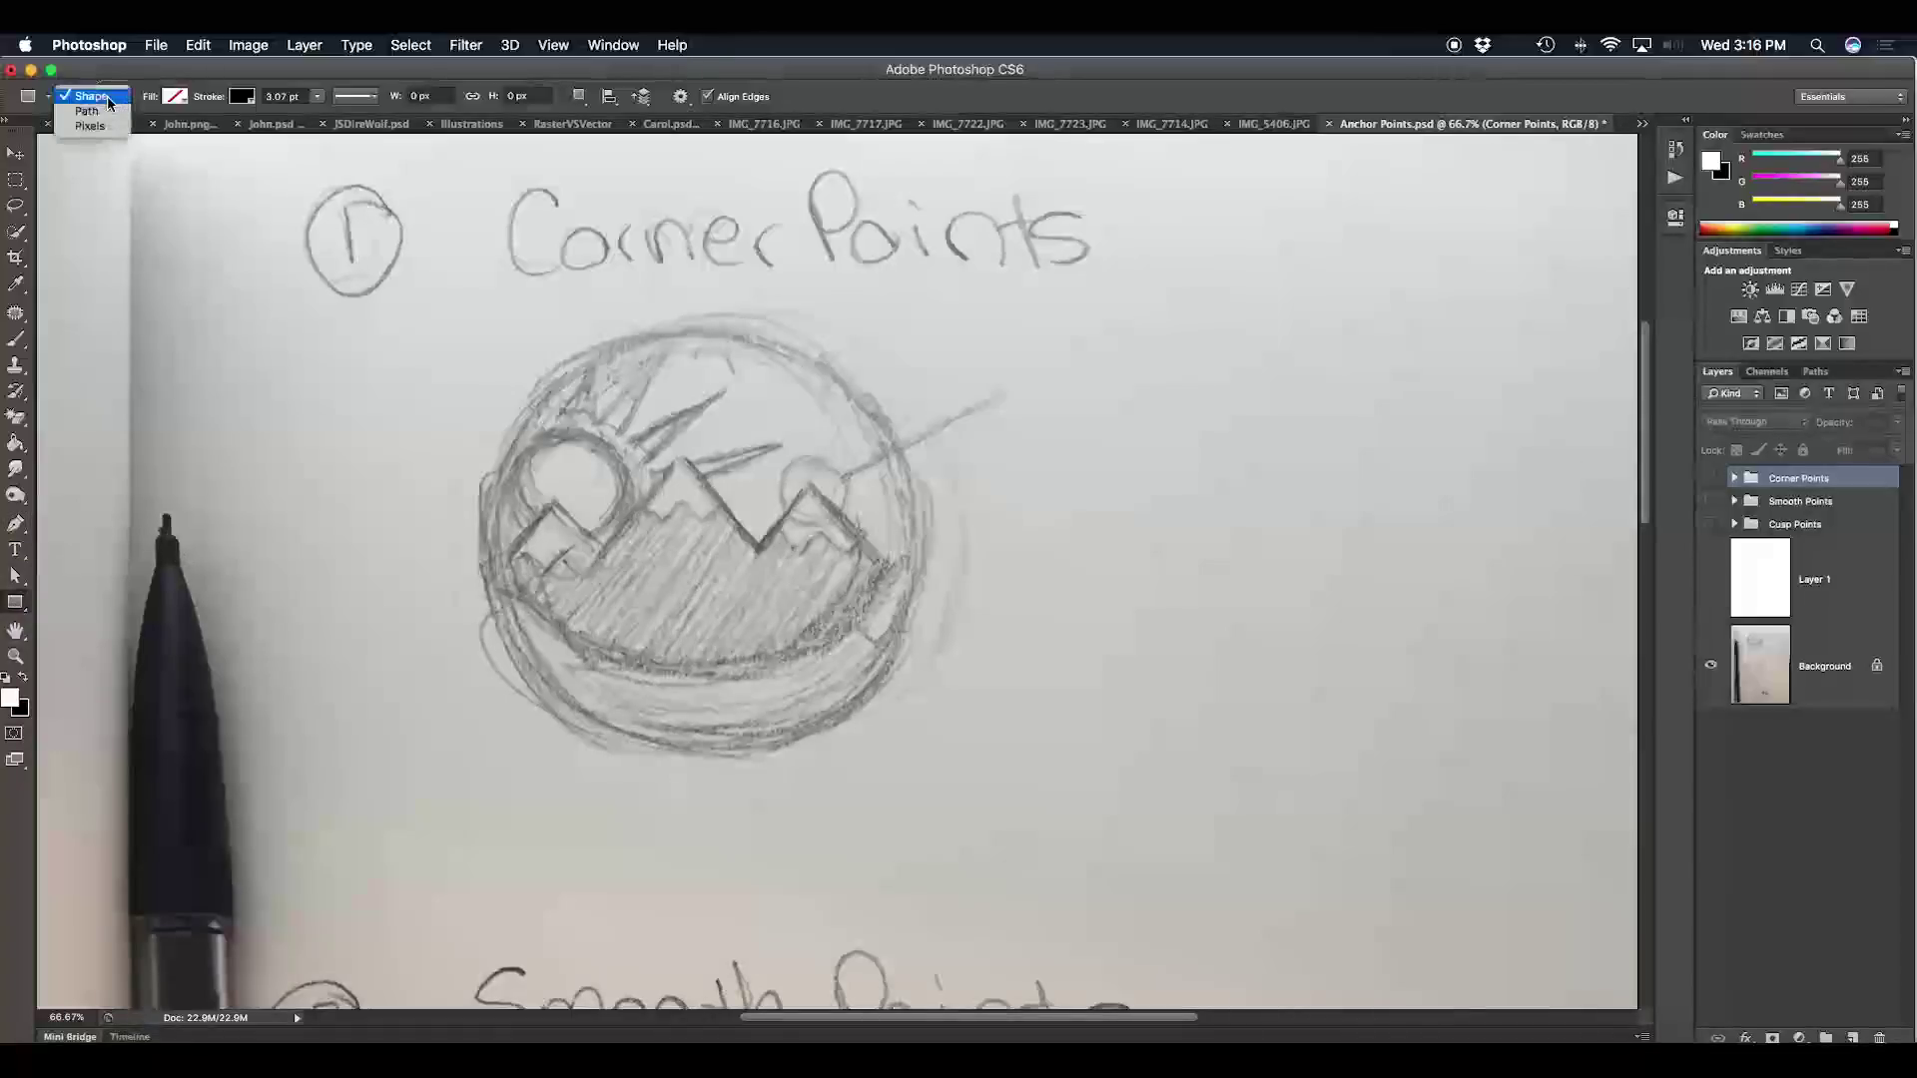
left_click(84, 99)
left_click(178, 97)
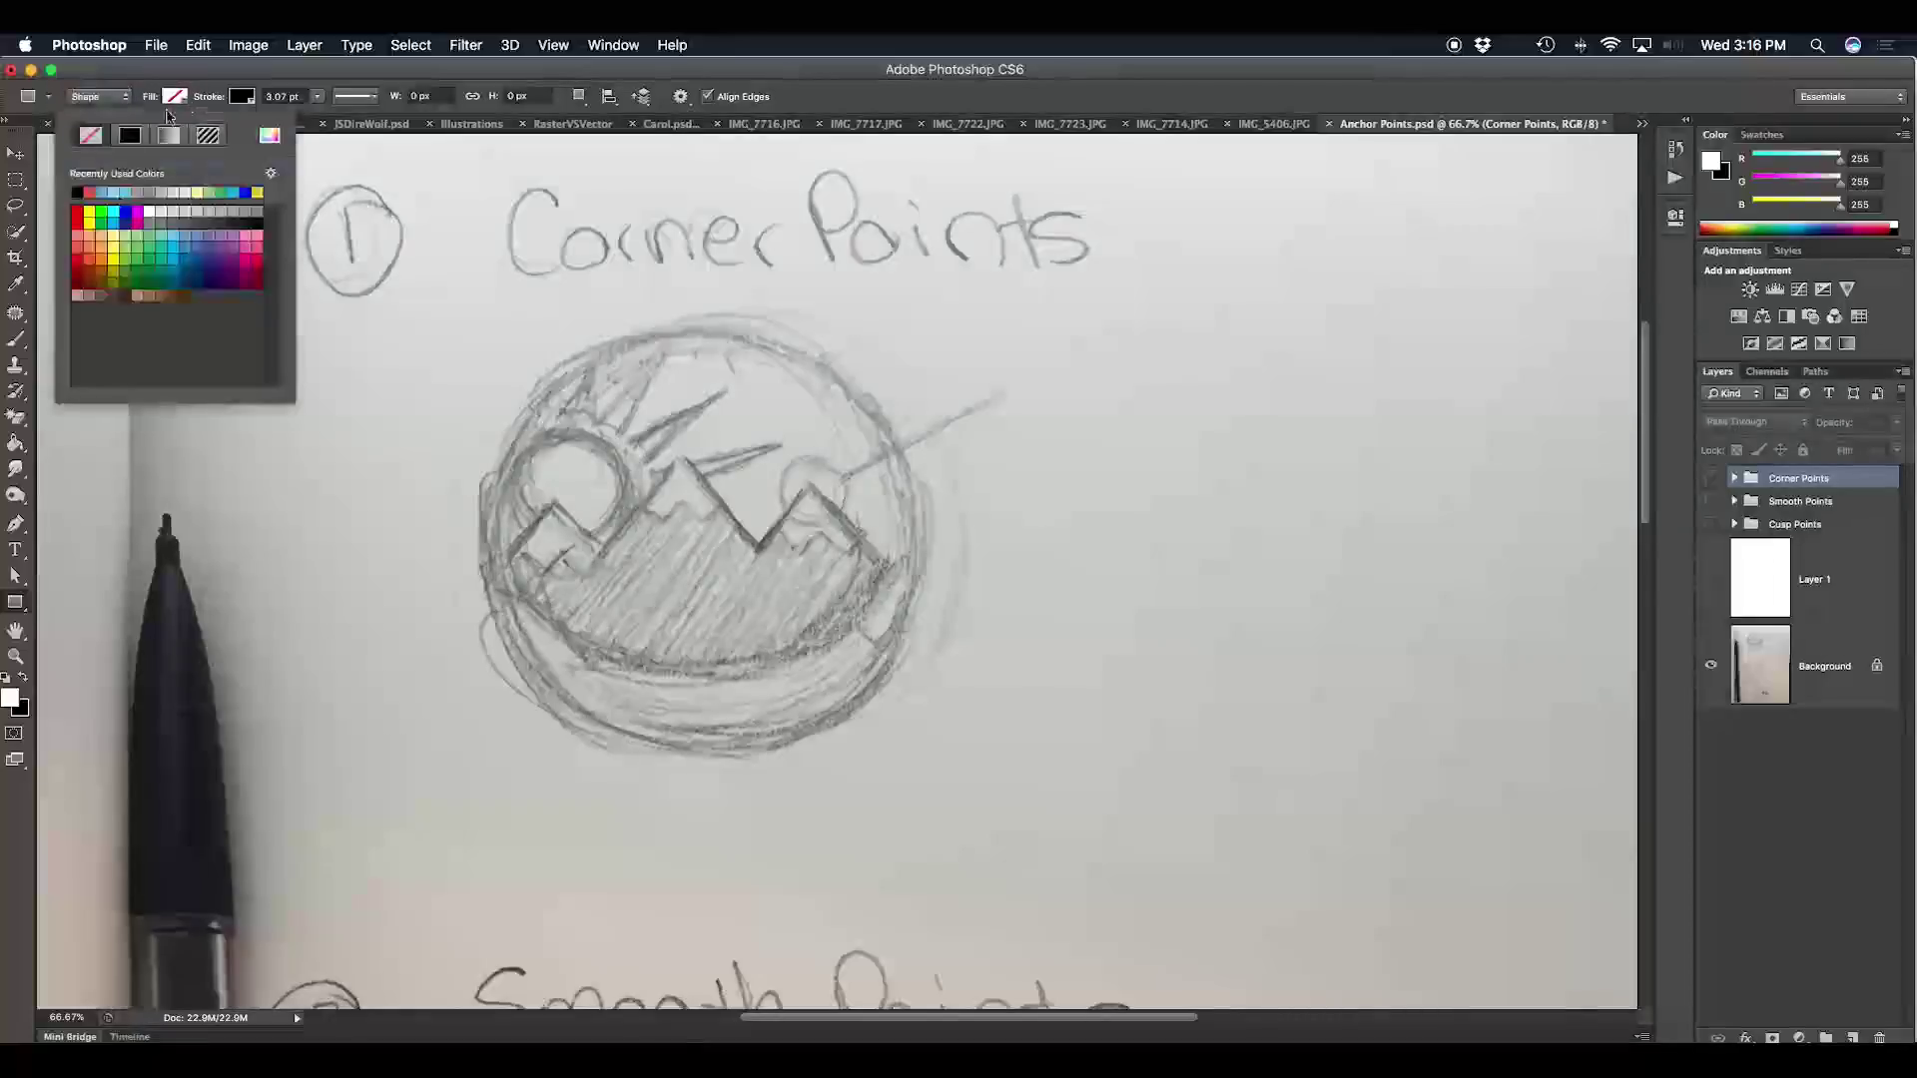
left_click(178, 96)
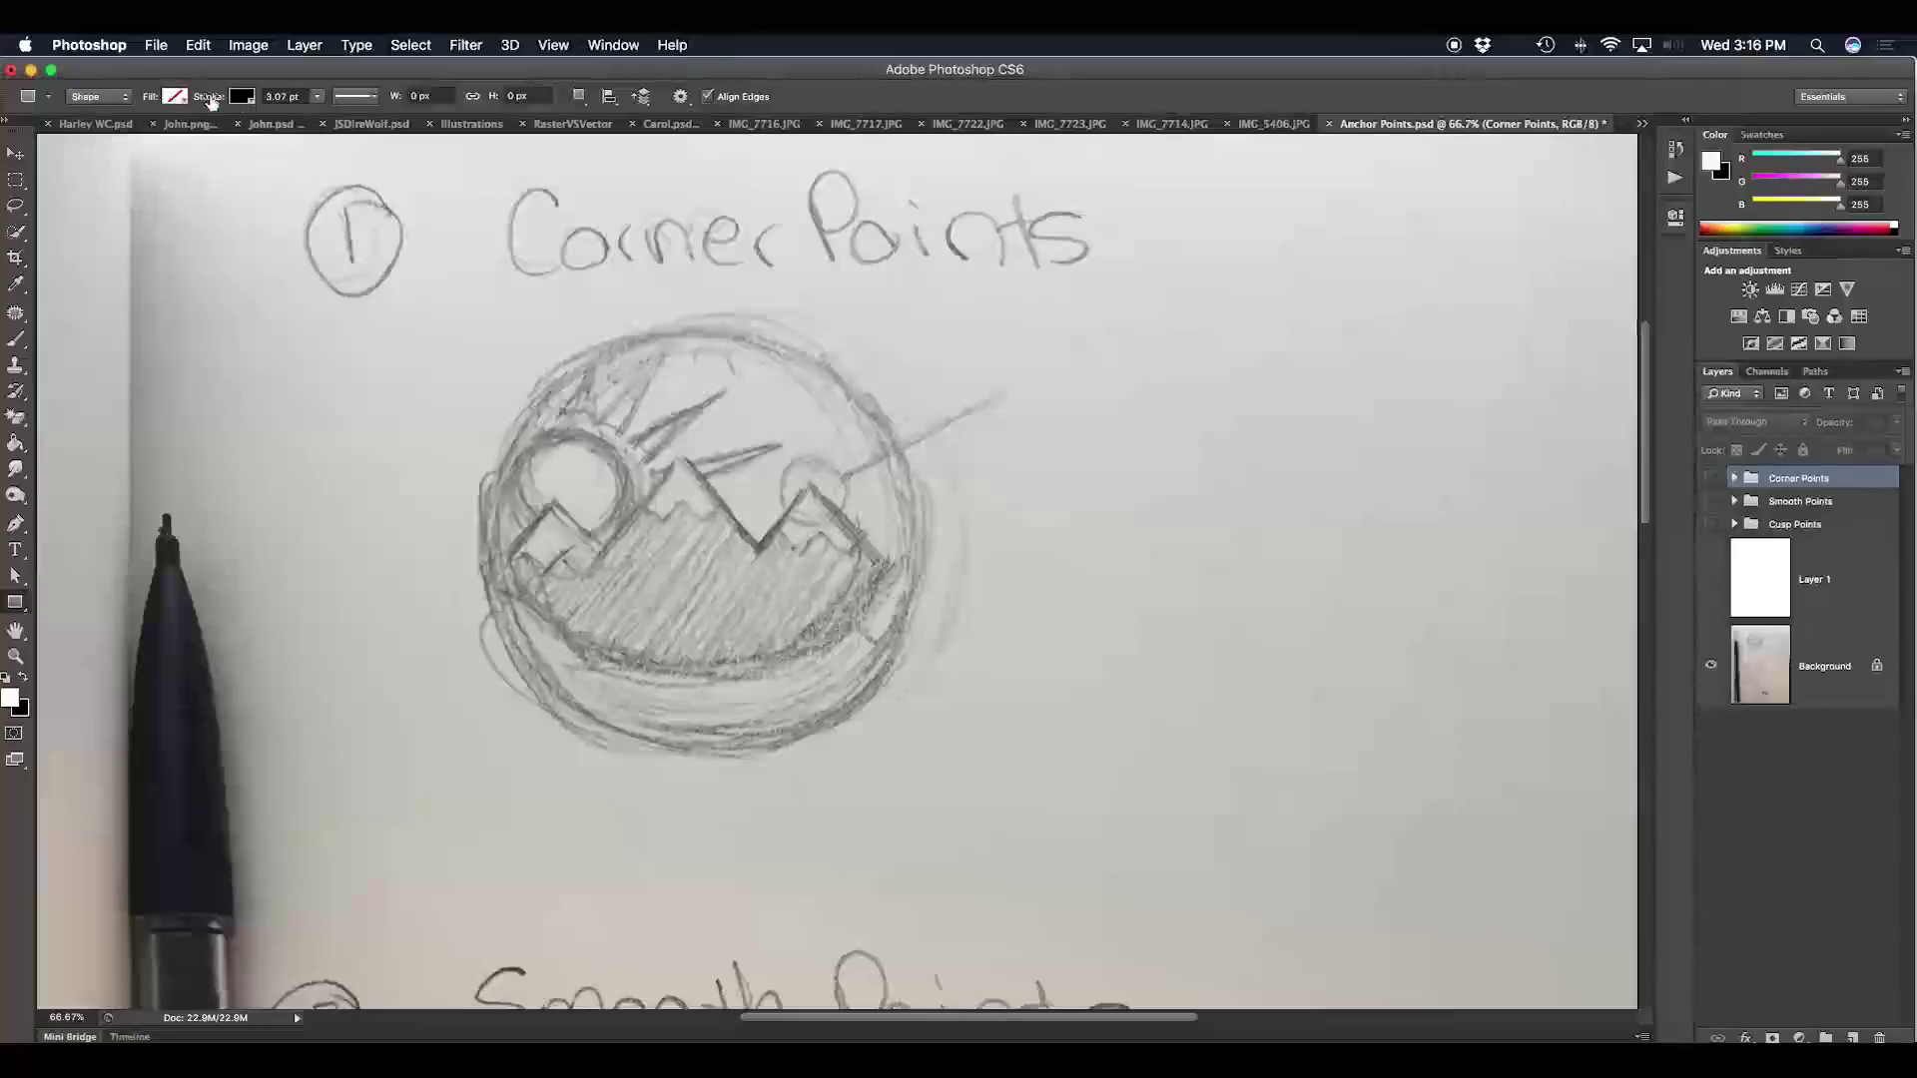
left_click(178, 98)
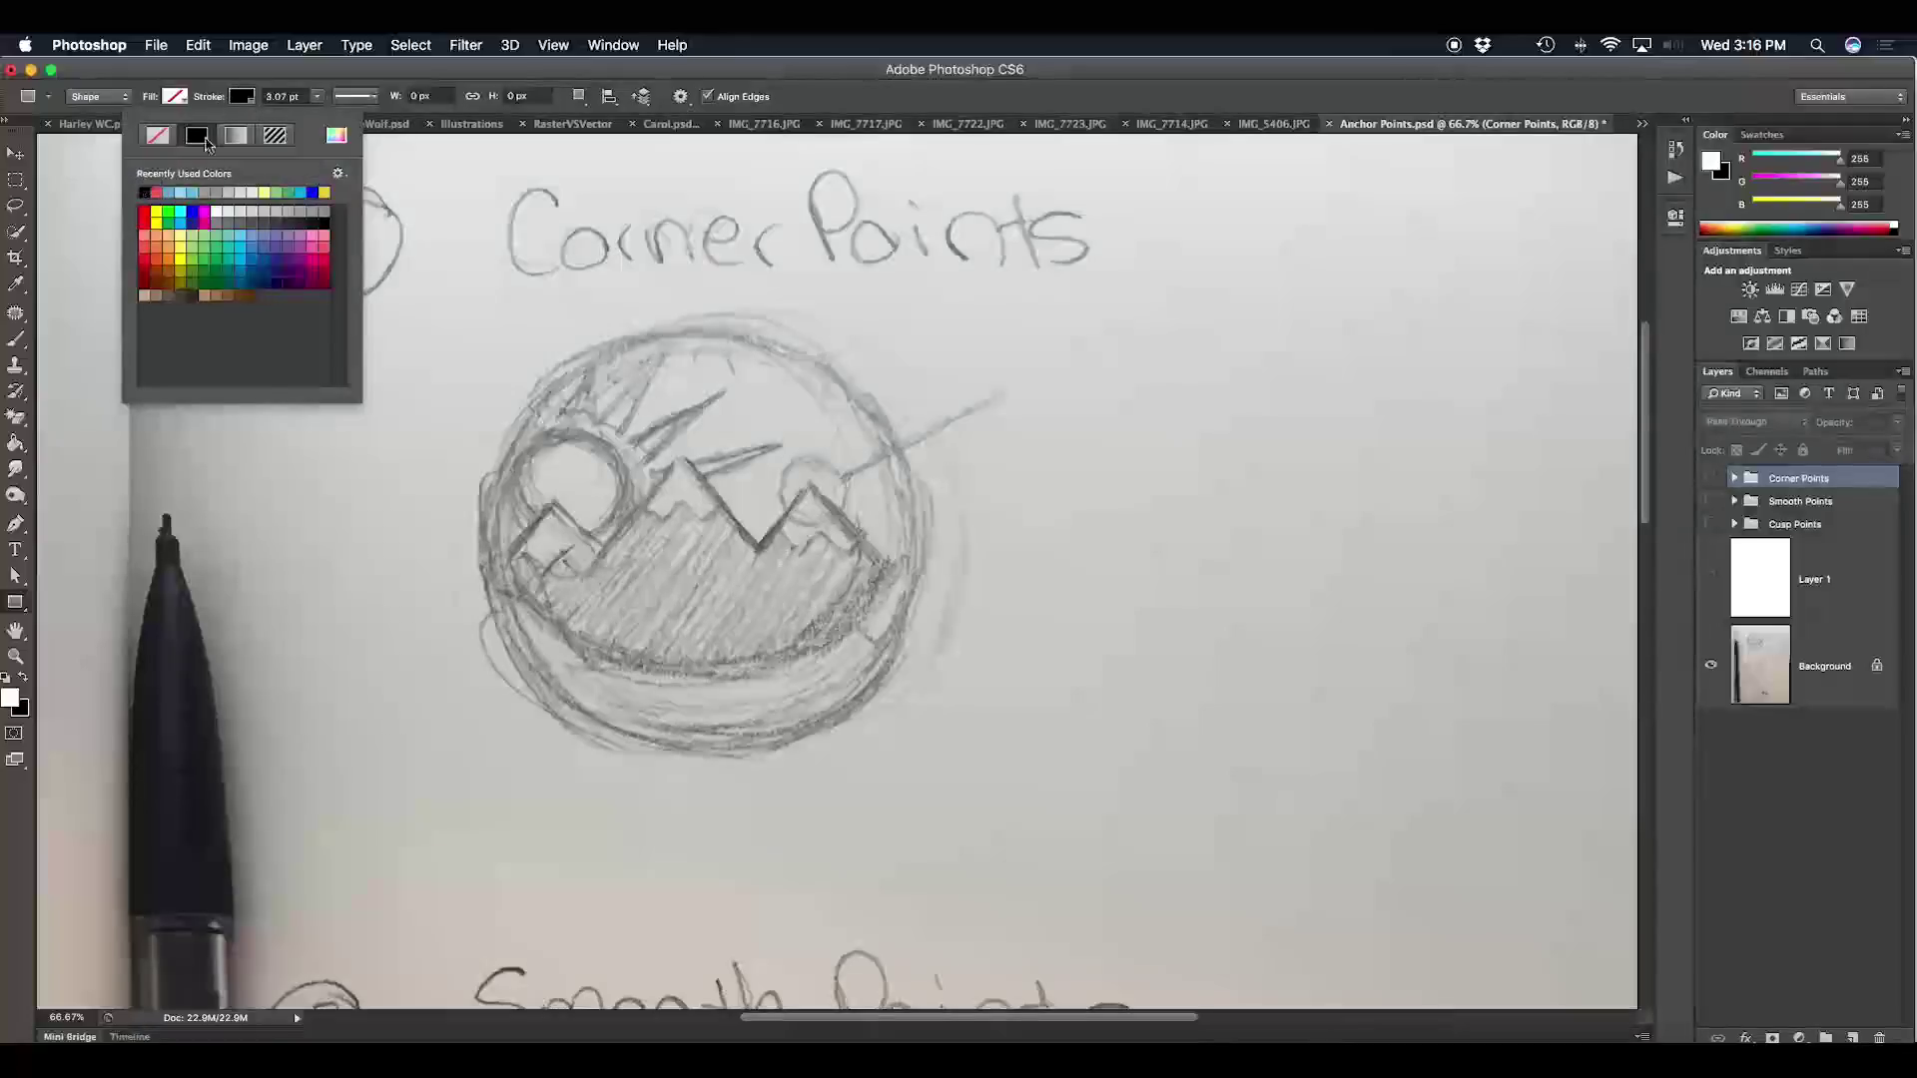
left_click(299, 100)
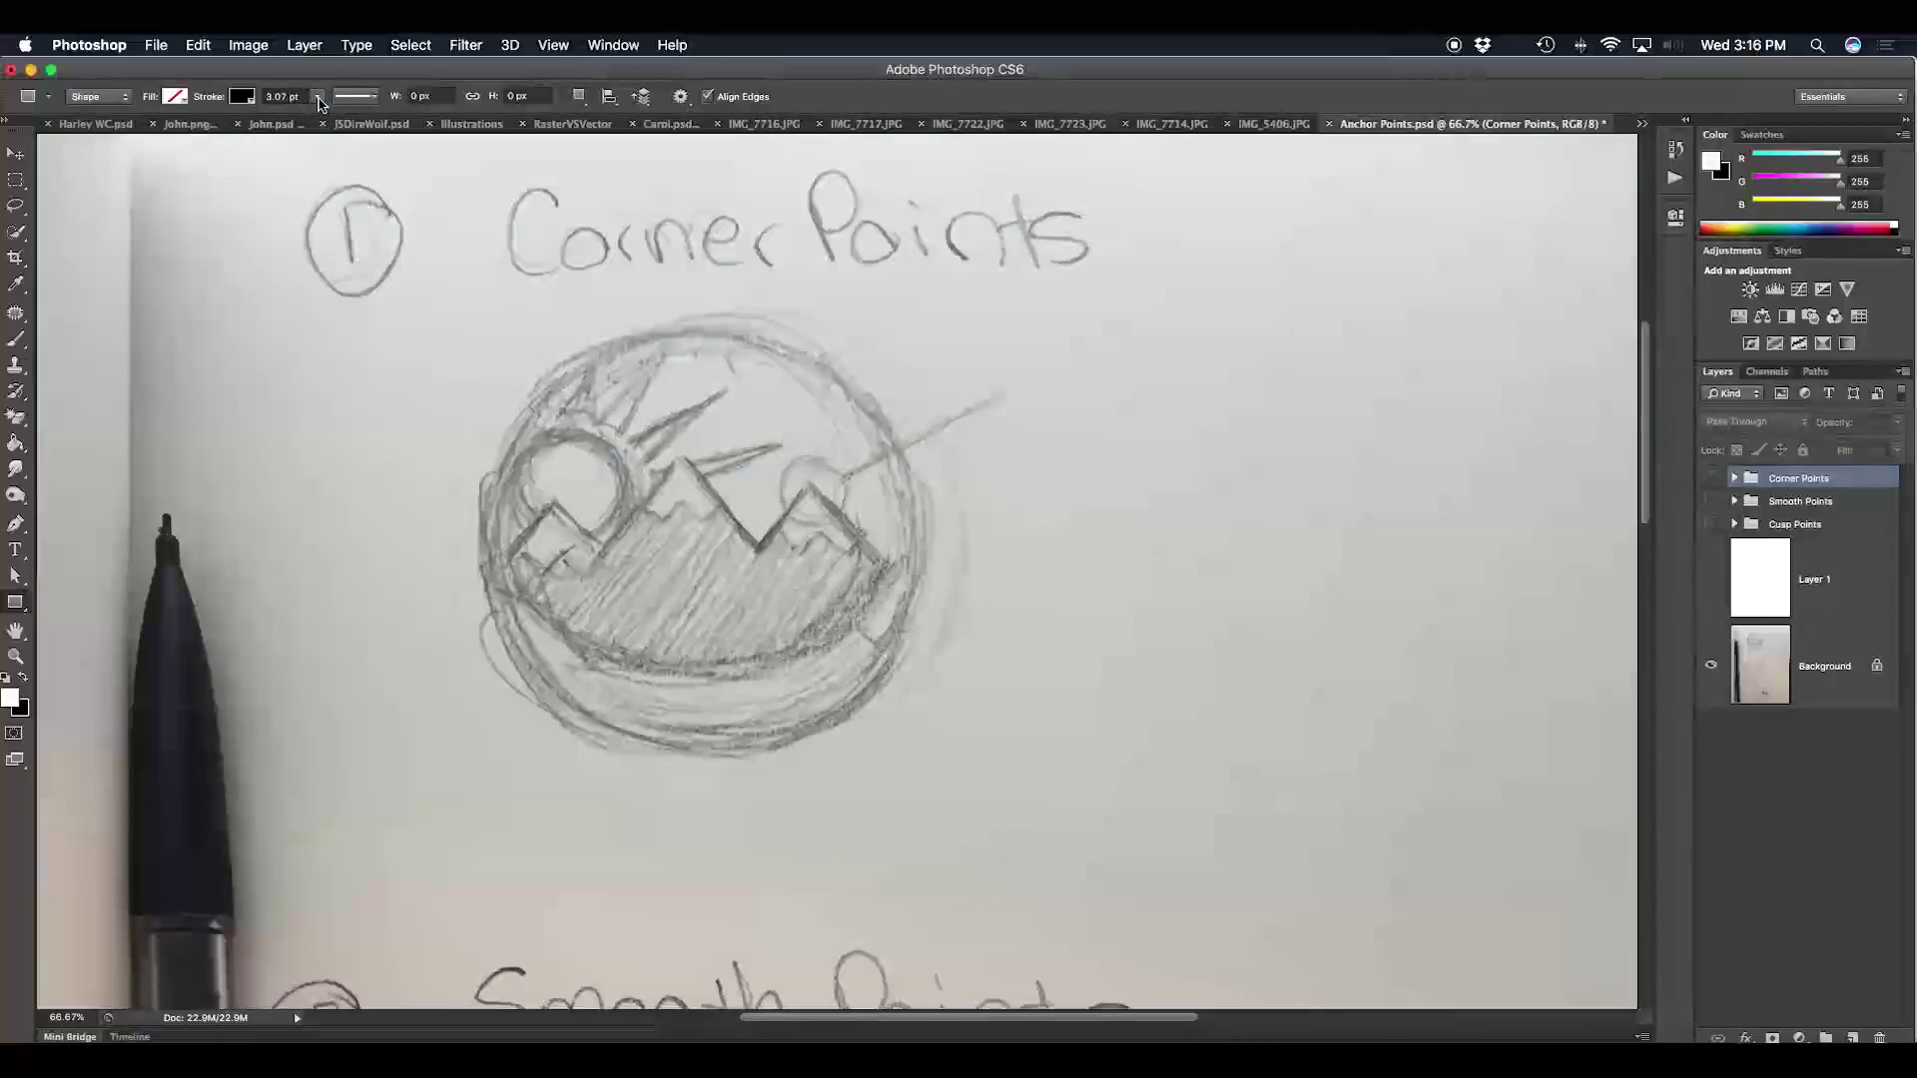
Step: Review the align, caps and corners choices in the rectangle's stroke options
left_click(357, 97)
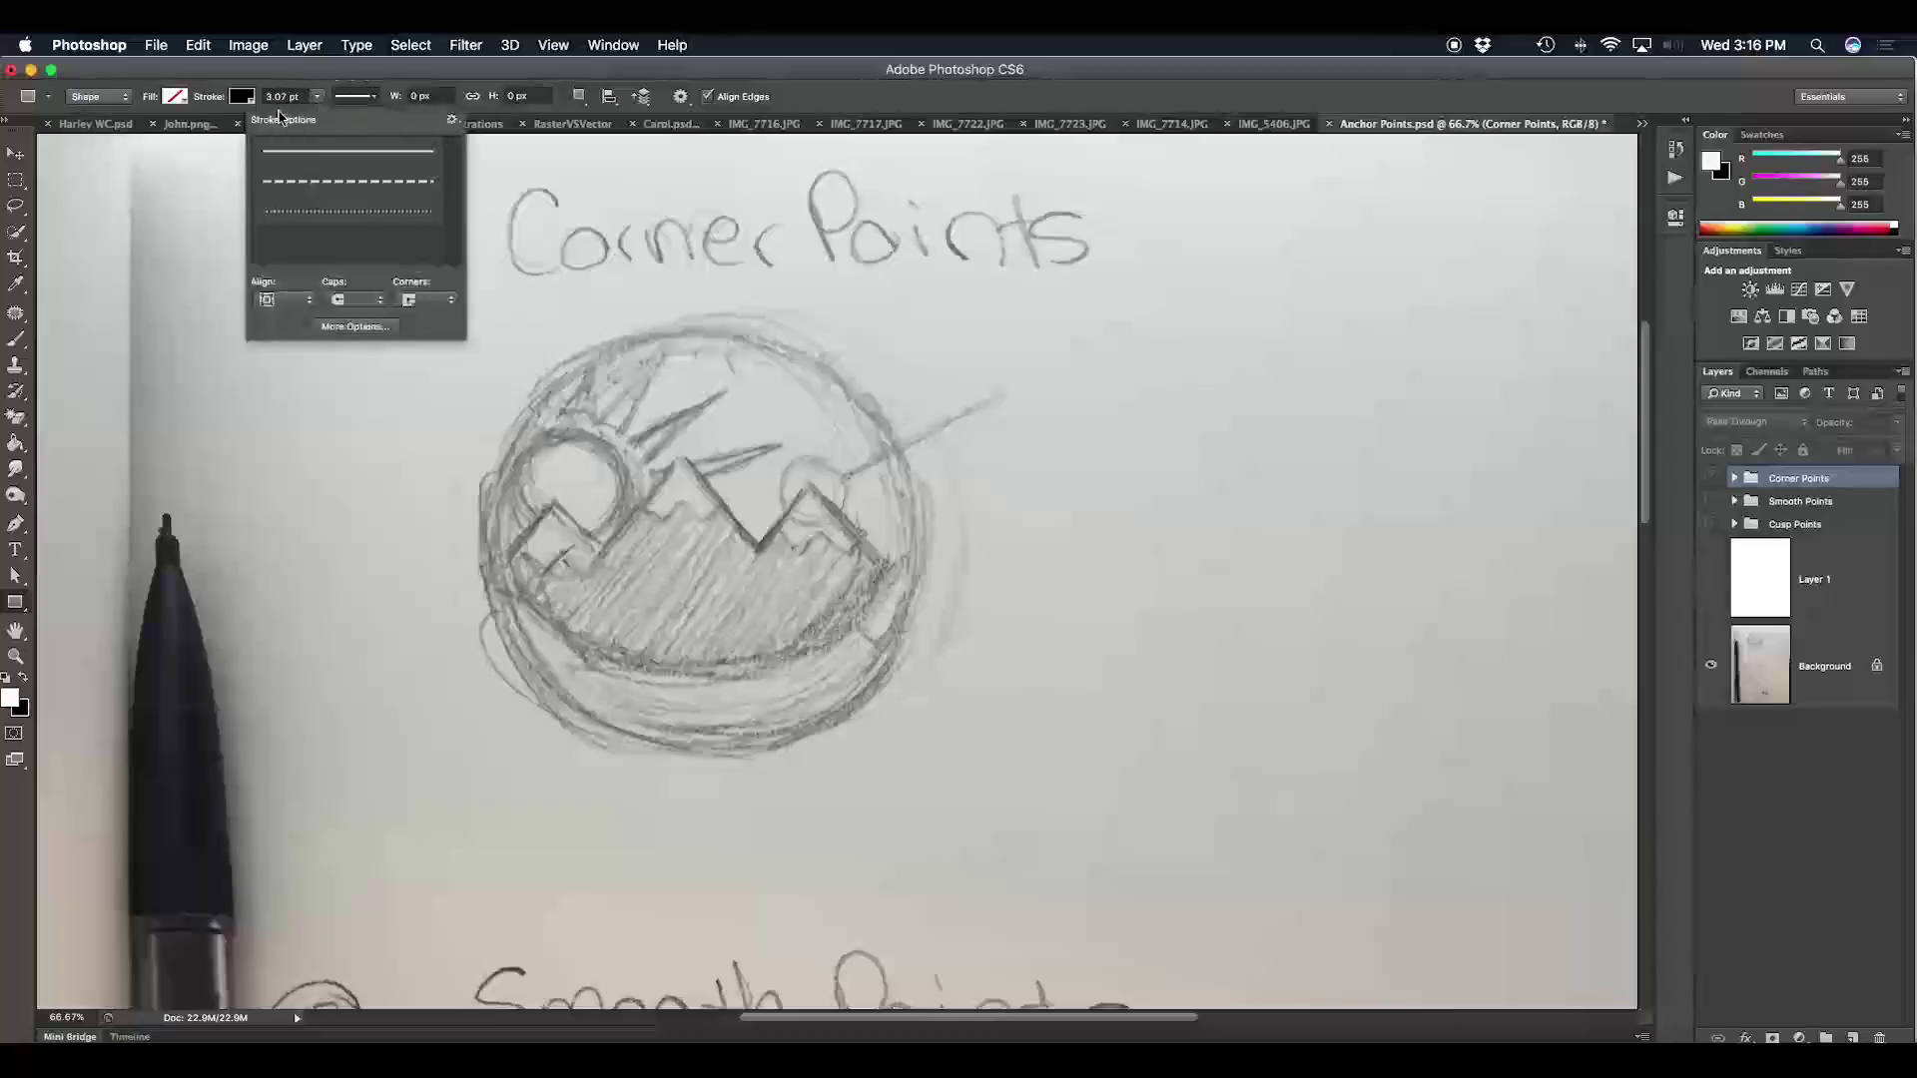
left_click(284, 301)
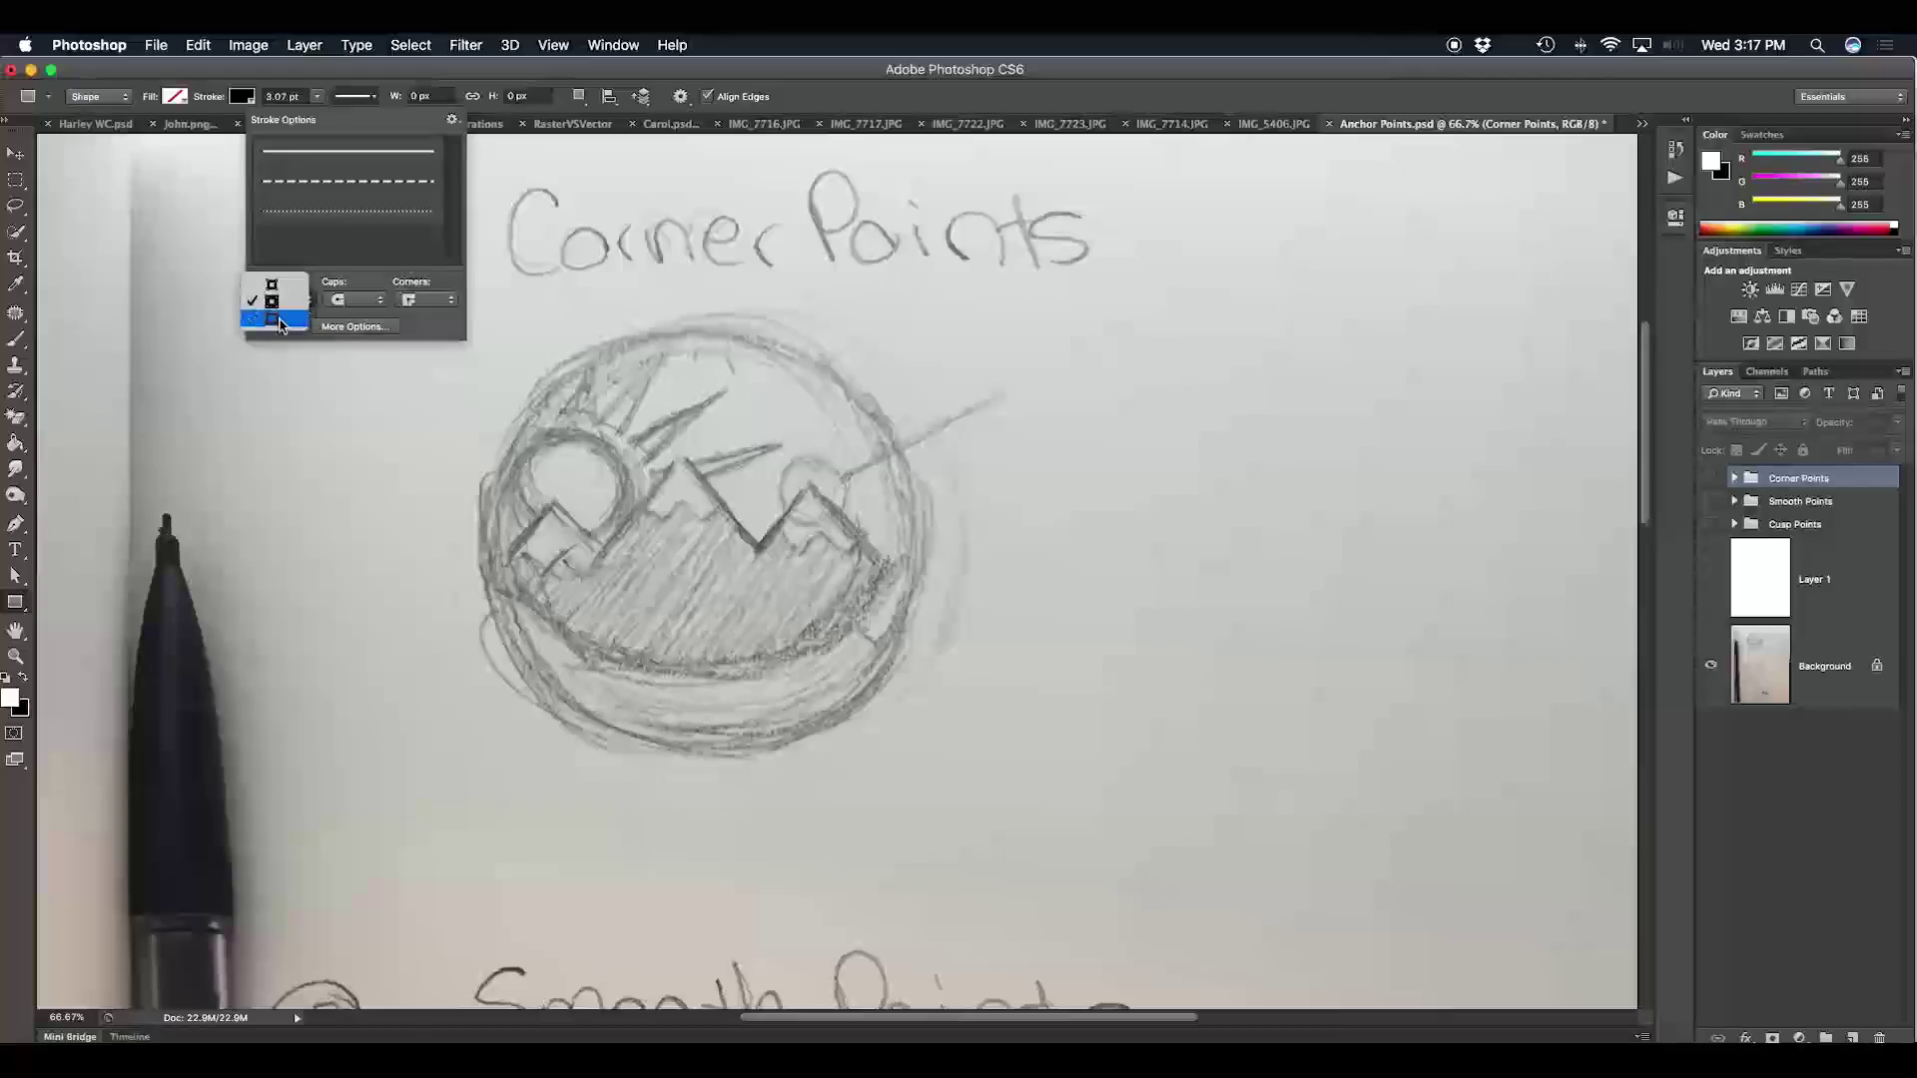
left_click(281, 322)
left_click(352, 299)
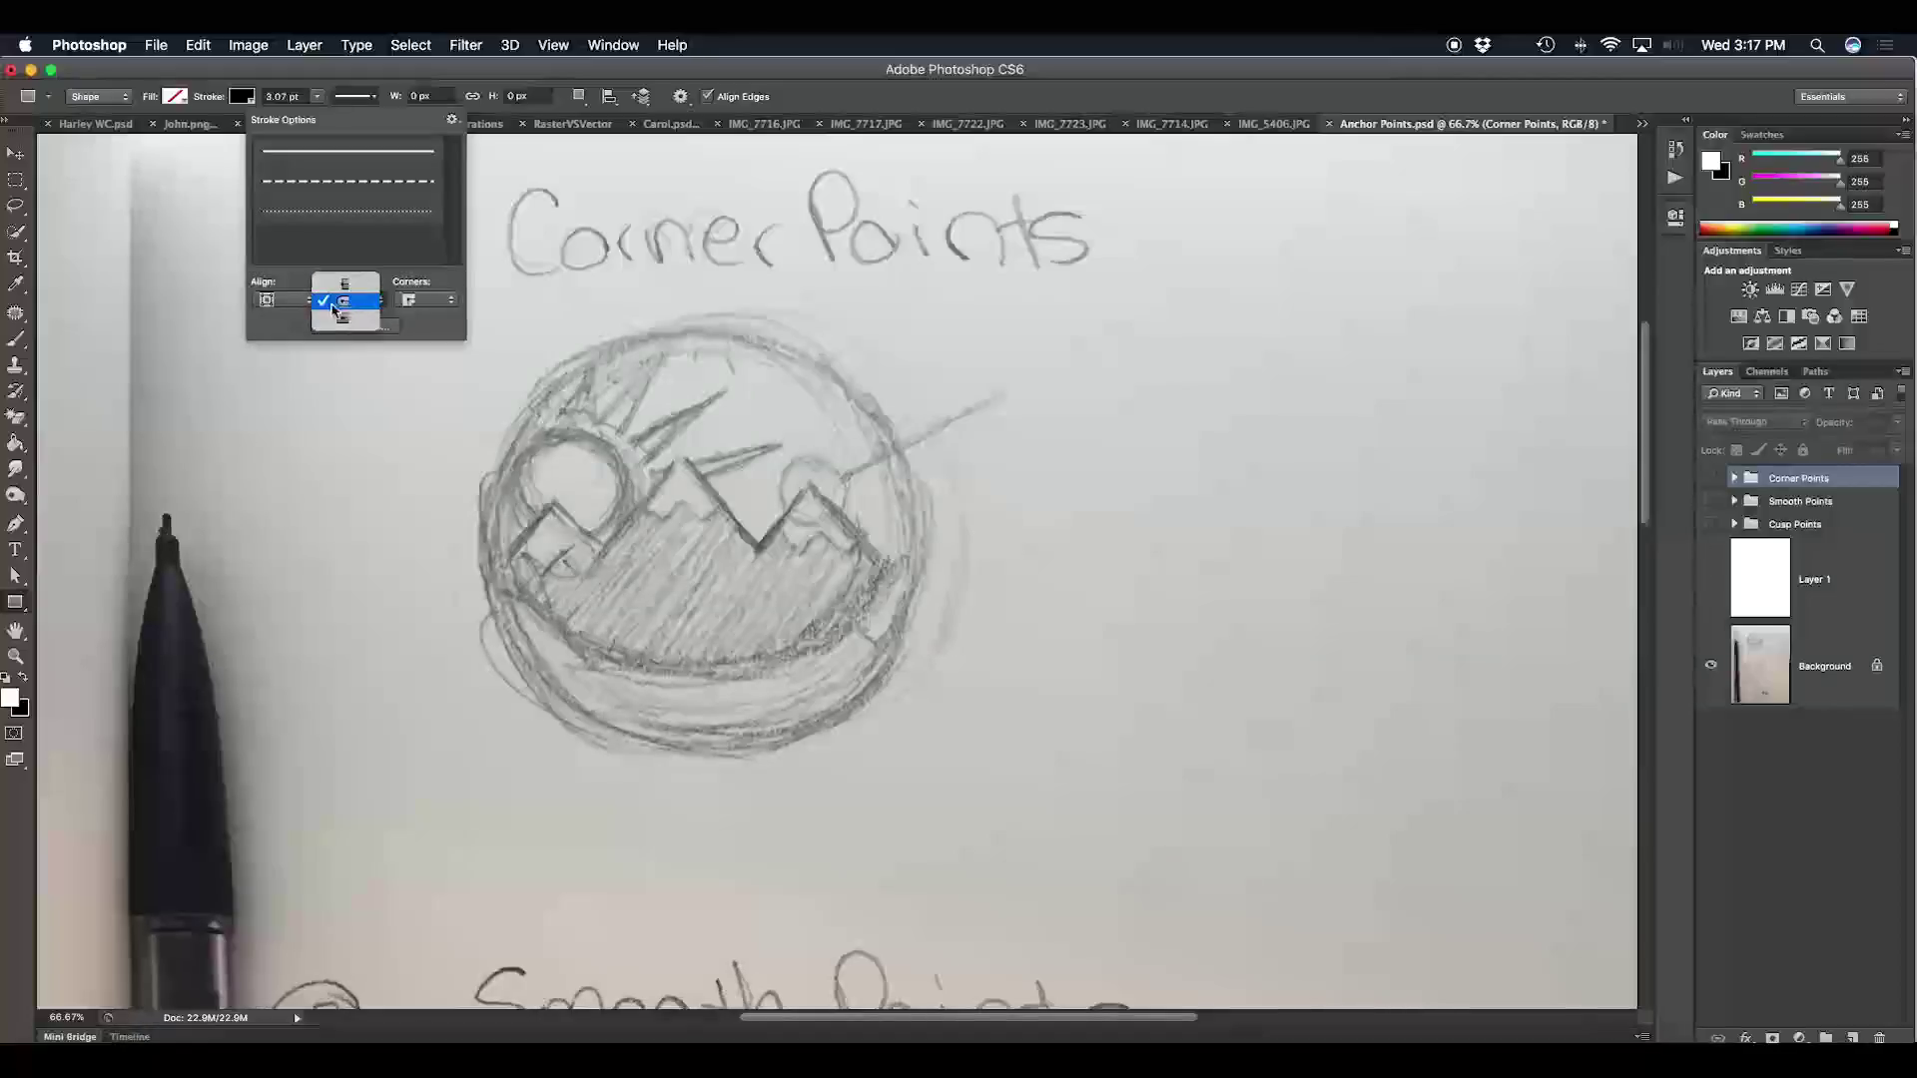
left_click(343, 310)
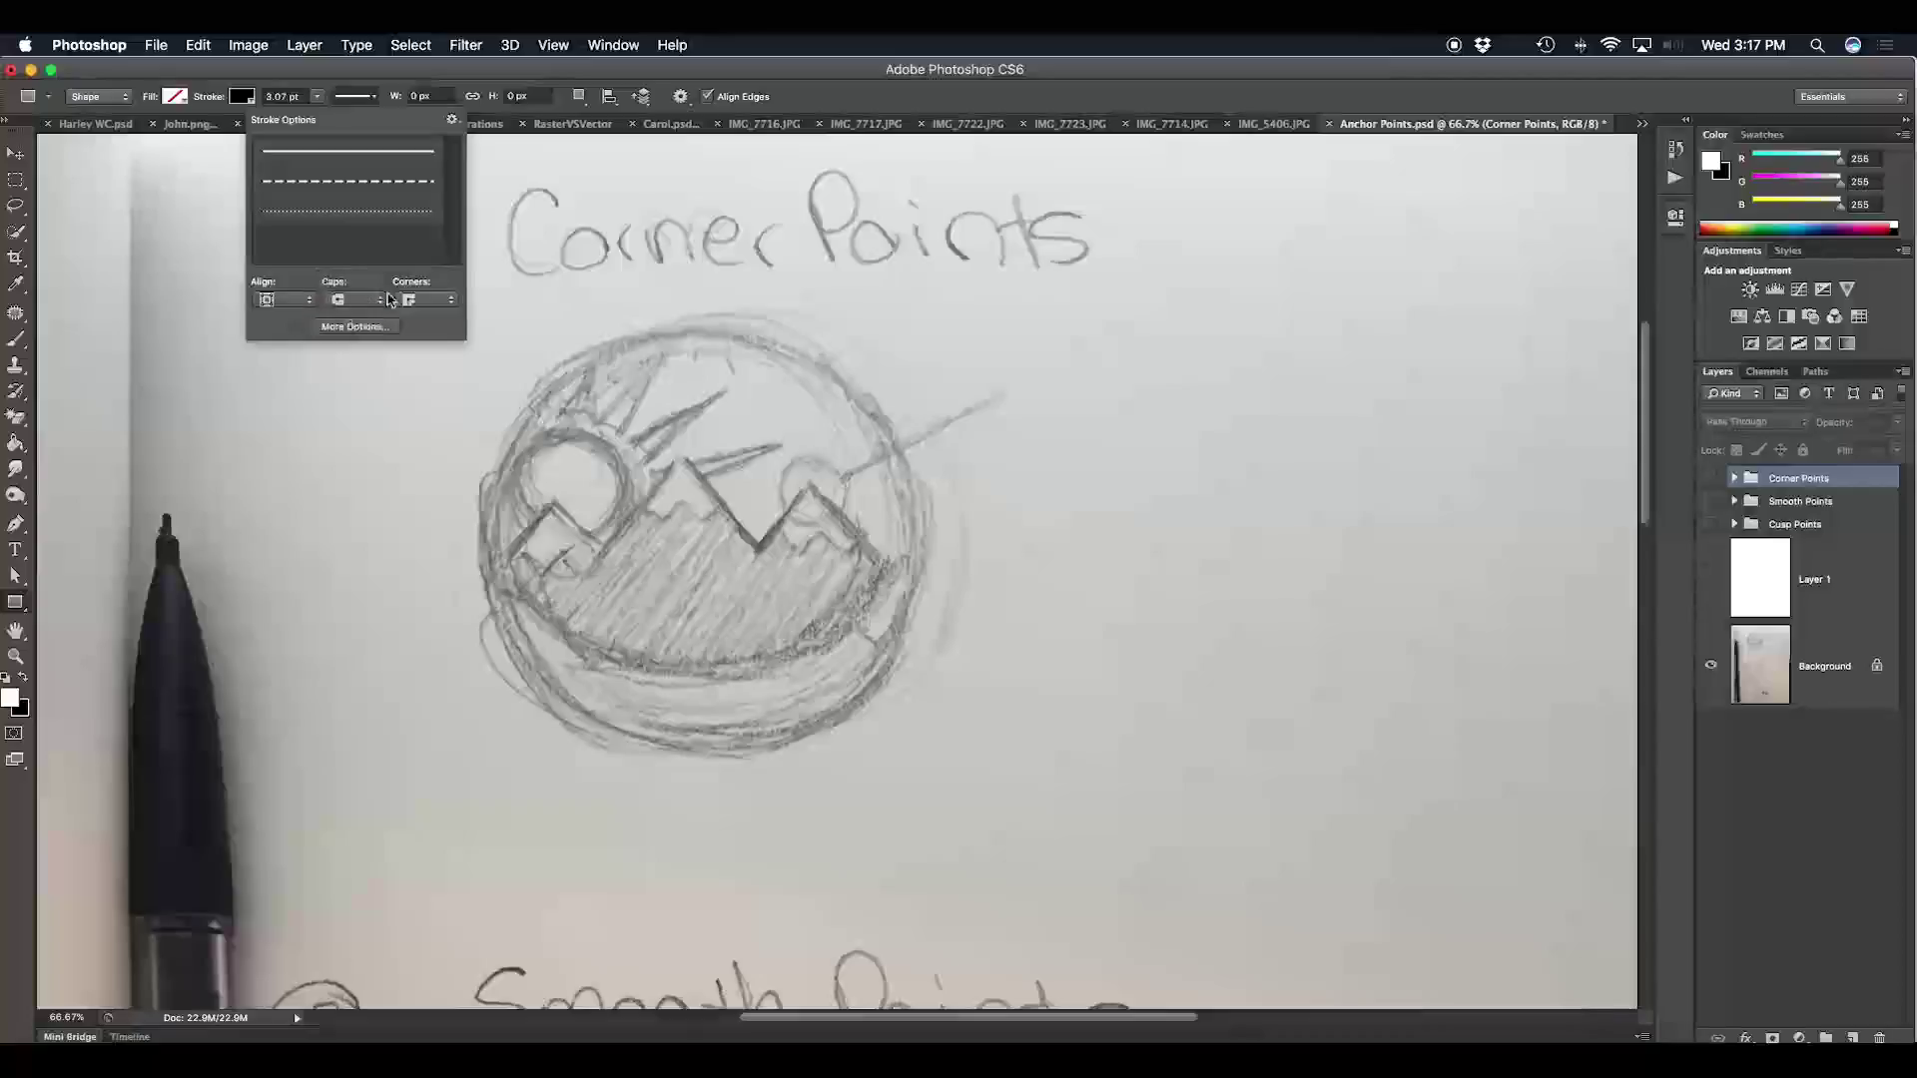
left_click(412, 300)
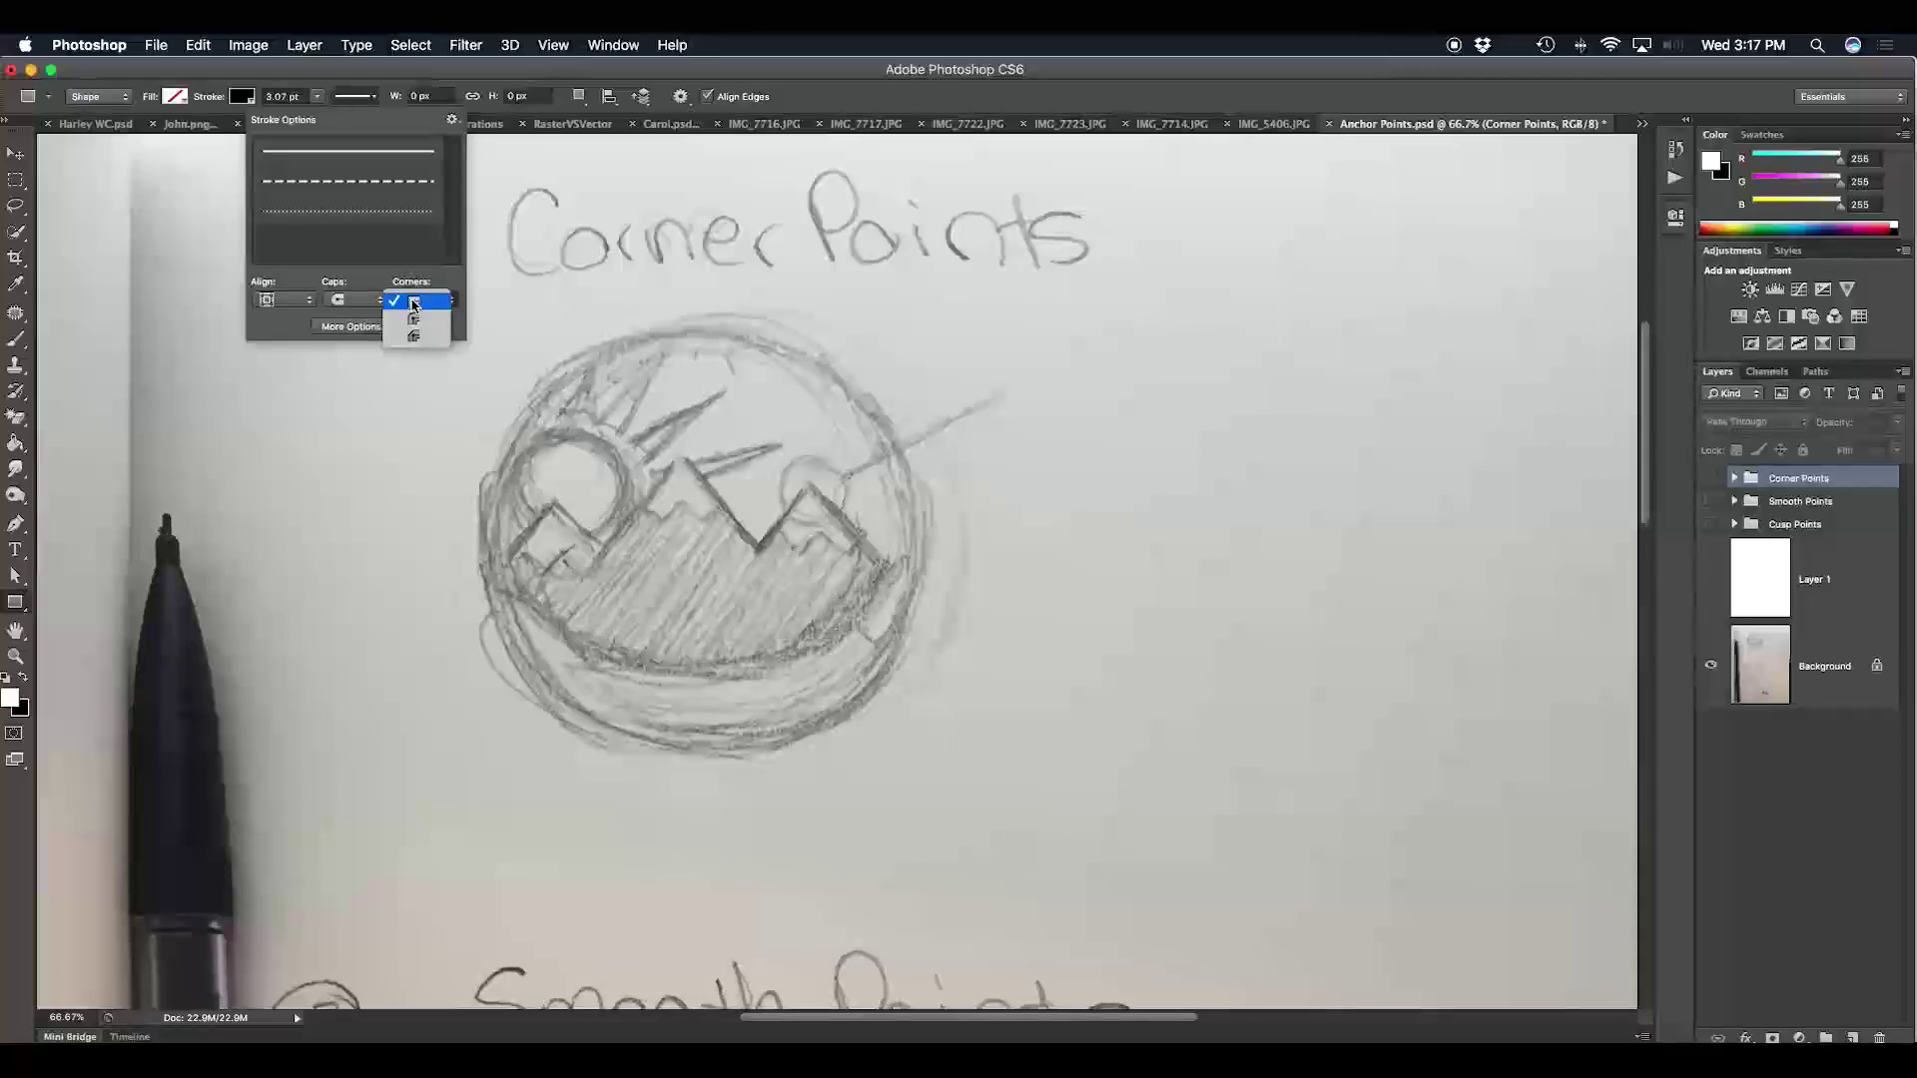
left_click(410, 302)
Step: Draw a rectangle about 626 × 413 px over the mountain sketch and narrow it to about 563 px wide
mouse_move(469, 411)
left_mouse_down()
mouse_move(968, 672)
mouse_move(887, 685)
left_mouse_up()
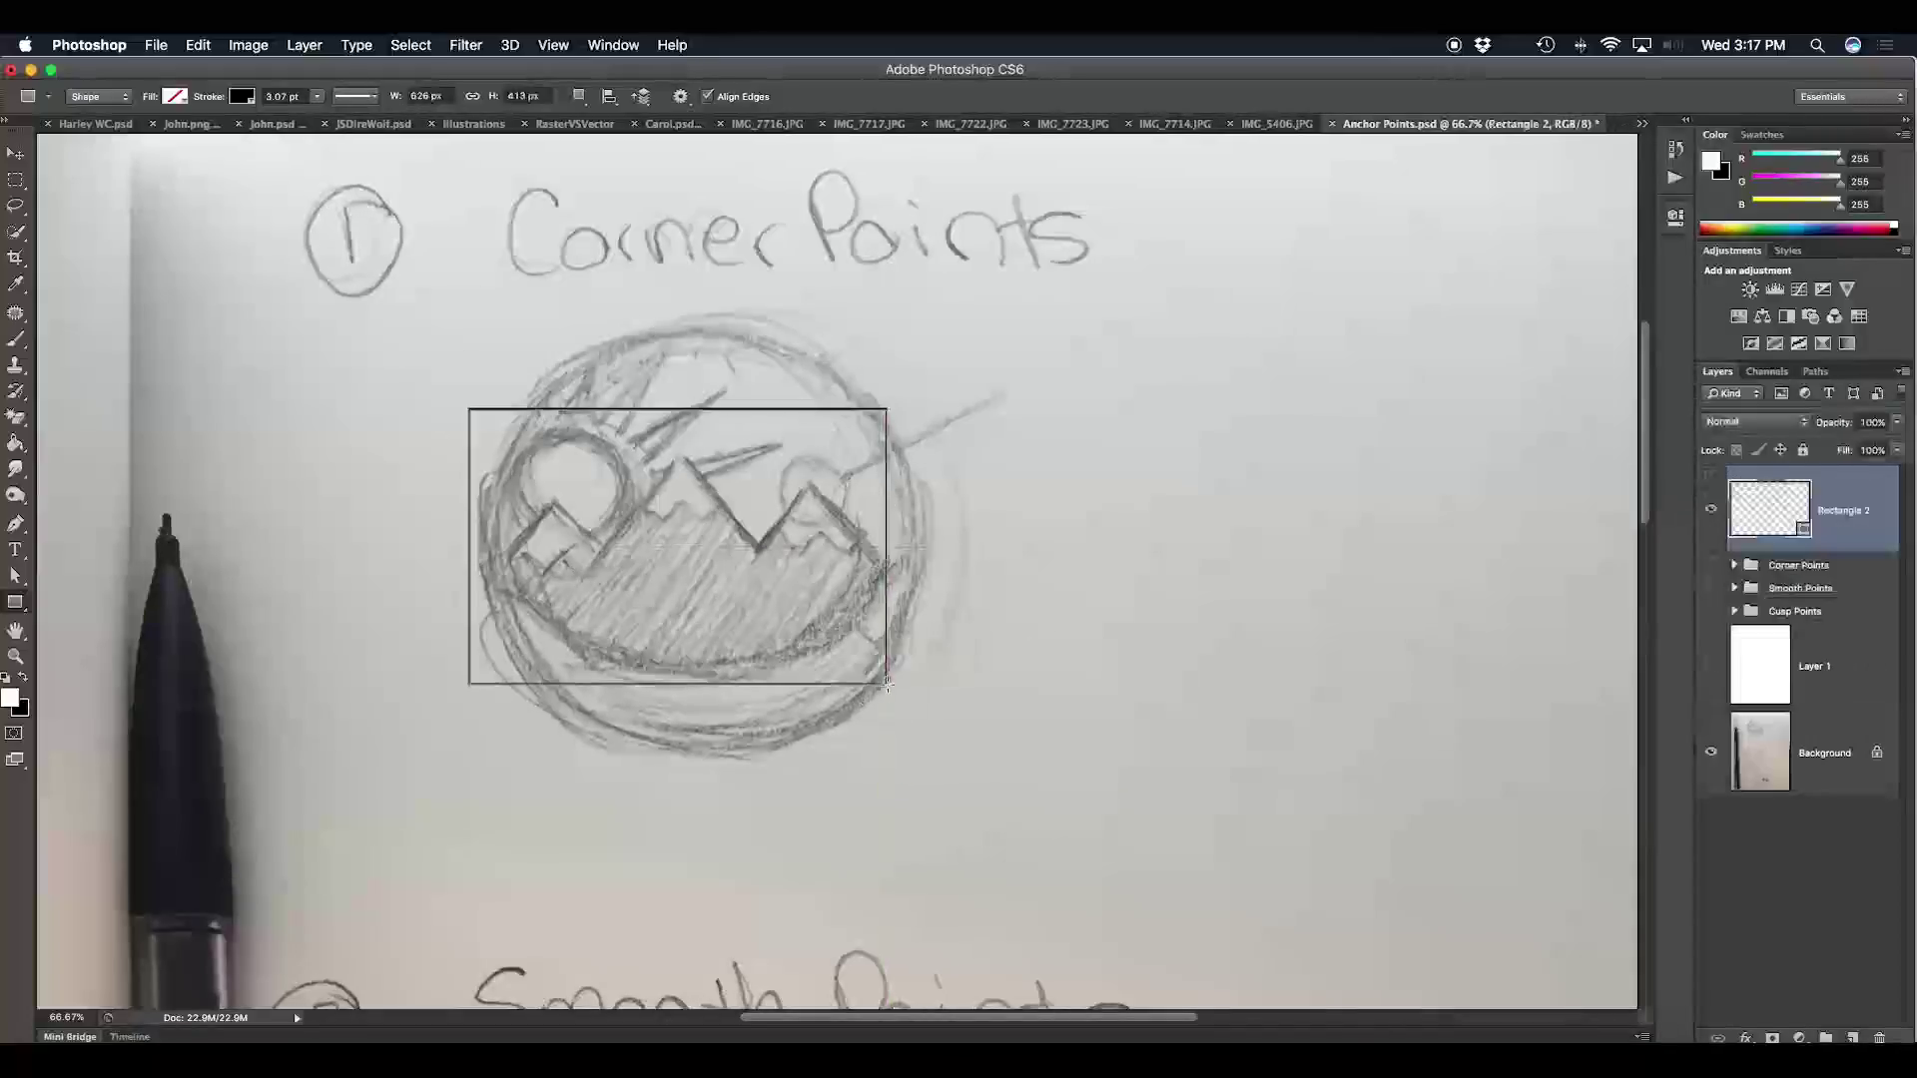
key("super+t")
left_click_drag(470, 549, 506, 548)
left_click_drag(886, 547, 882, 549)
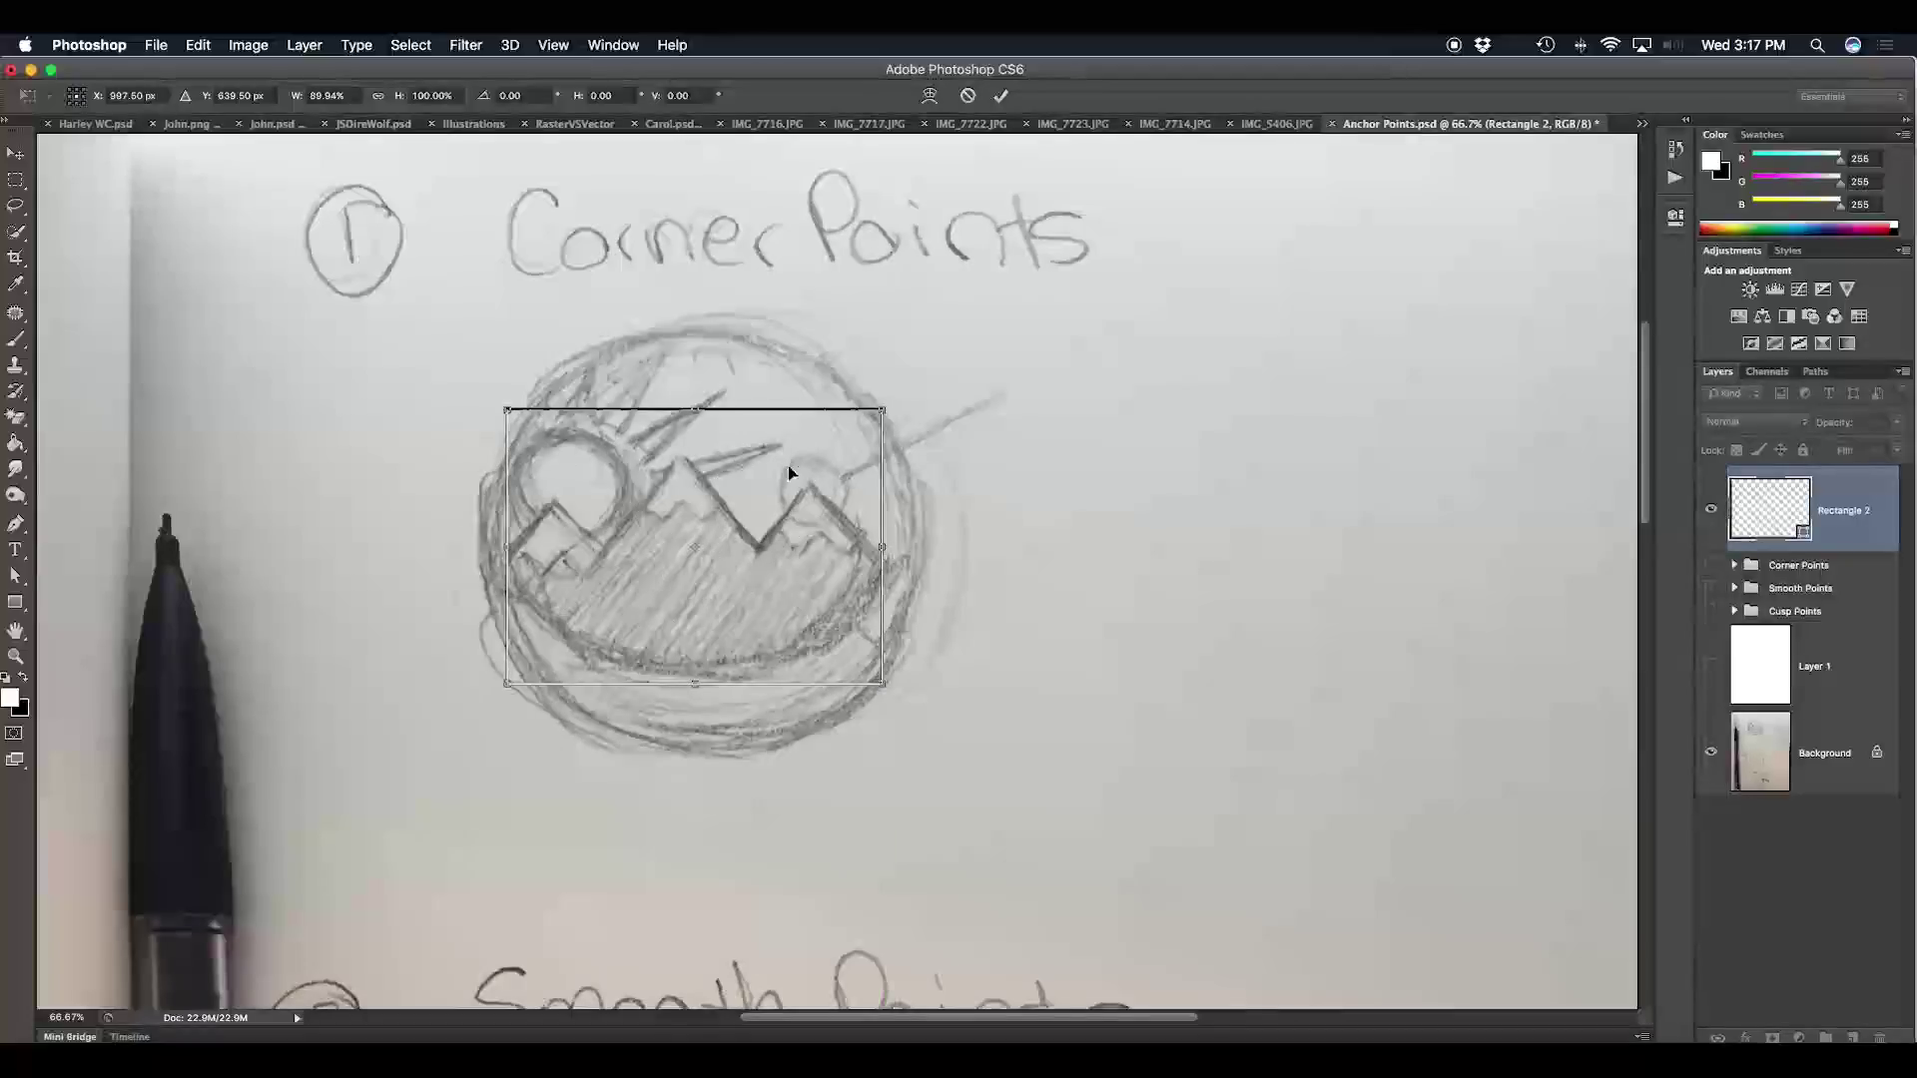
left_click(1000, 95)
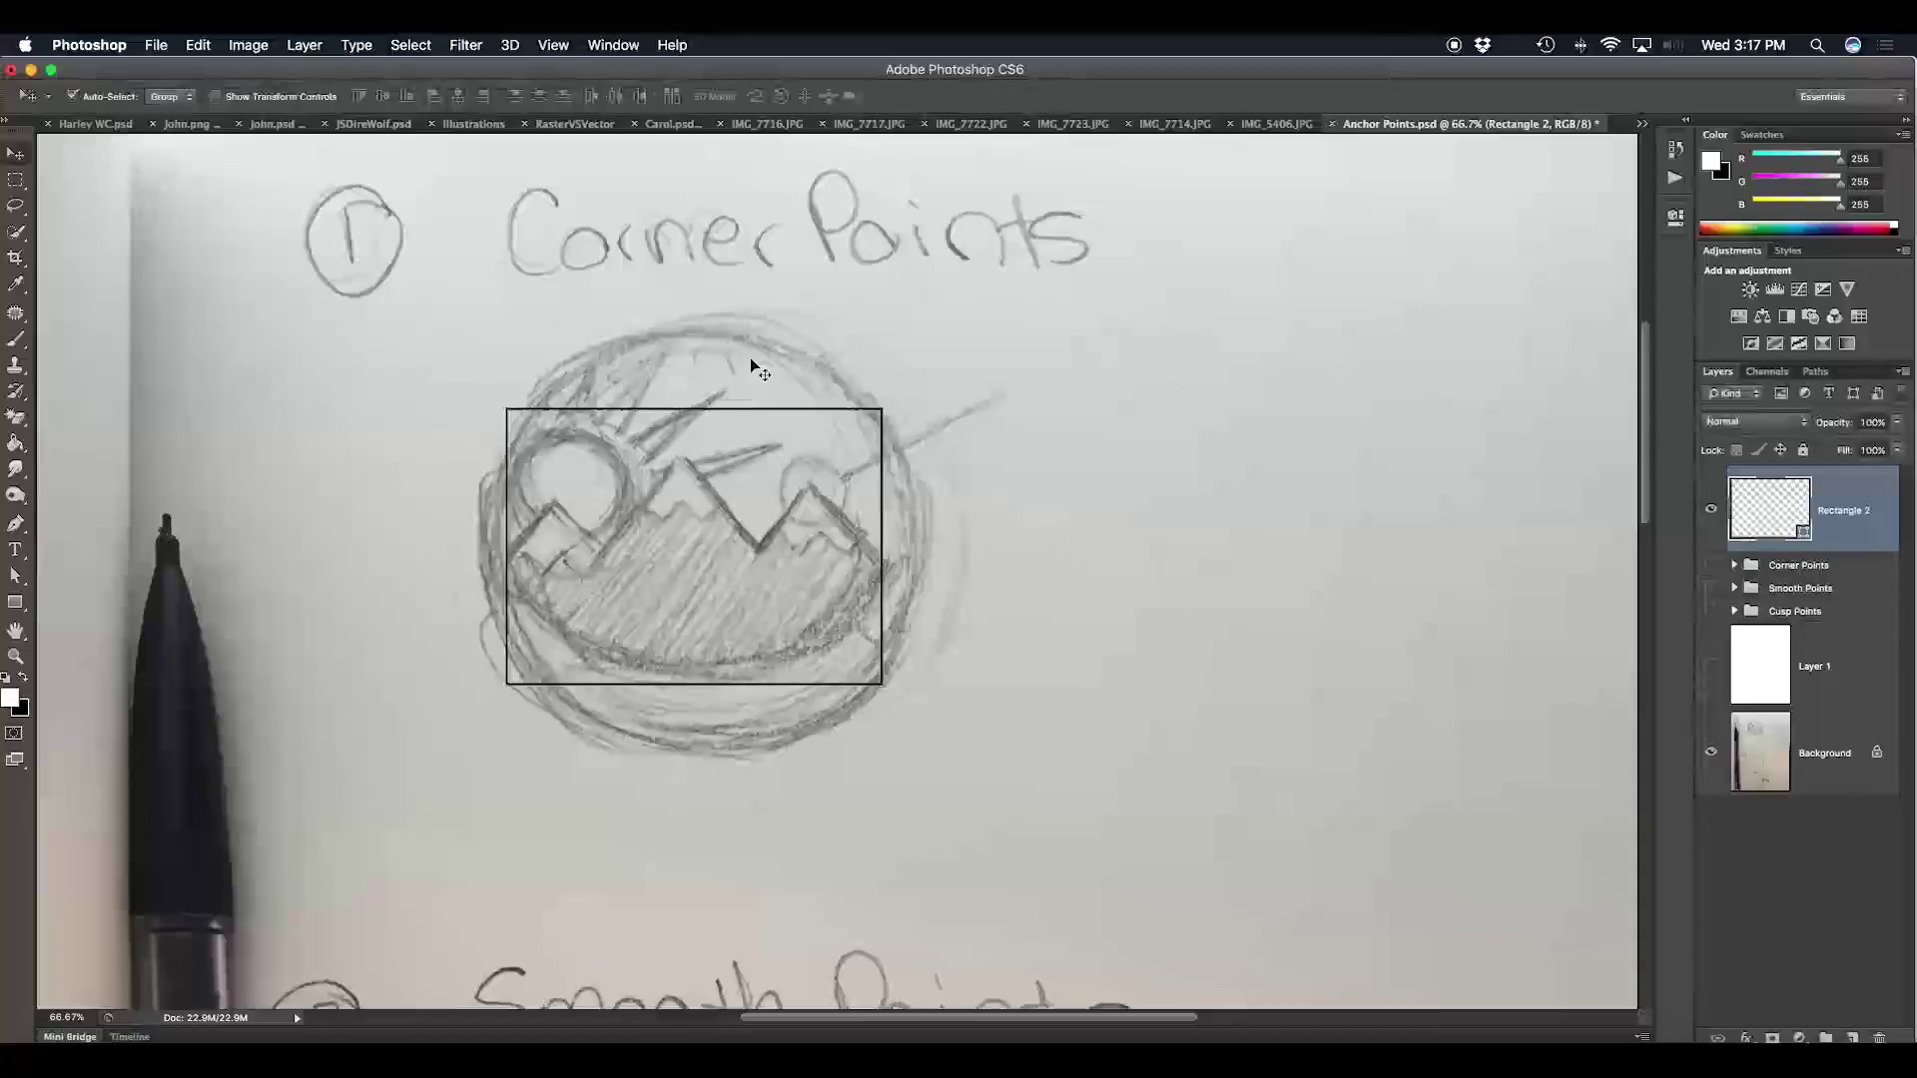
Step: Move the whole rectangle slightly lower over the mountain sketch with the Path Selection tool
mouse_move(16, 576)
left_mouse_down()
mouse_move(150, 574)
mouse_move(155, 592)
left_mouse_up()
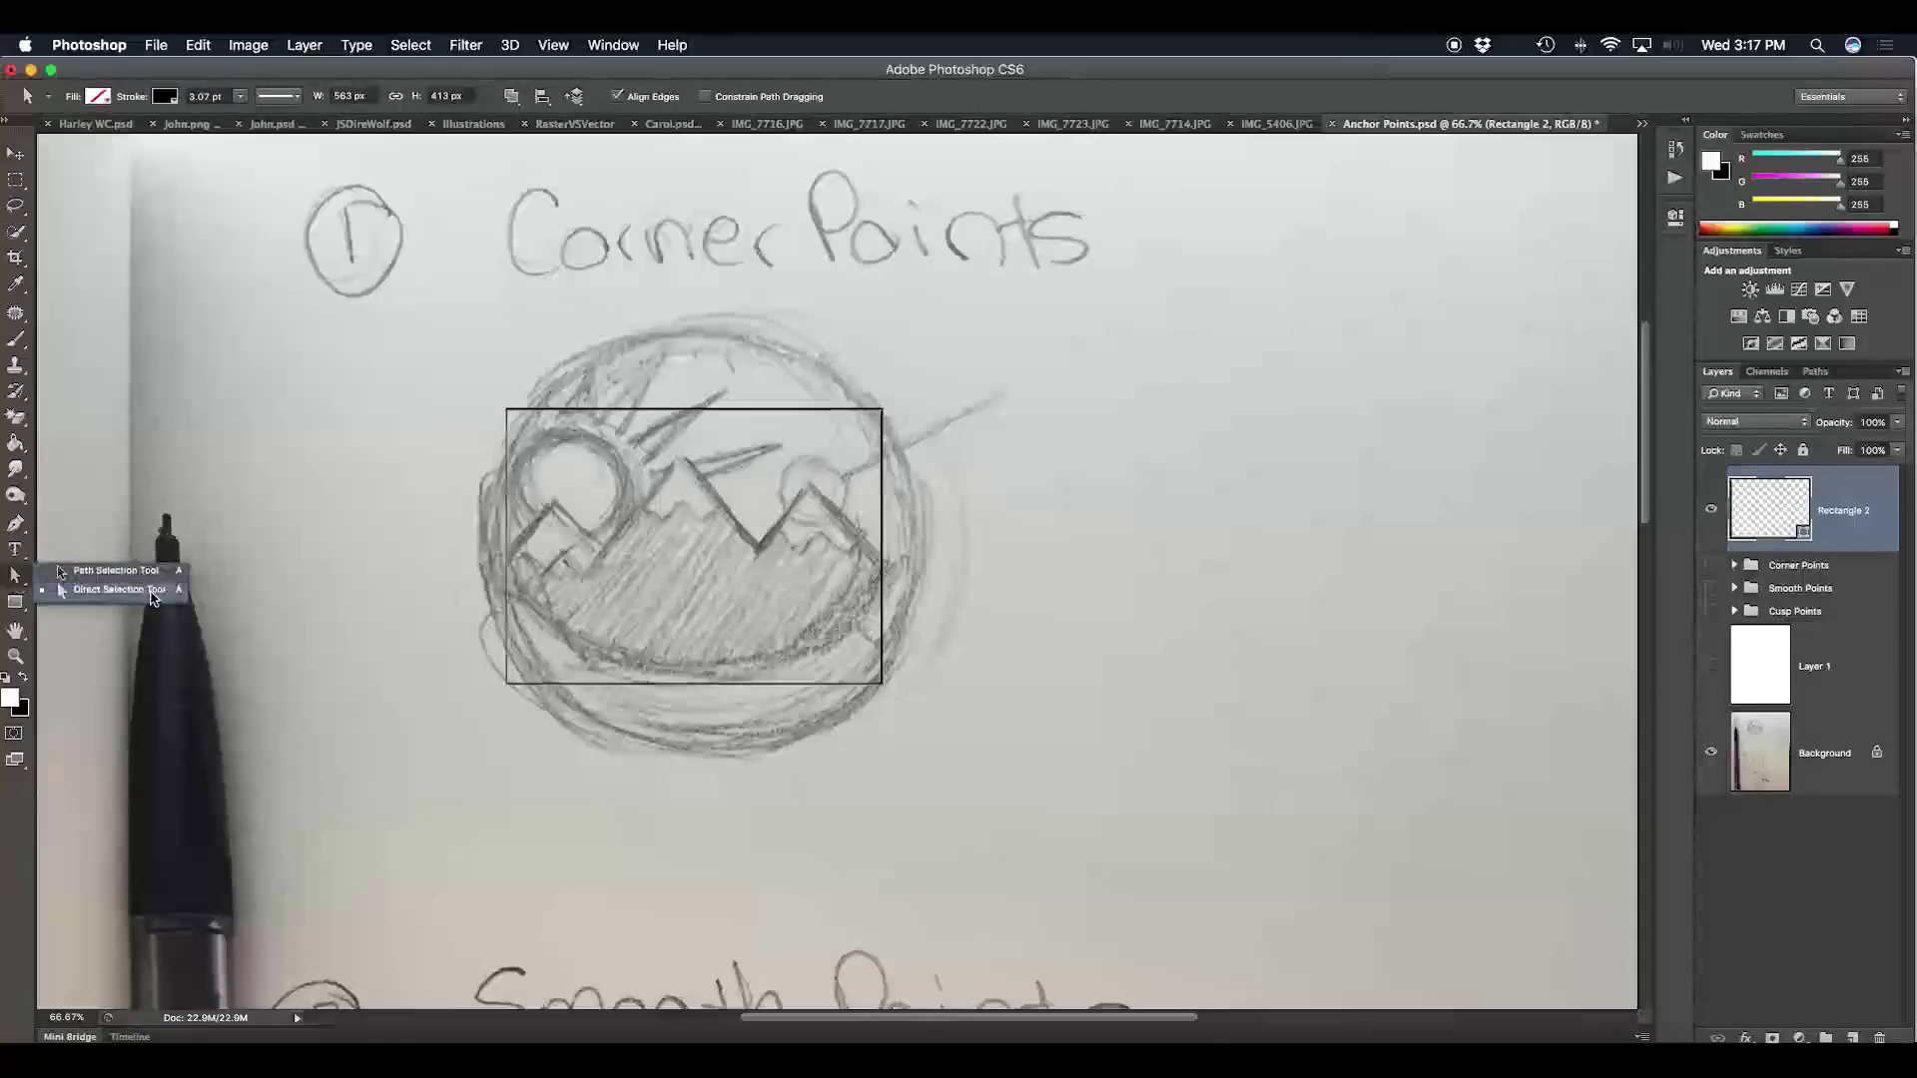
mouse_move(155, 596)
left_mouse_down()
mouse_move(182, 582)
mouse_move(149, 575)
left_mouse_up()
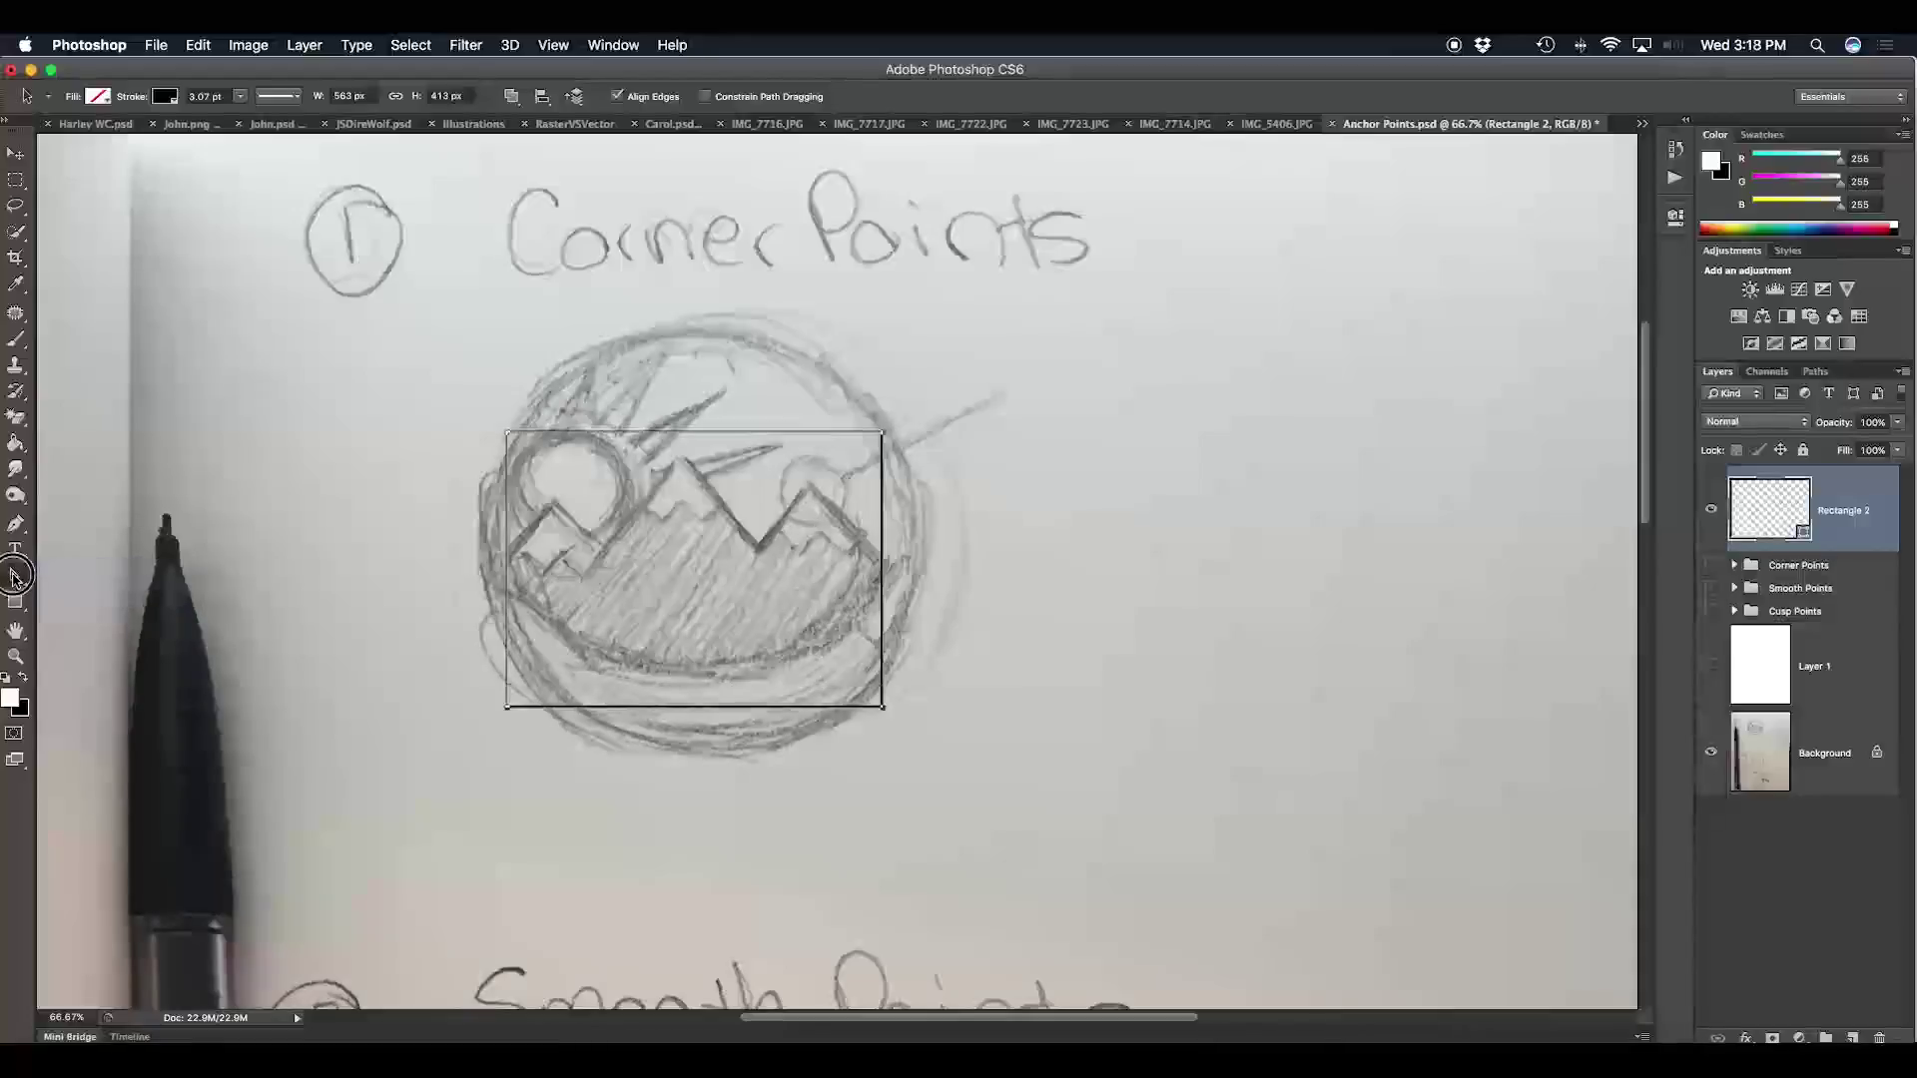
left_click_drag(16, 576, 122, 580)
mouse_move(524, 439)
left_mouse_down()
mouse_move(471, 482)
mouse_move(483, 415)
mouse_move(518, 410)
mouse_move(523, 436)
left_mouse_up()
Step: Reshape the rectangle with Direct Selection, placing its upper corners on the two outer peaks and its lower corners at the mountains' base ends
left_click_drag(15, 576, 118, 596)
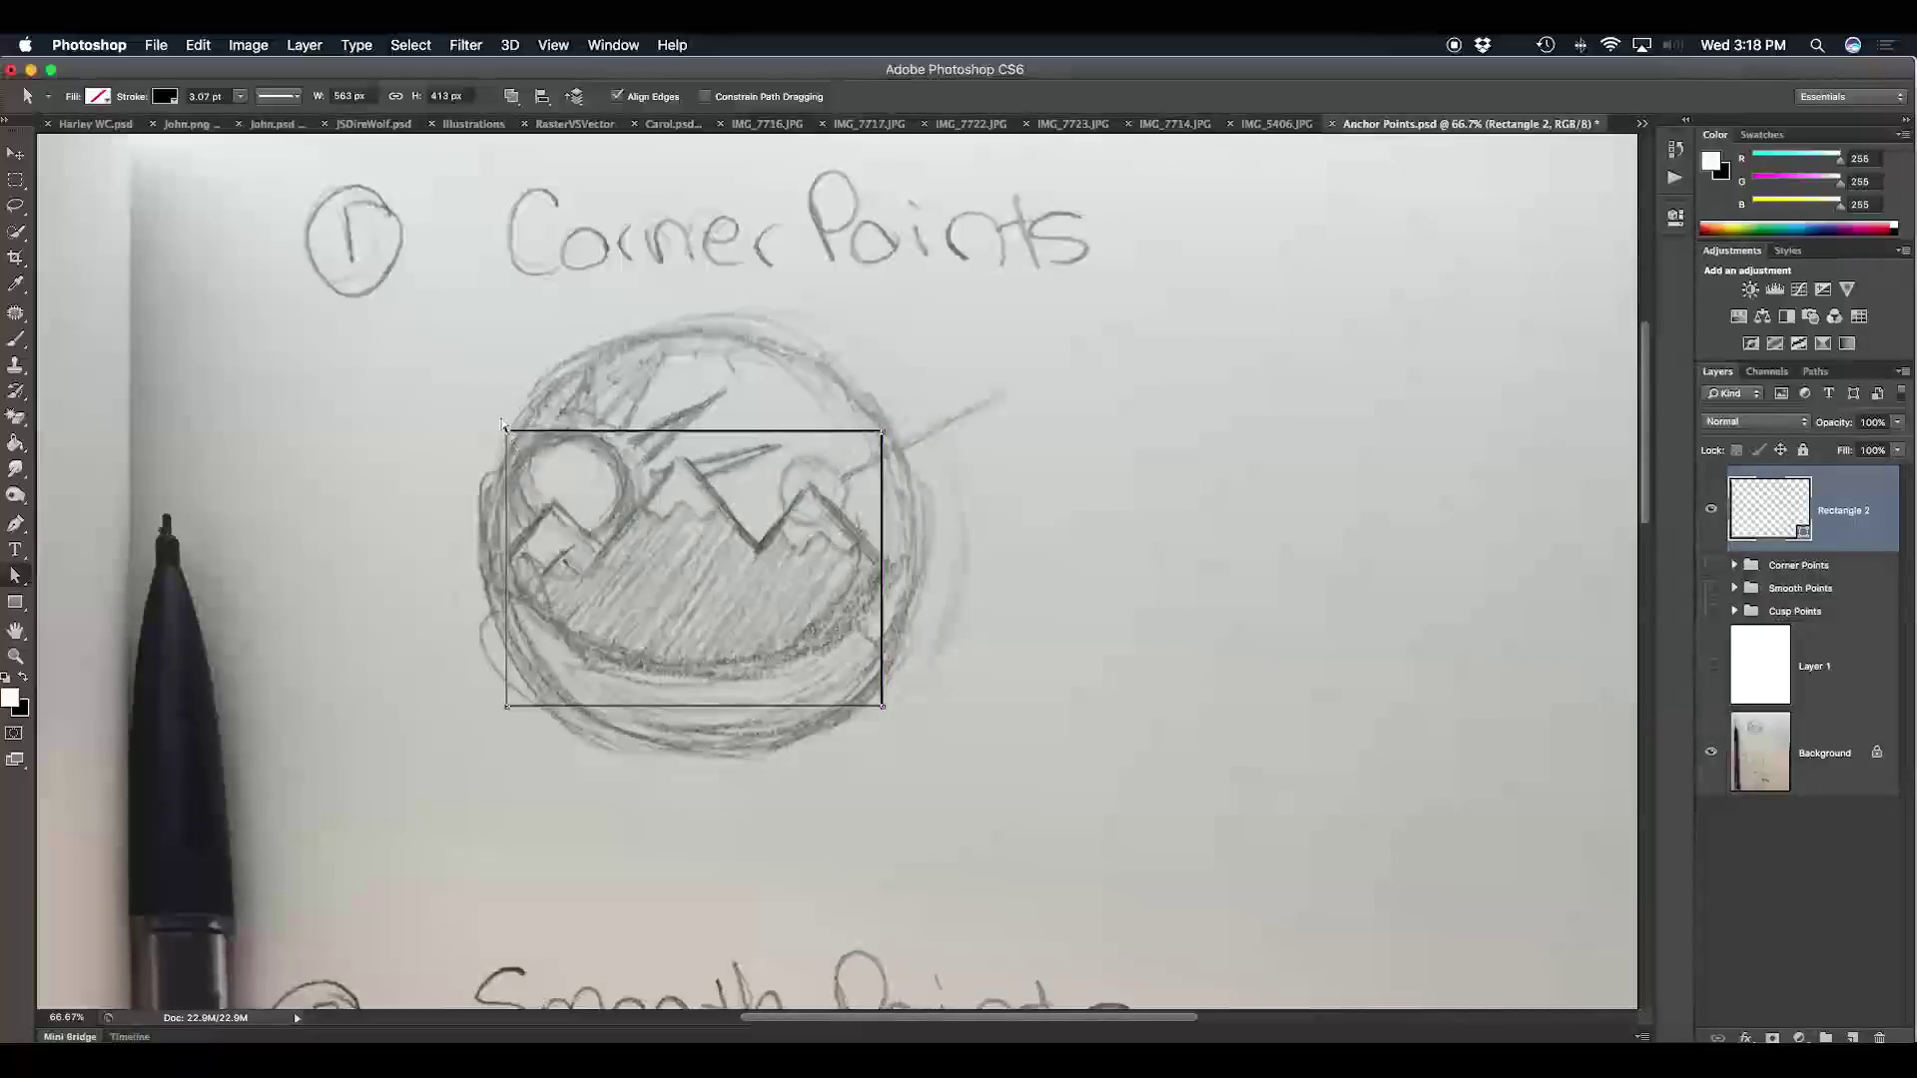
left_click_drag(512, 441, 550, 501)
left_click_drag(927, 504, 810, 486)
left_click_drag(510, 707, 457, 604)
left_click_drag(882, 711, 941, 612)
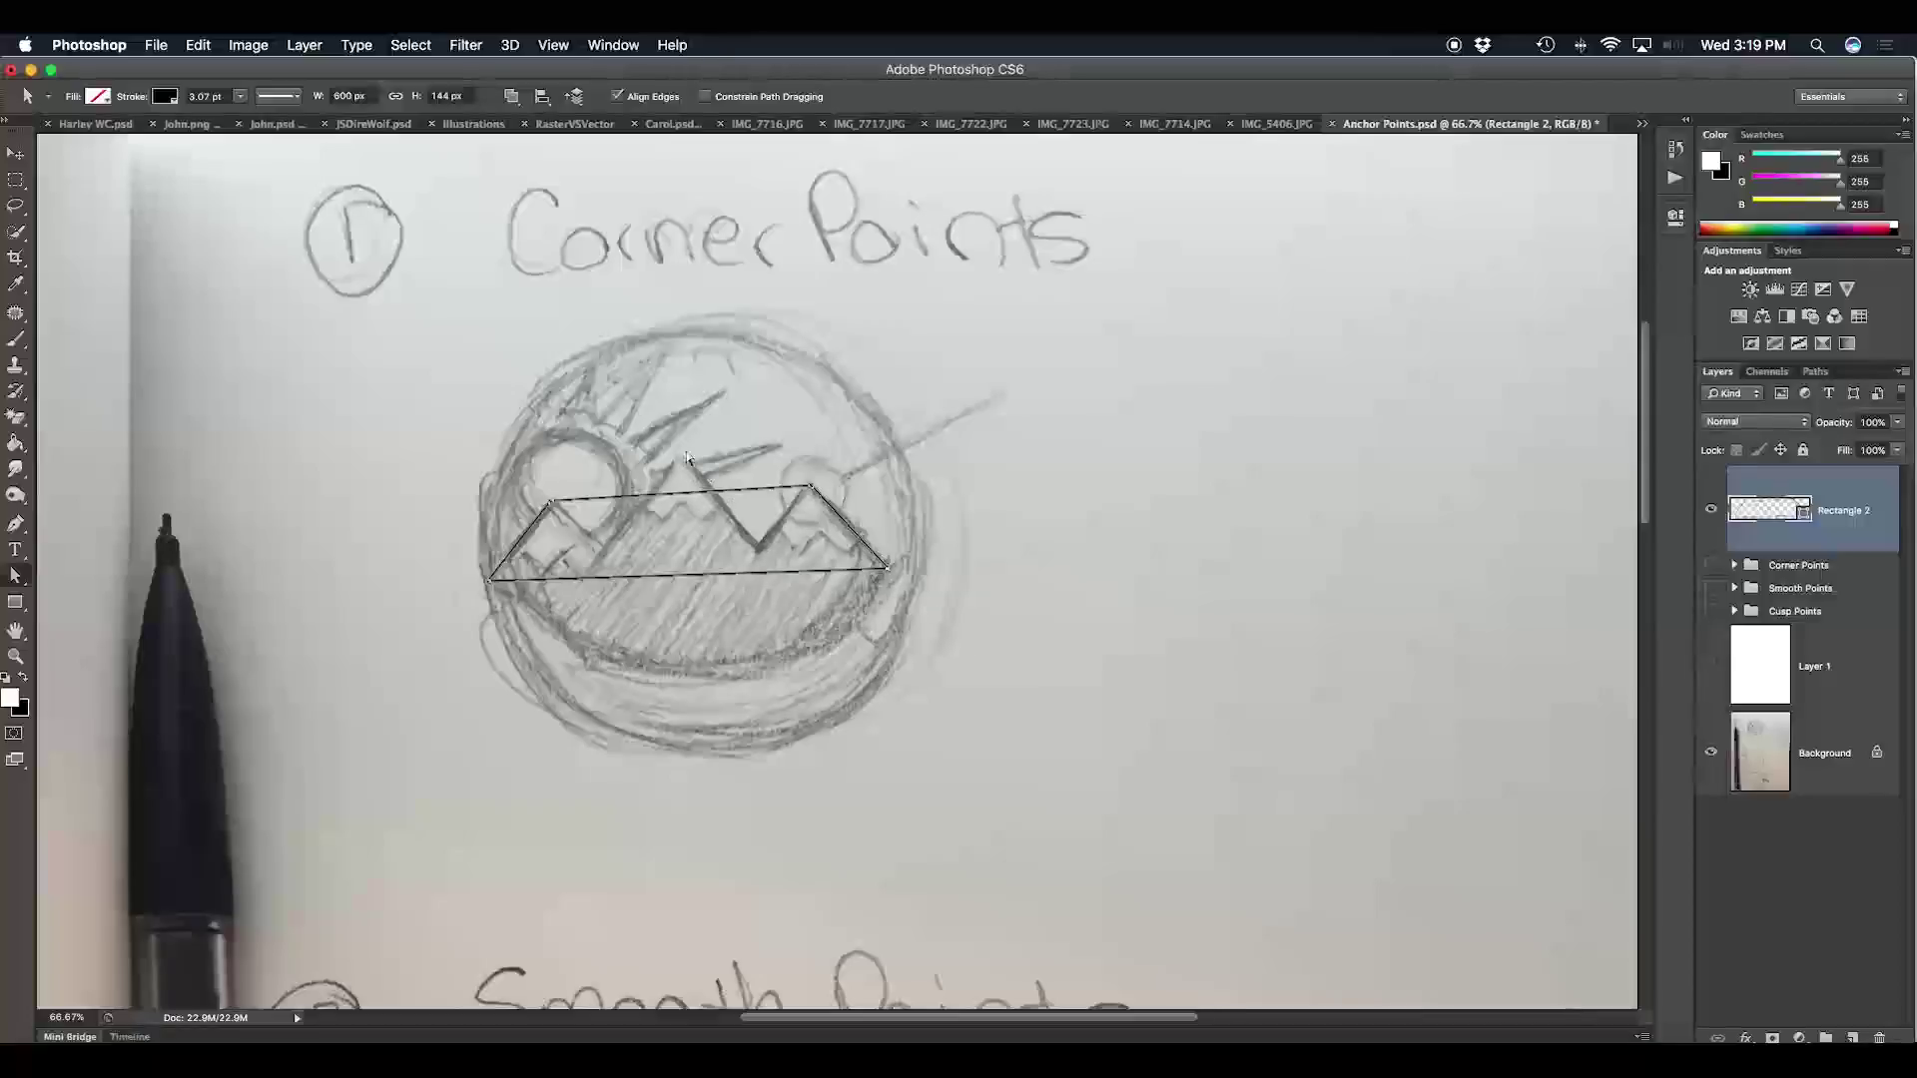
Step: Add three anchor points along the shape's upper edge and move them onto the sketch's middle peak and the two valleys beside it
left_click(15, 523)
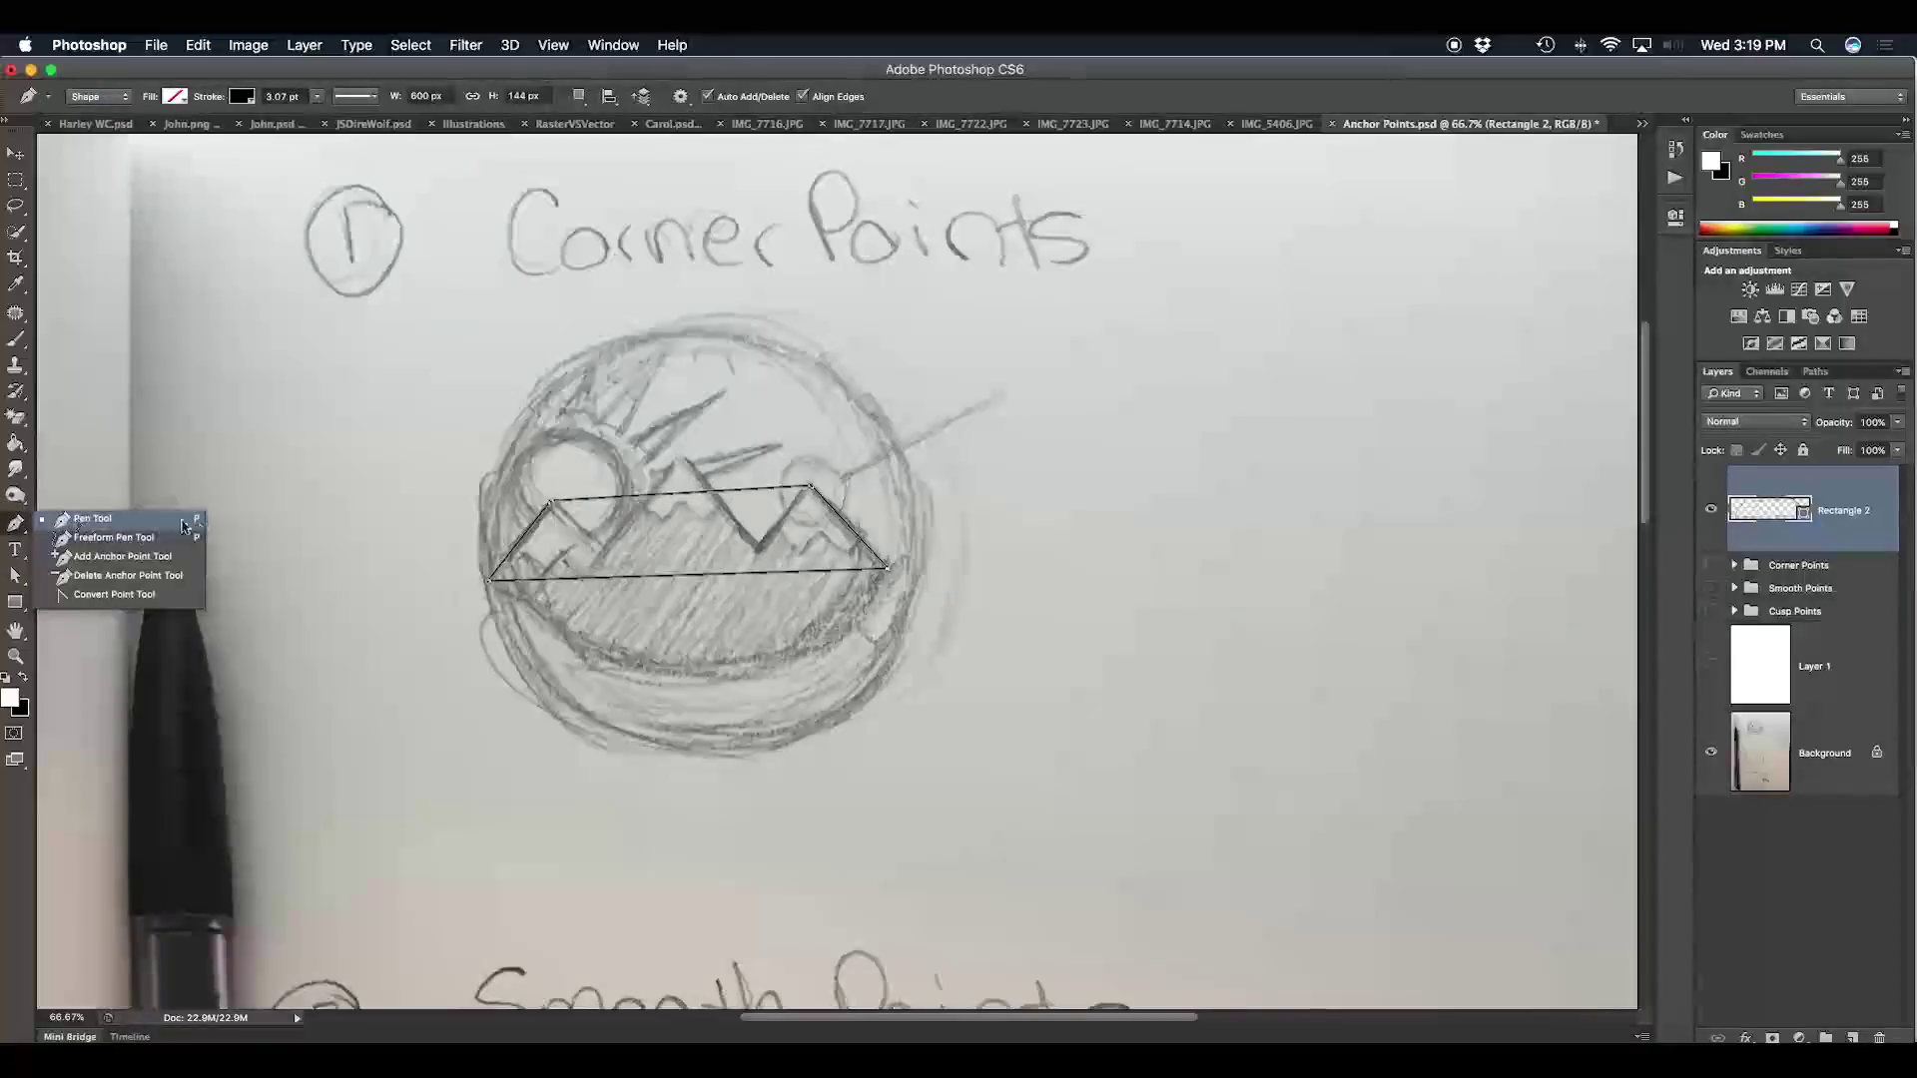
left_click(148, 561)
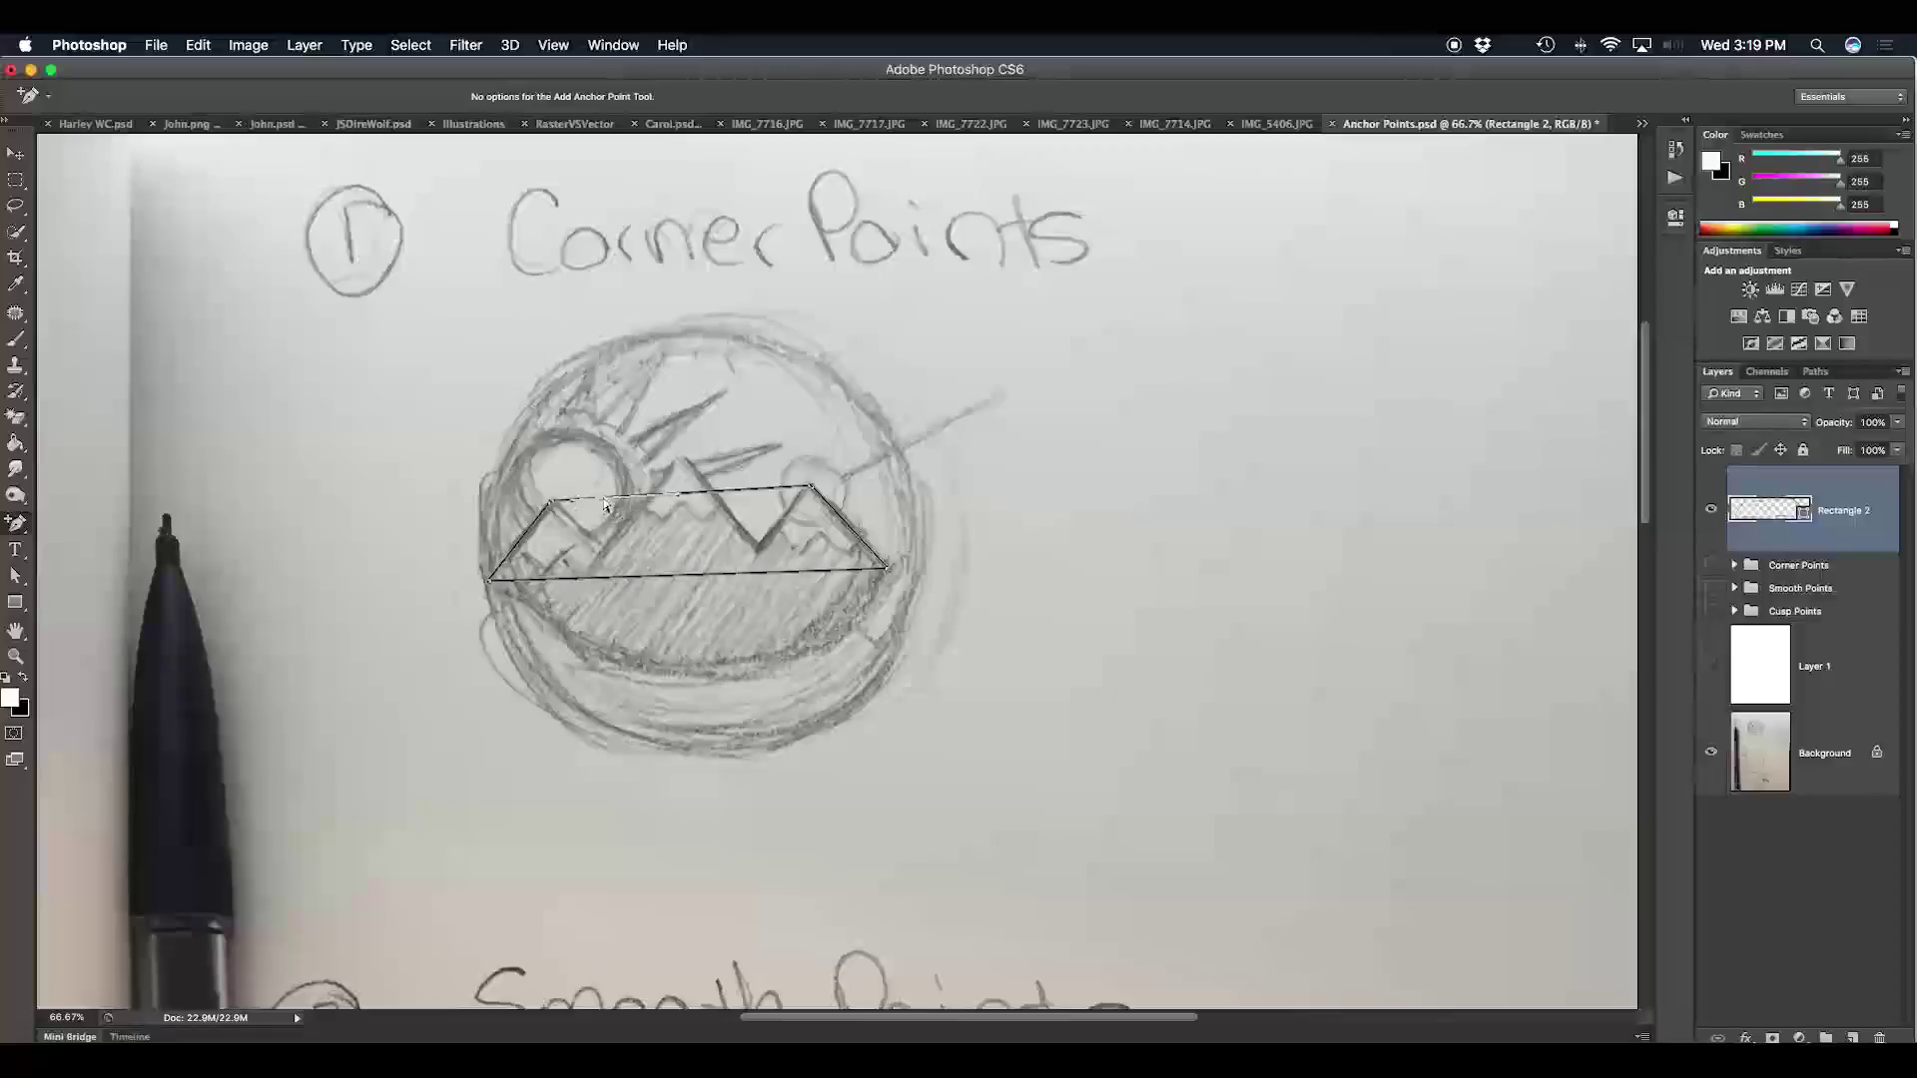
left_click(644, 497)
left_click(687, 498)
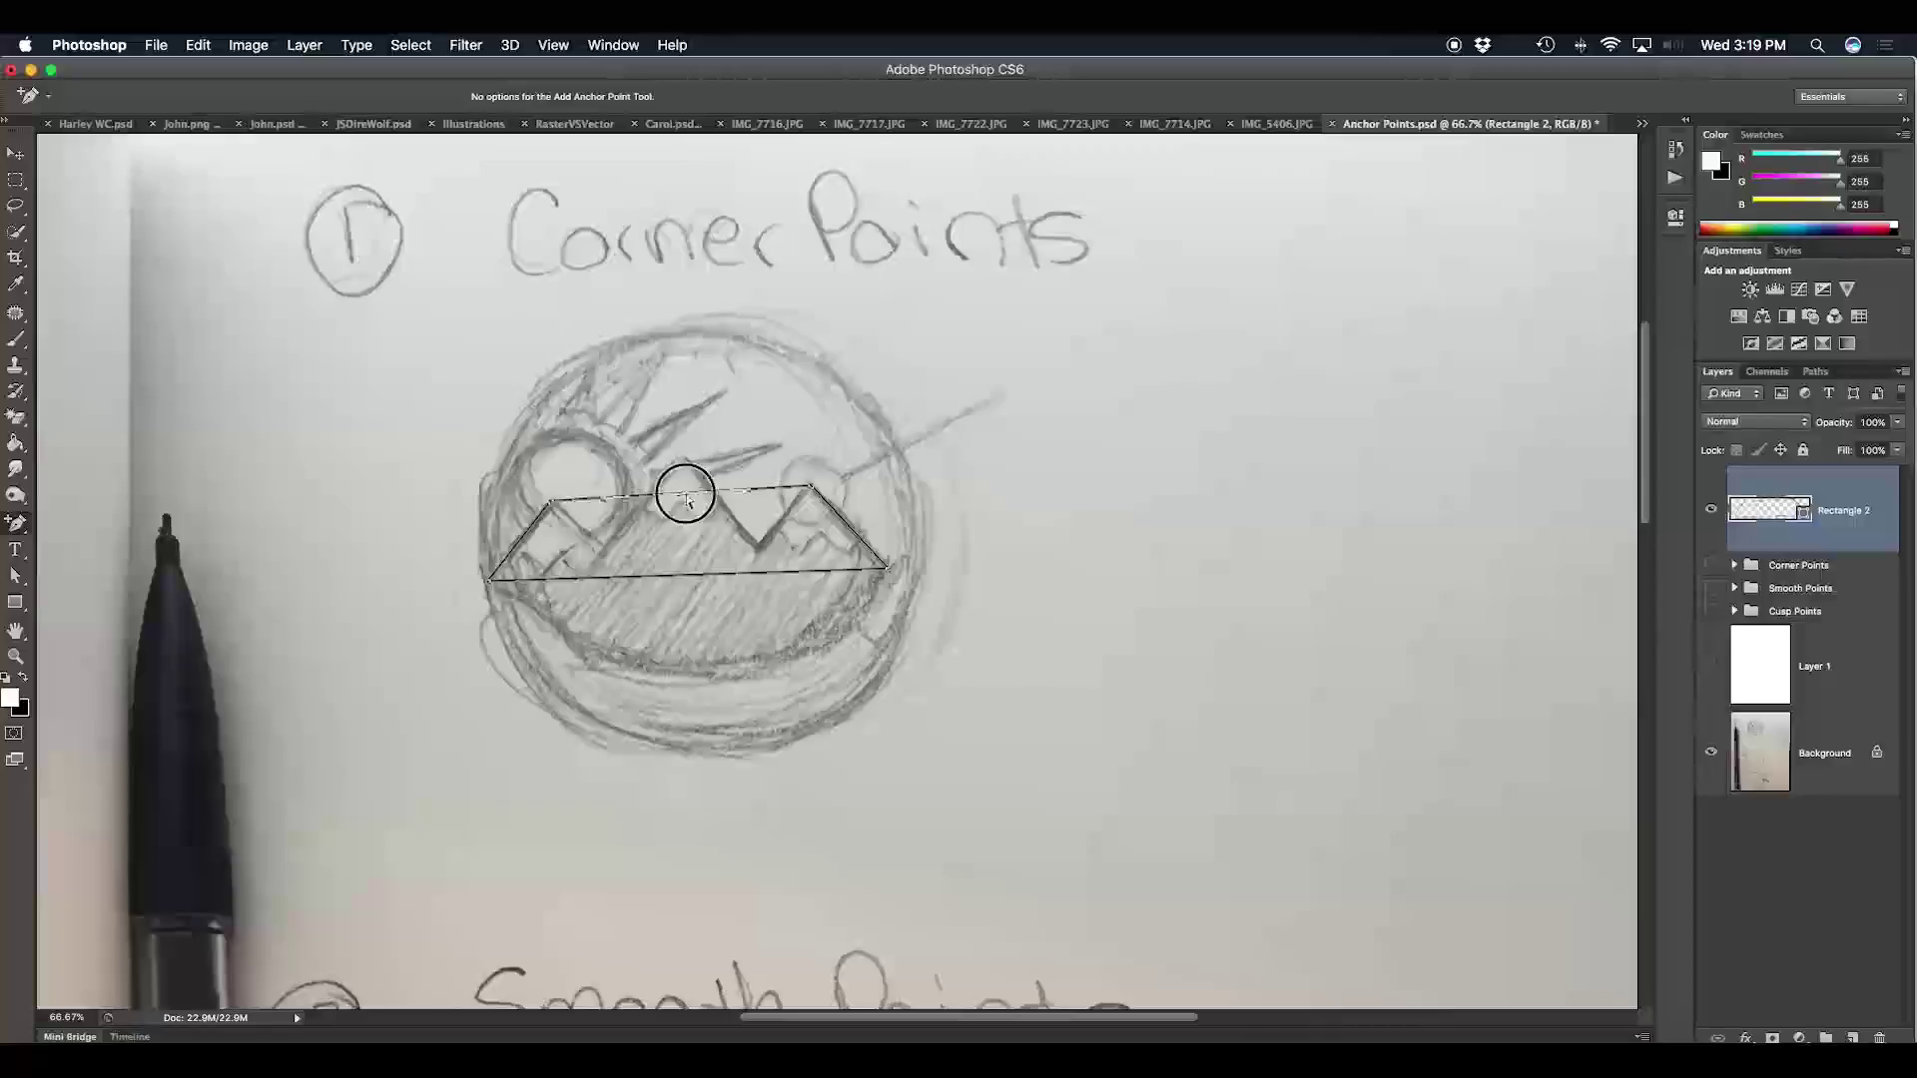
left_click(763, 493)
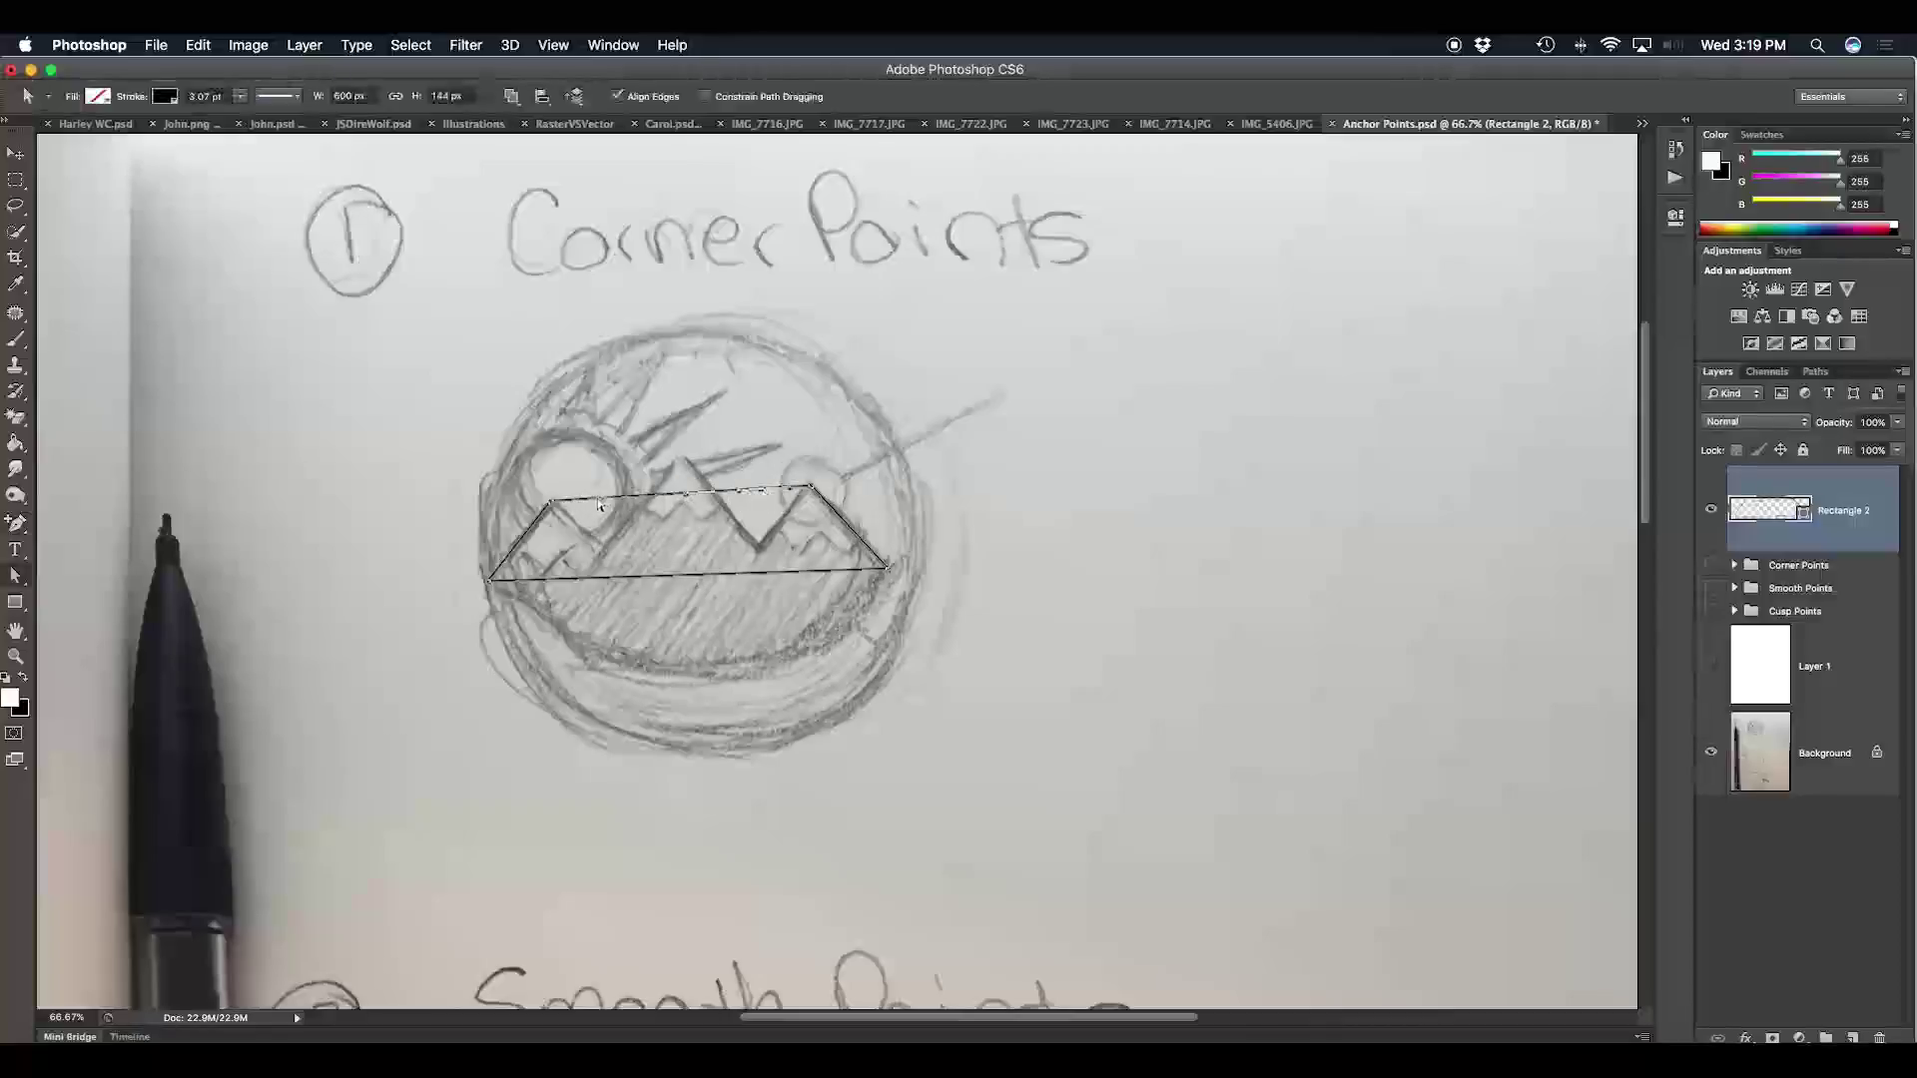
left_click_drag(599, 497, 686, 456)
left_click_drag(762, 493, 757, 545)
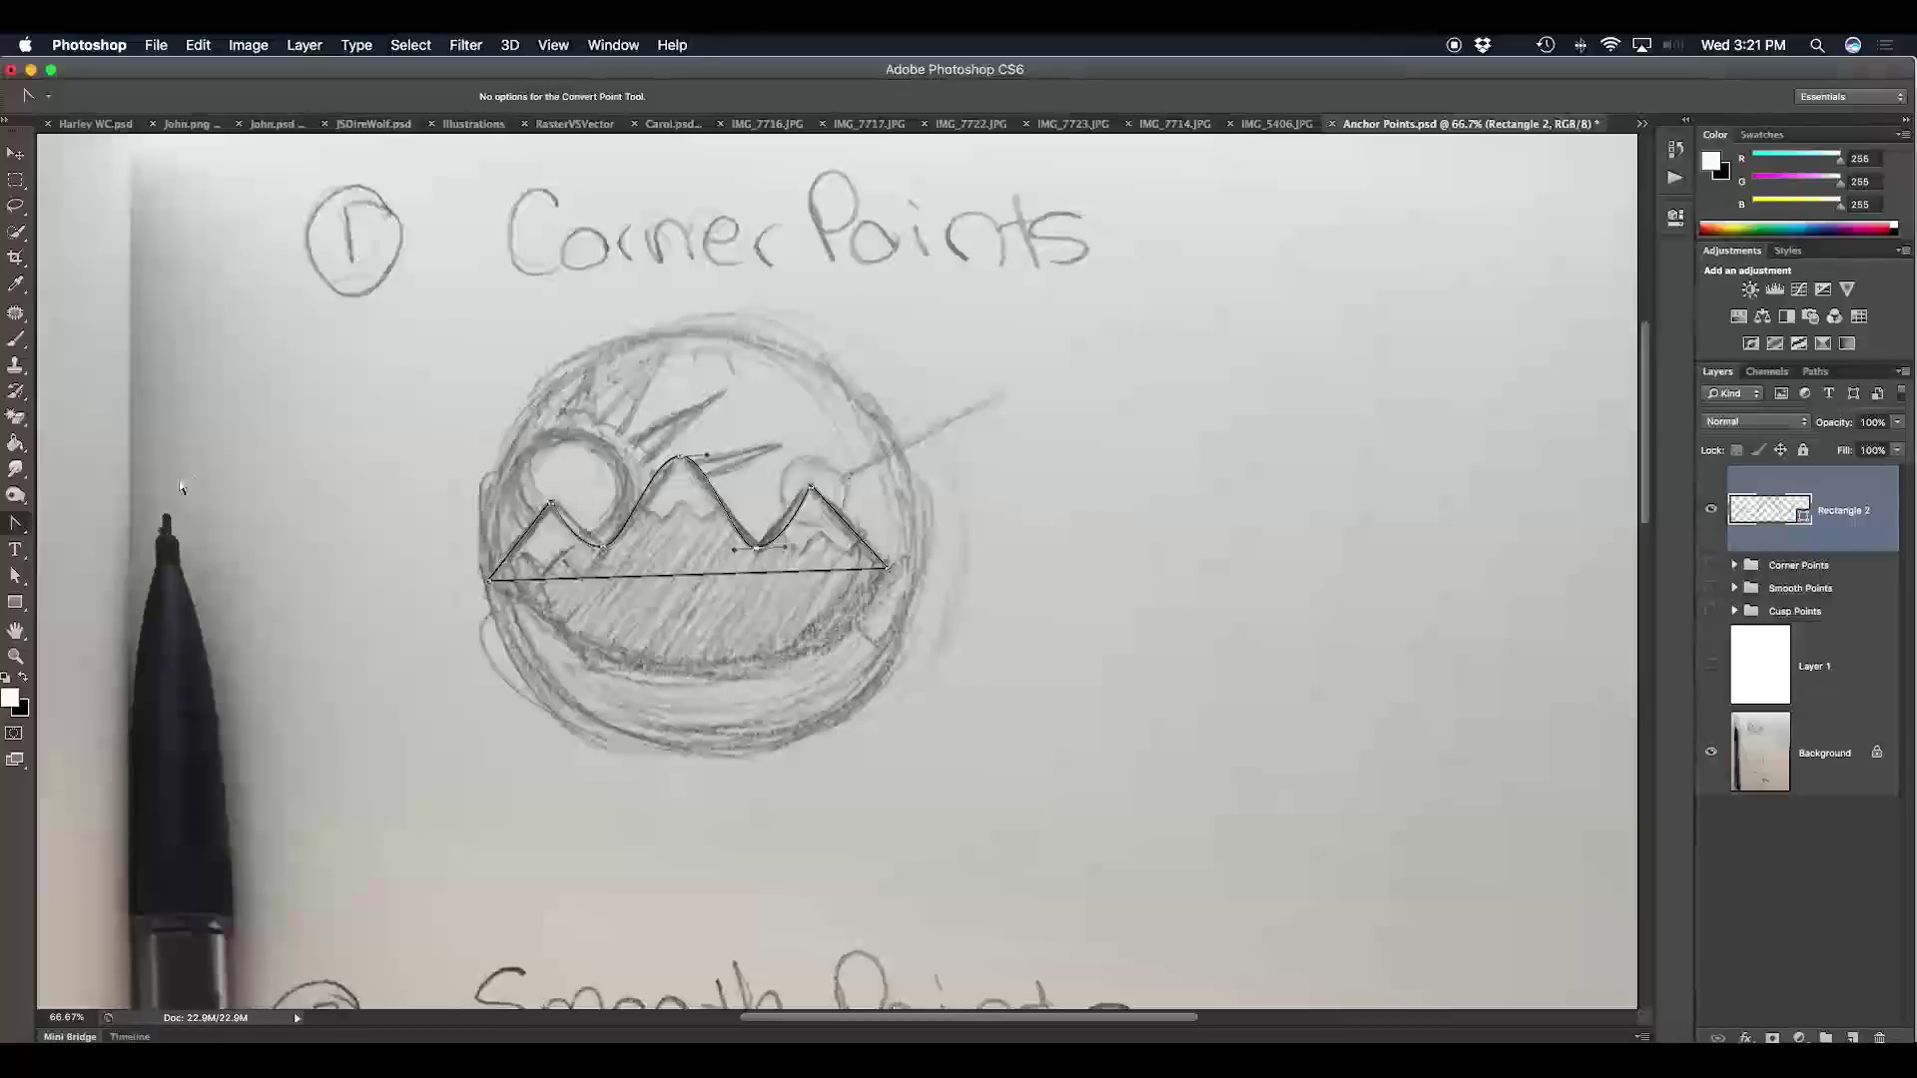
Step: Convert the middle peak and both valley anchor points from smooth to corner points with the Convert Point tool
left_click(16, 525)
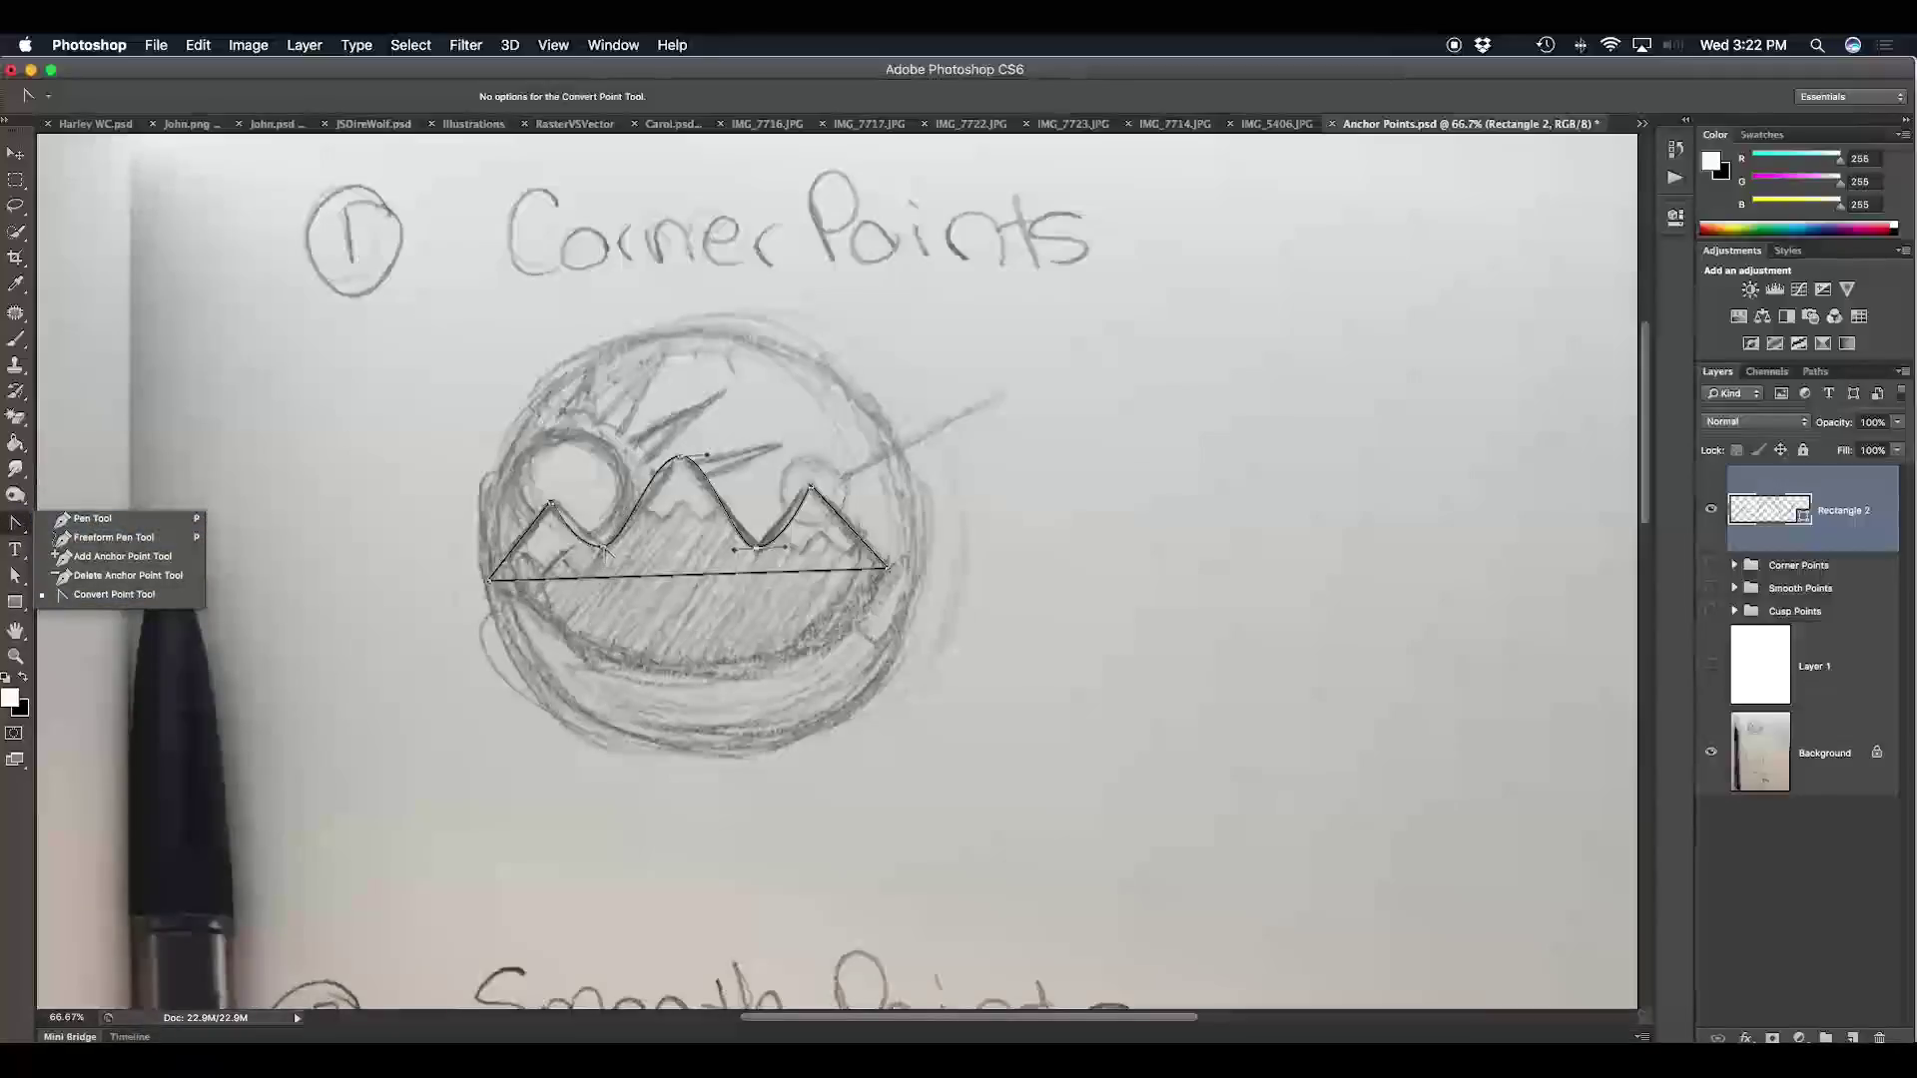
left_click(604, 549)
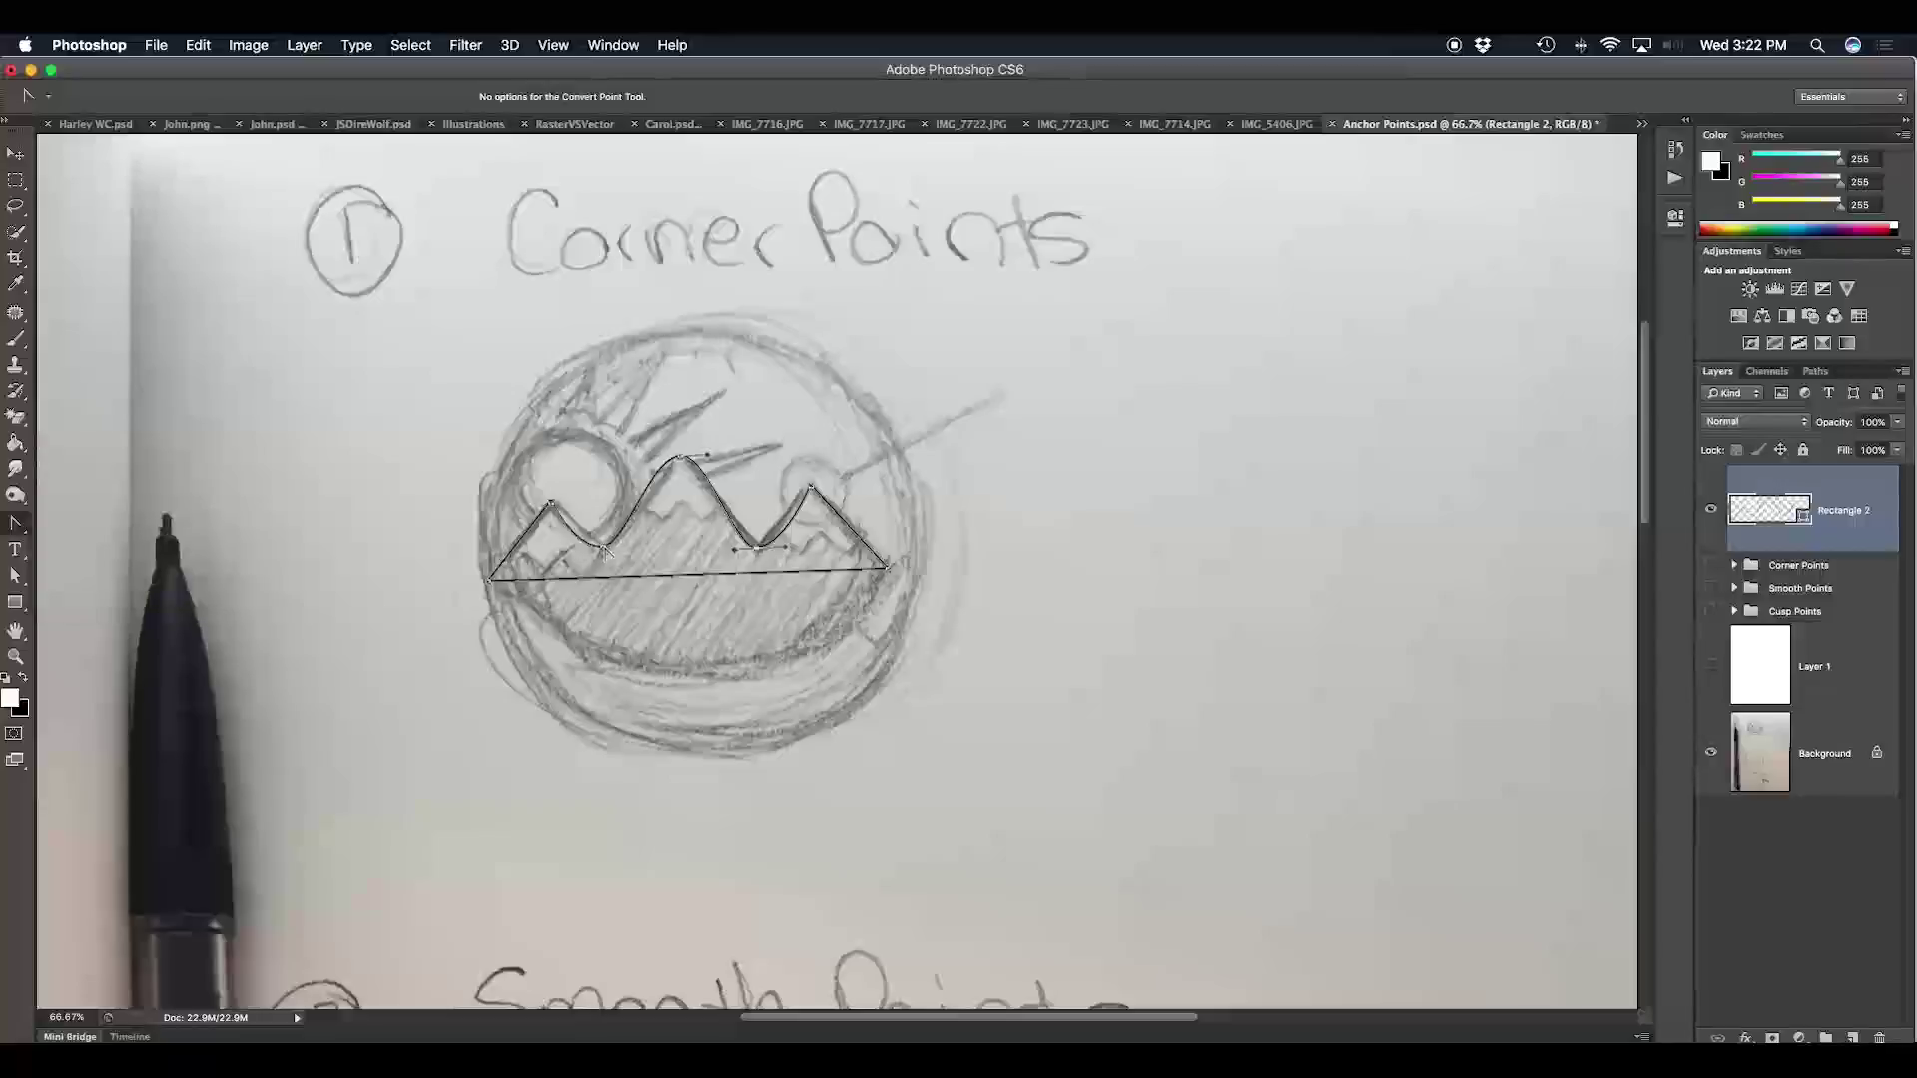
left_click(604, 550)
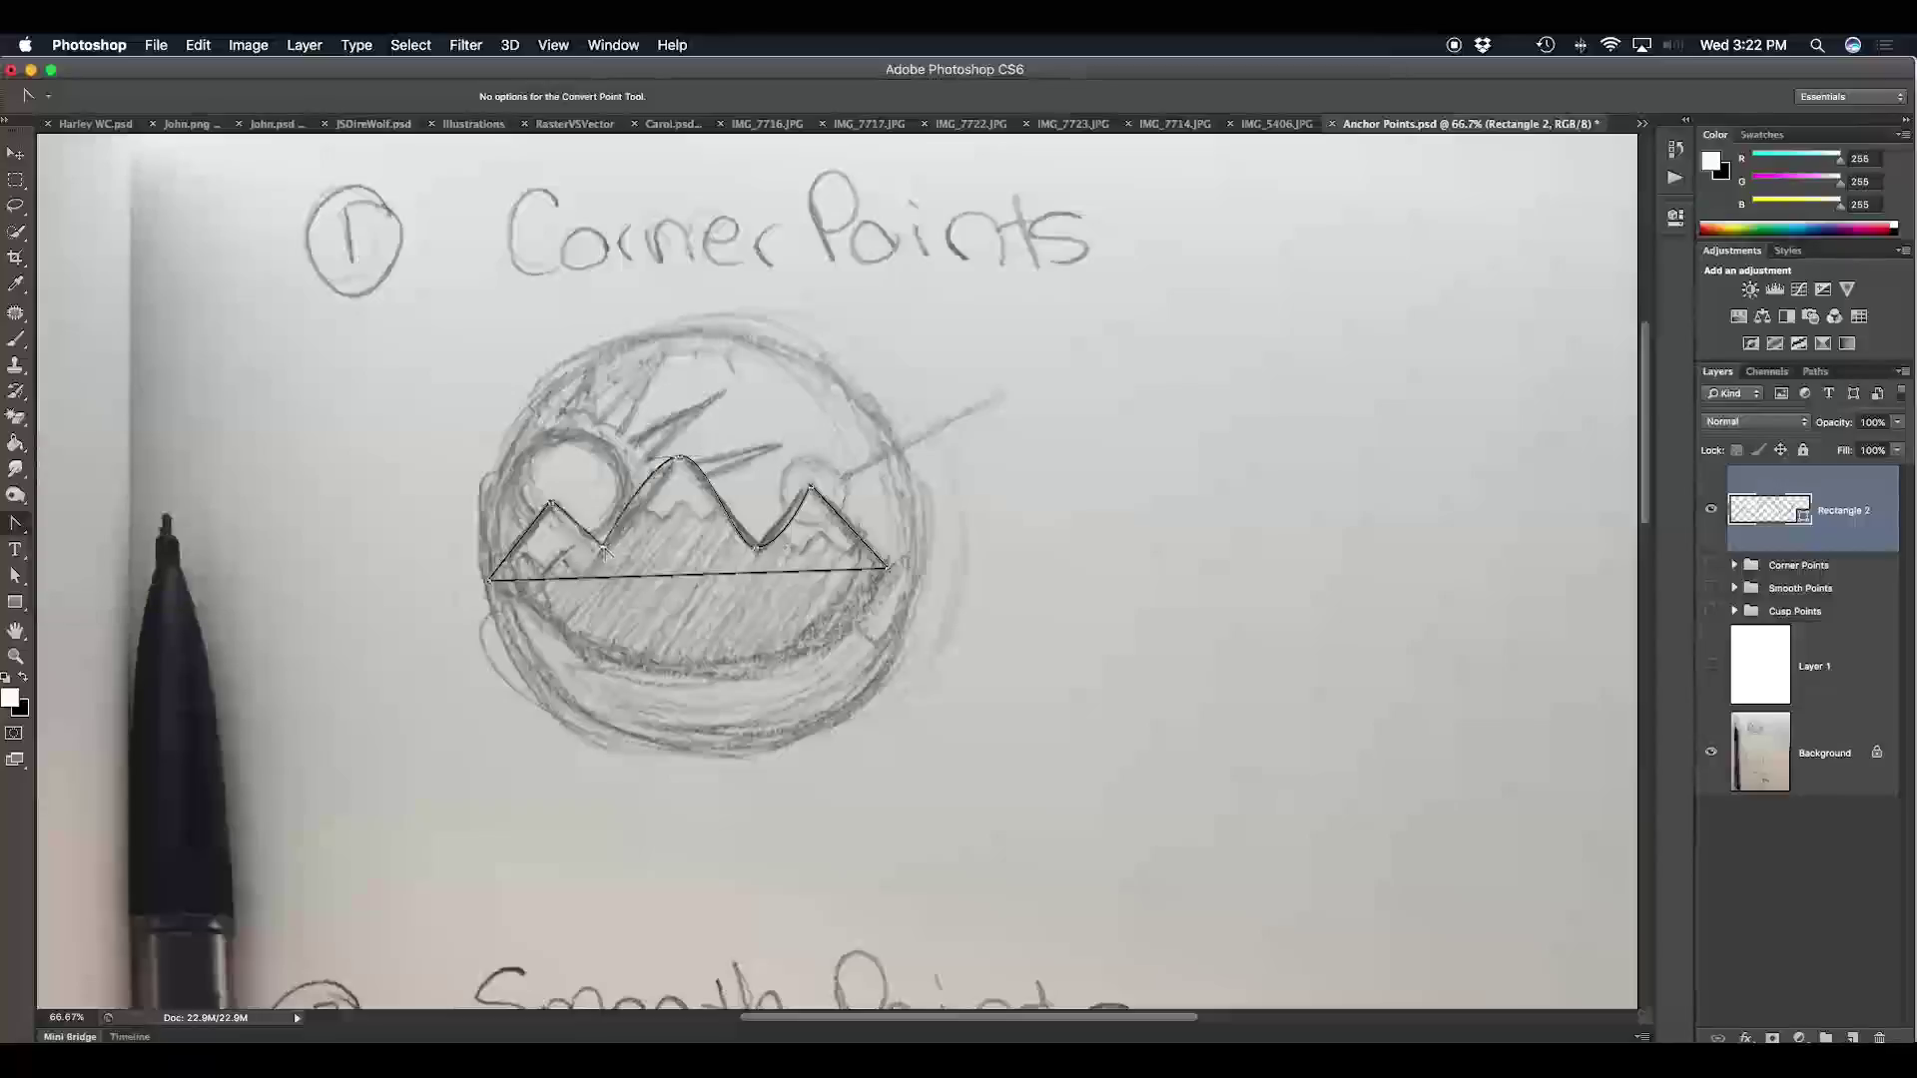
left_click(679, 460)
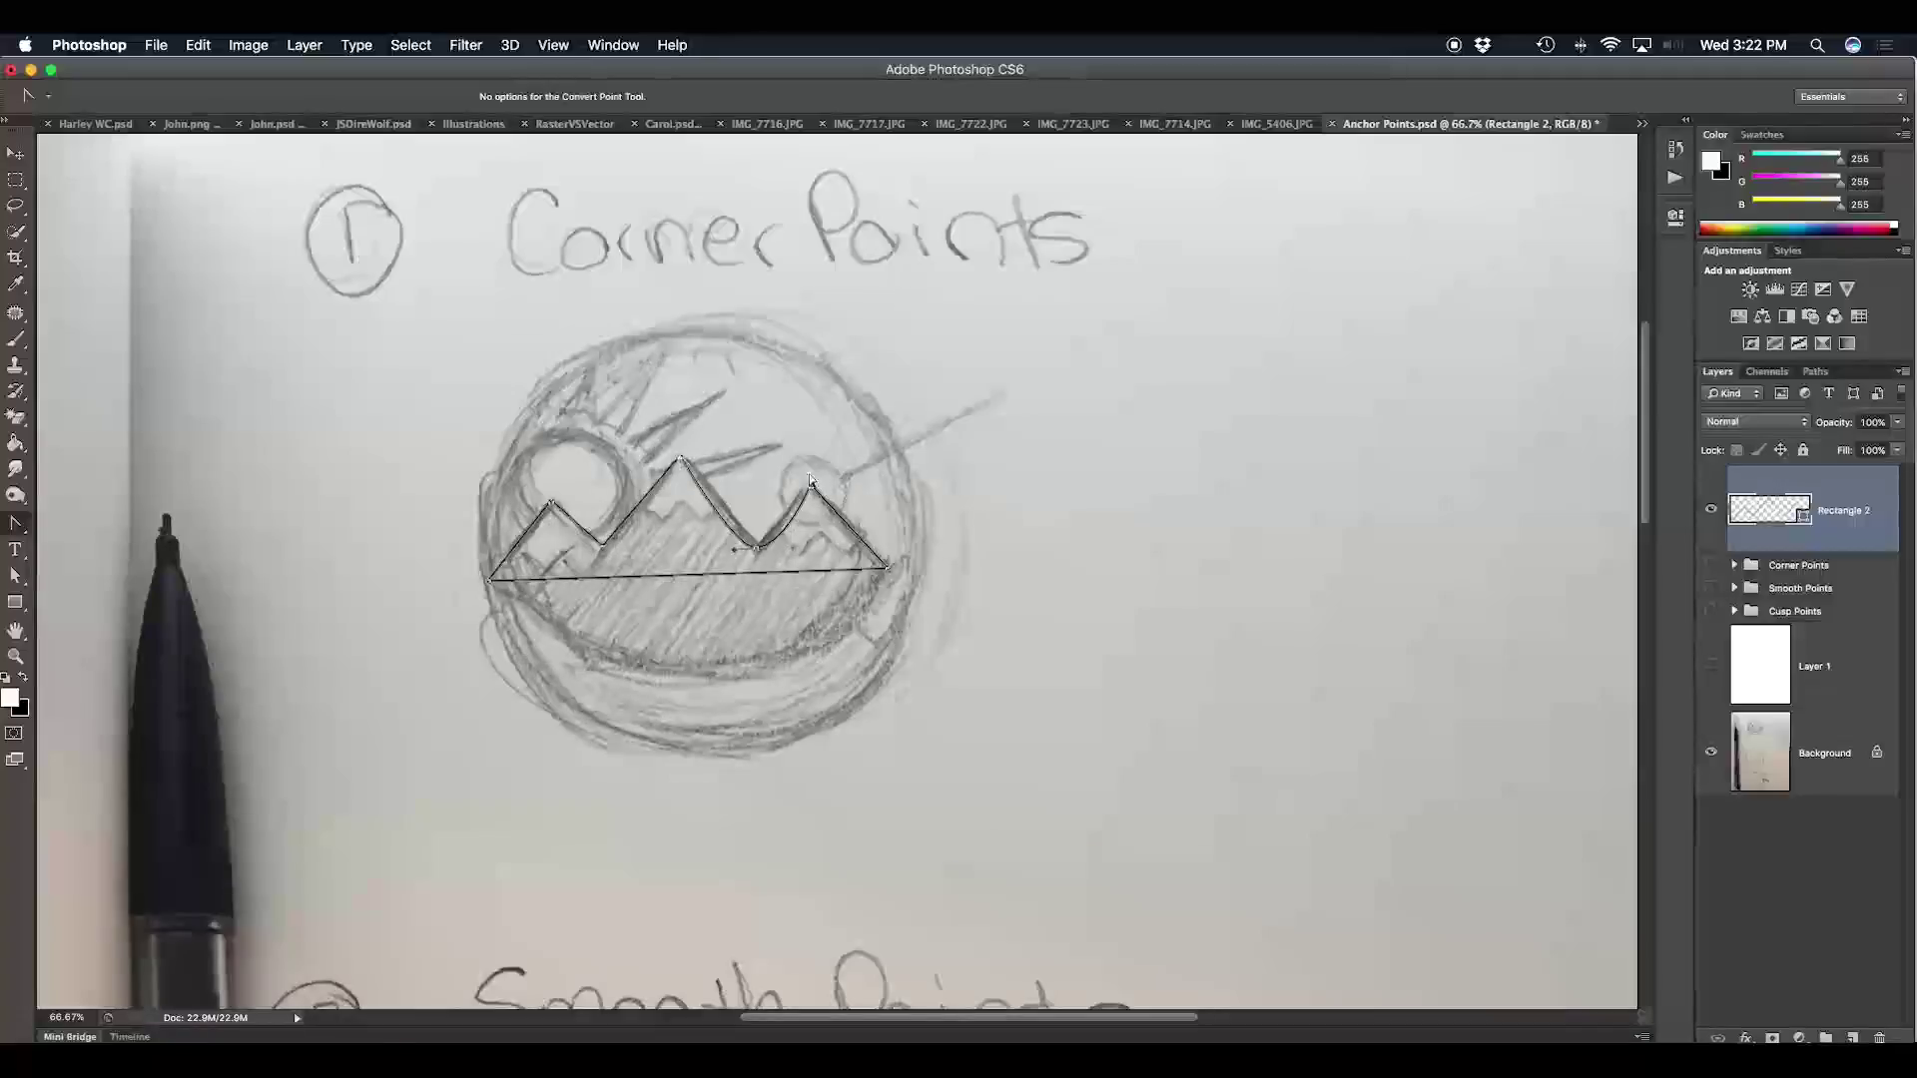
left_click(758, 550)
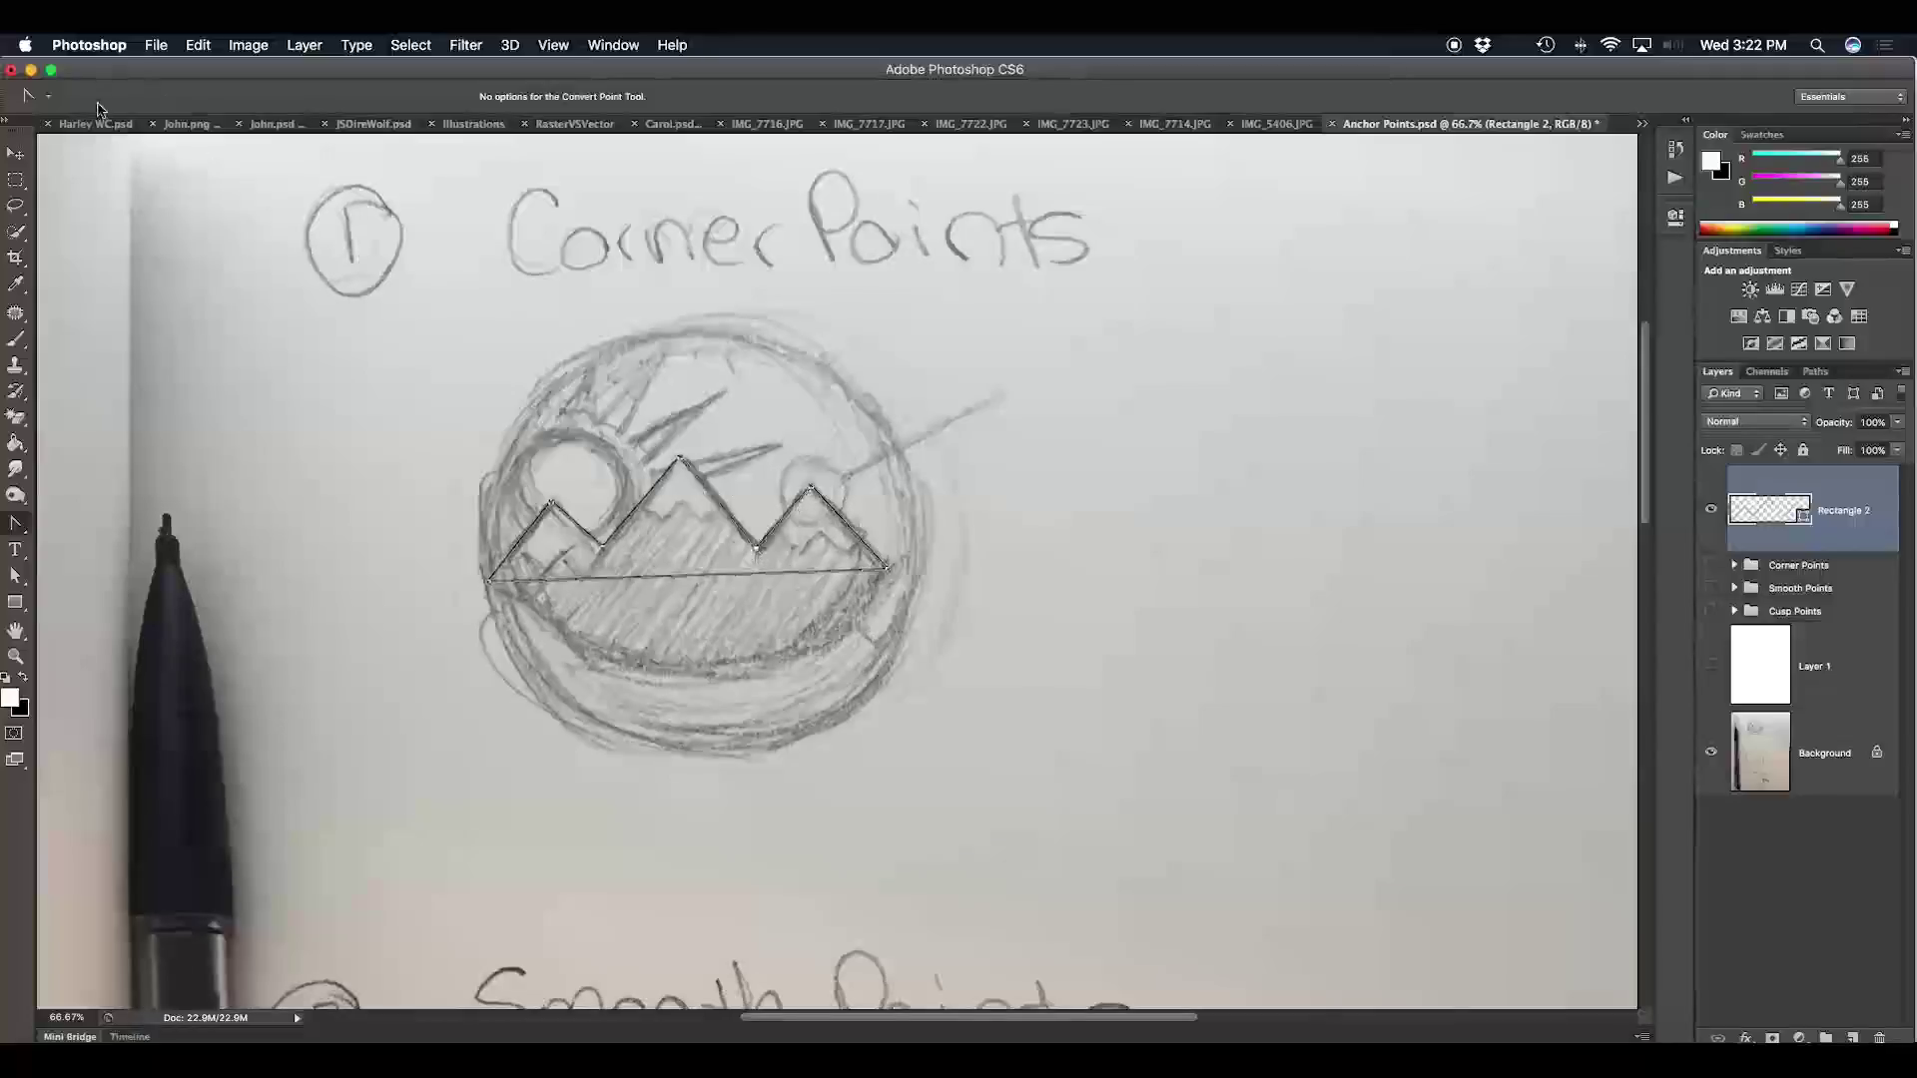
left_click(17, 526)
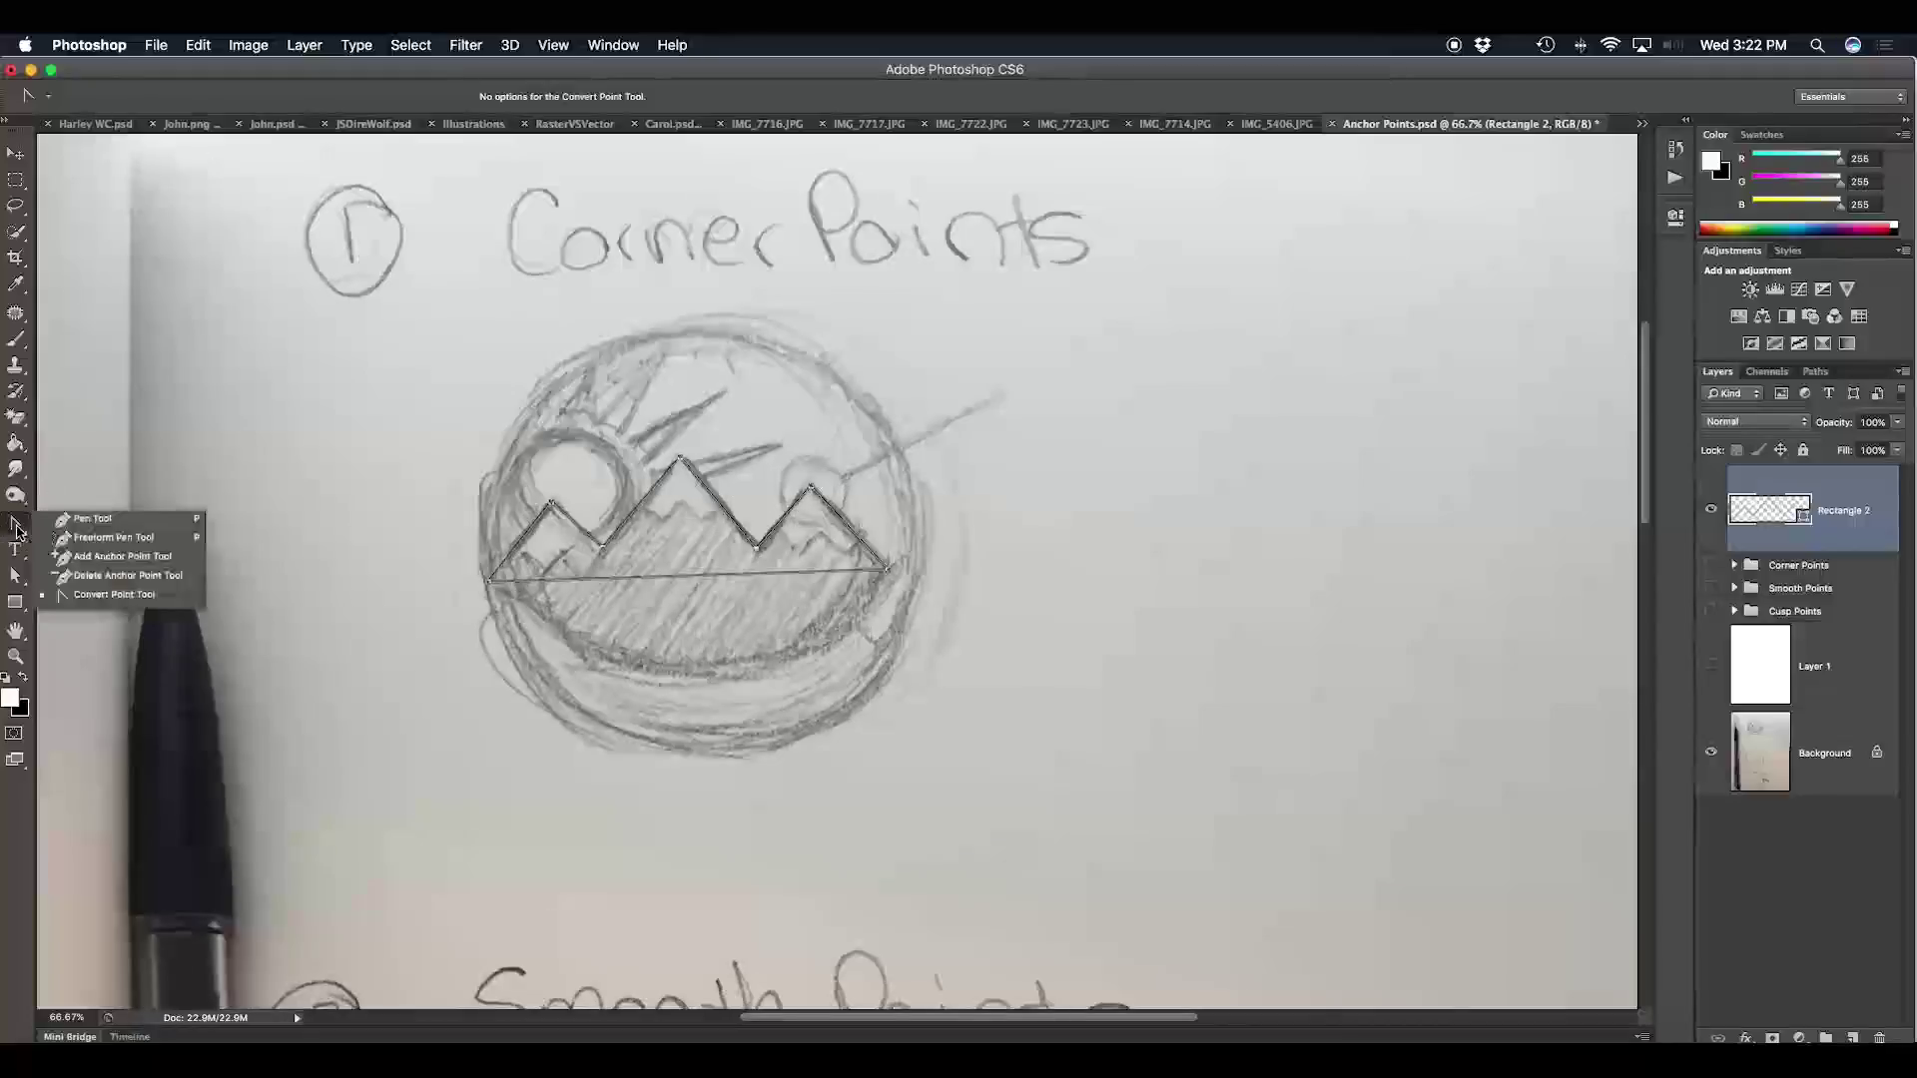
Step: Fill the traced mountain shape with solid light grey and remove its stroke
left_click(93, 518)
left_click(186, 100)
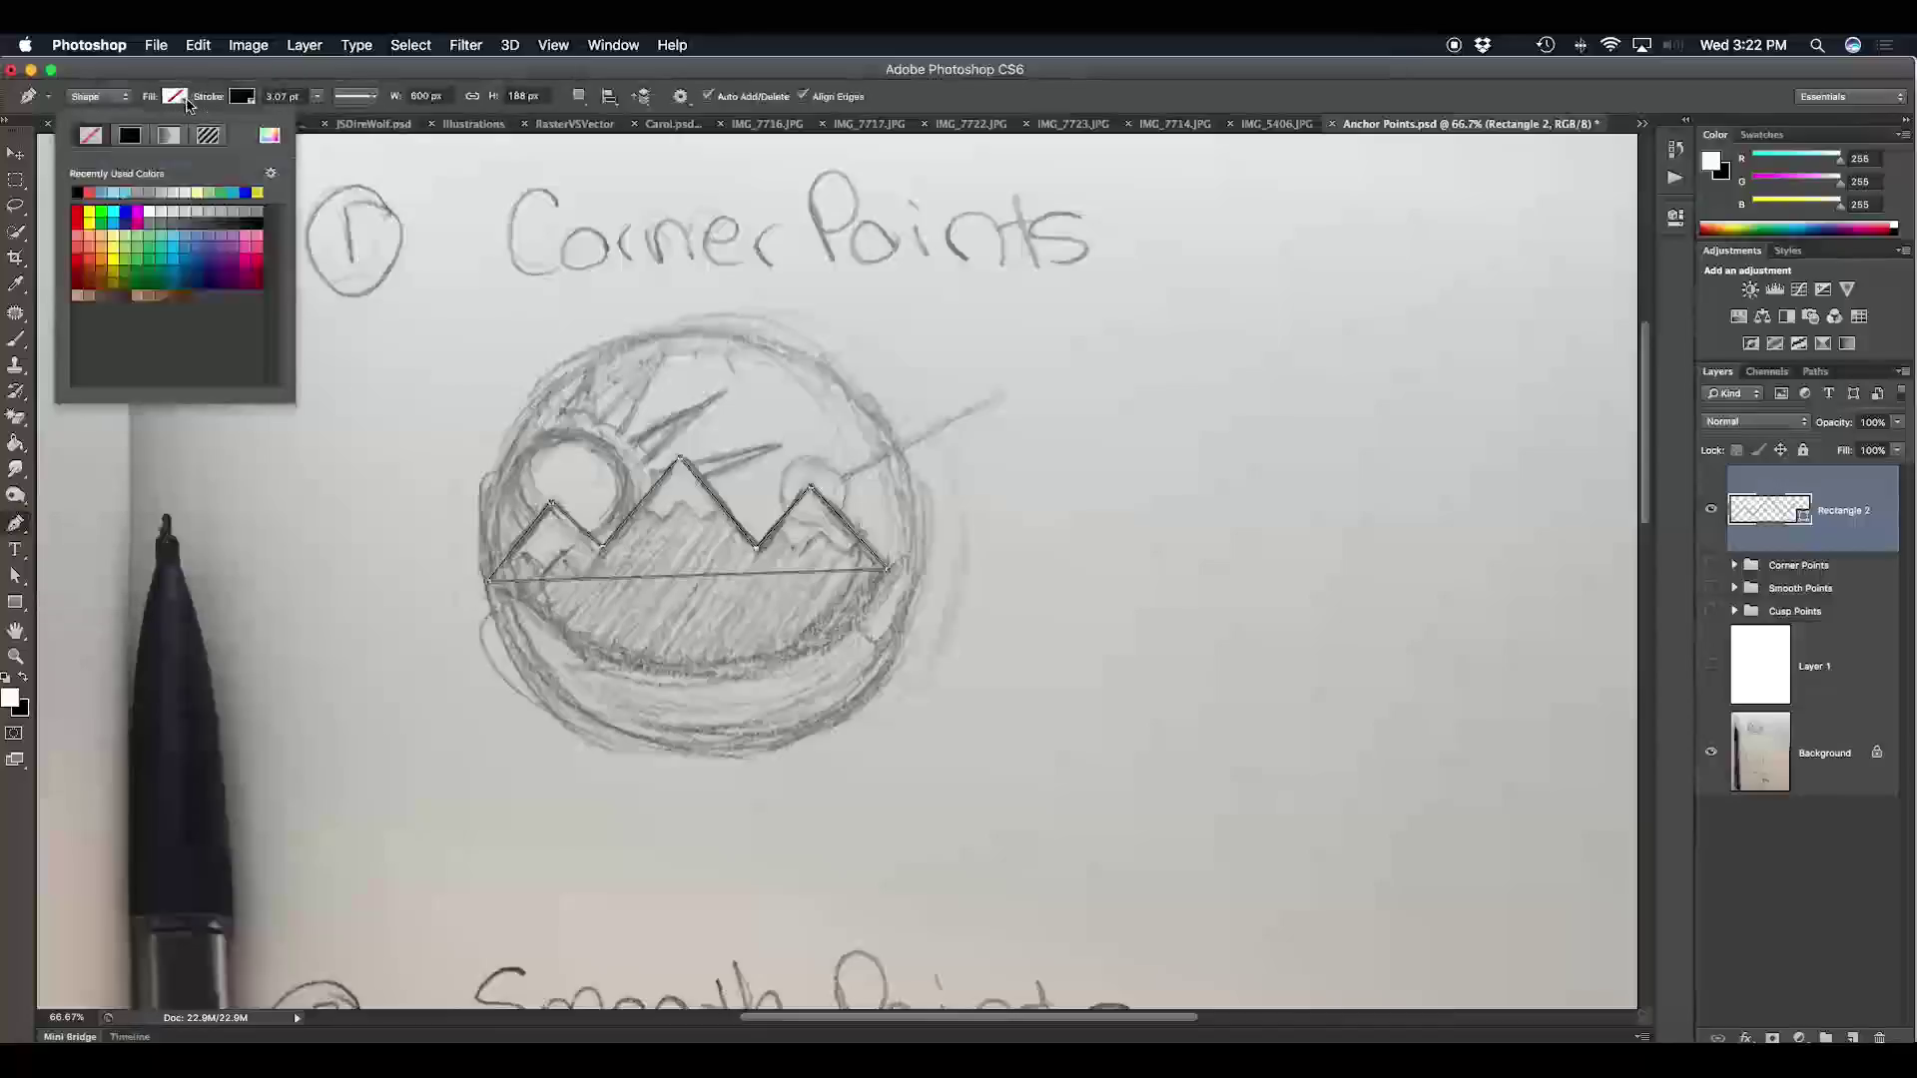
left_click(184, 213)
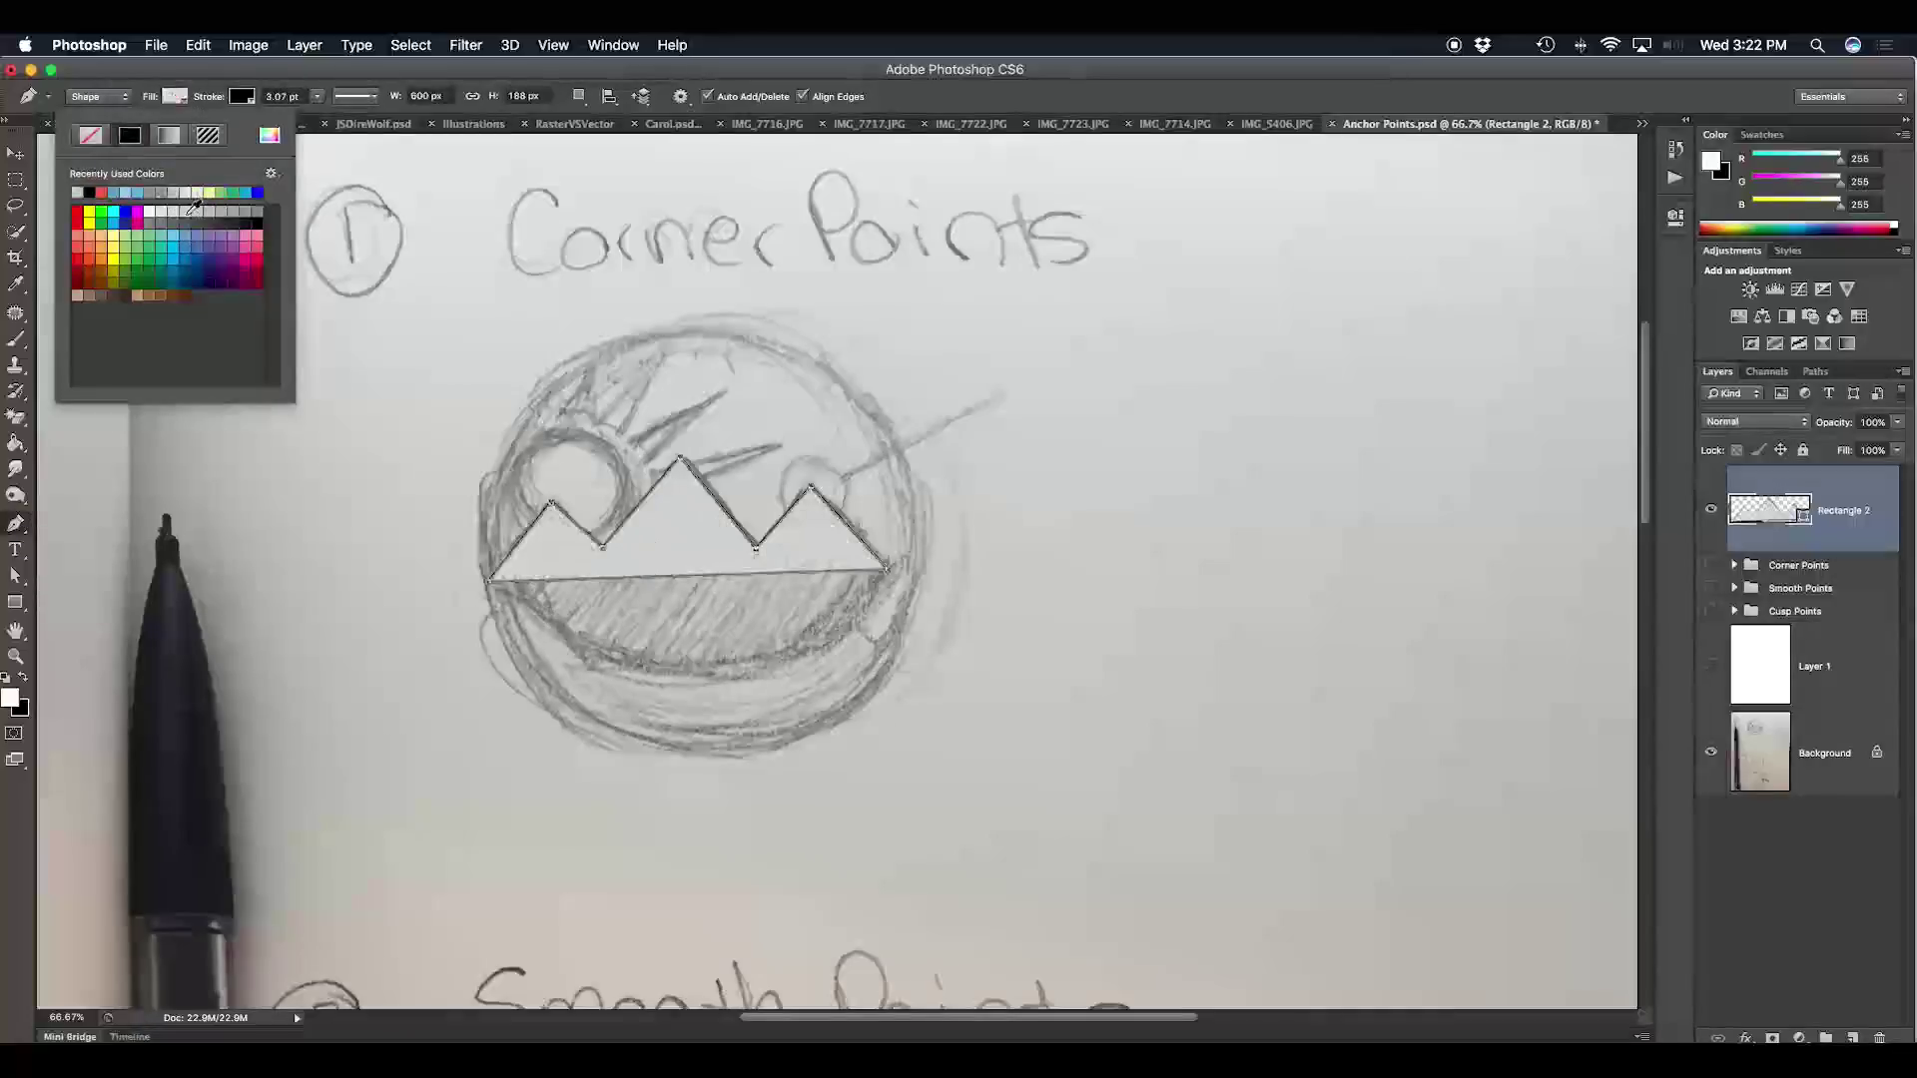
left_click(174, 96)
left_click(242, 96)
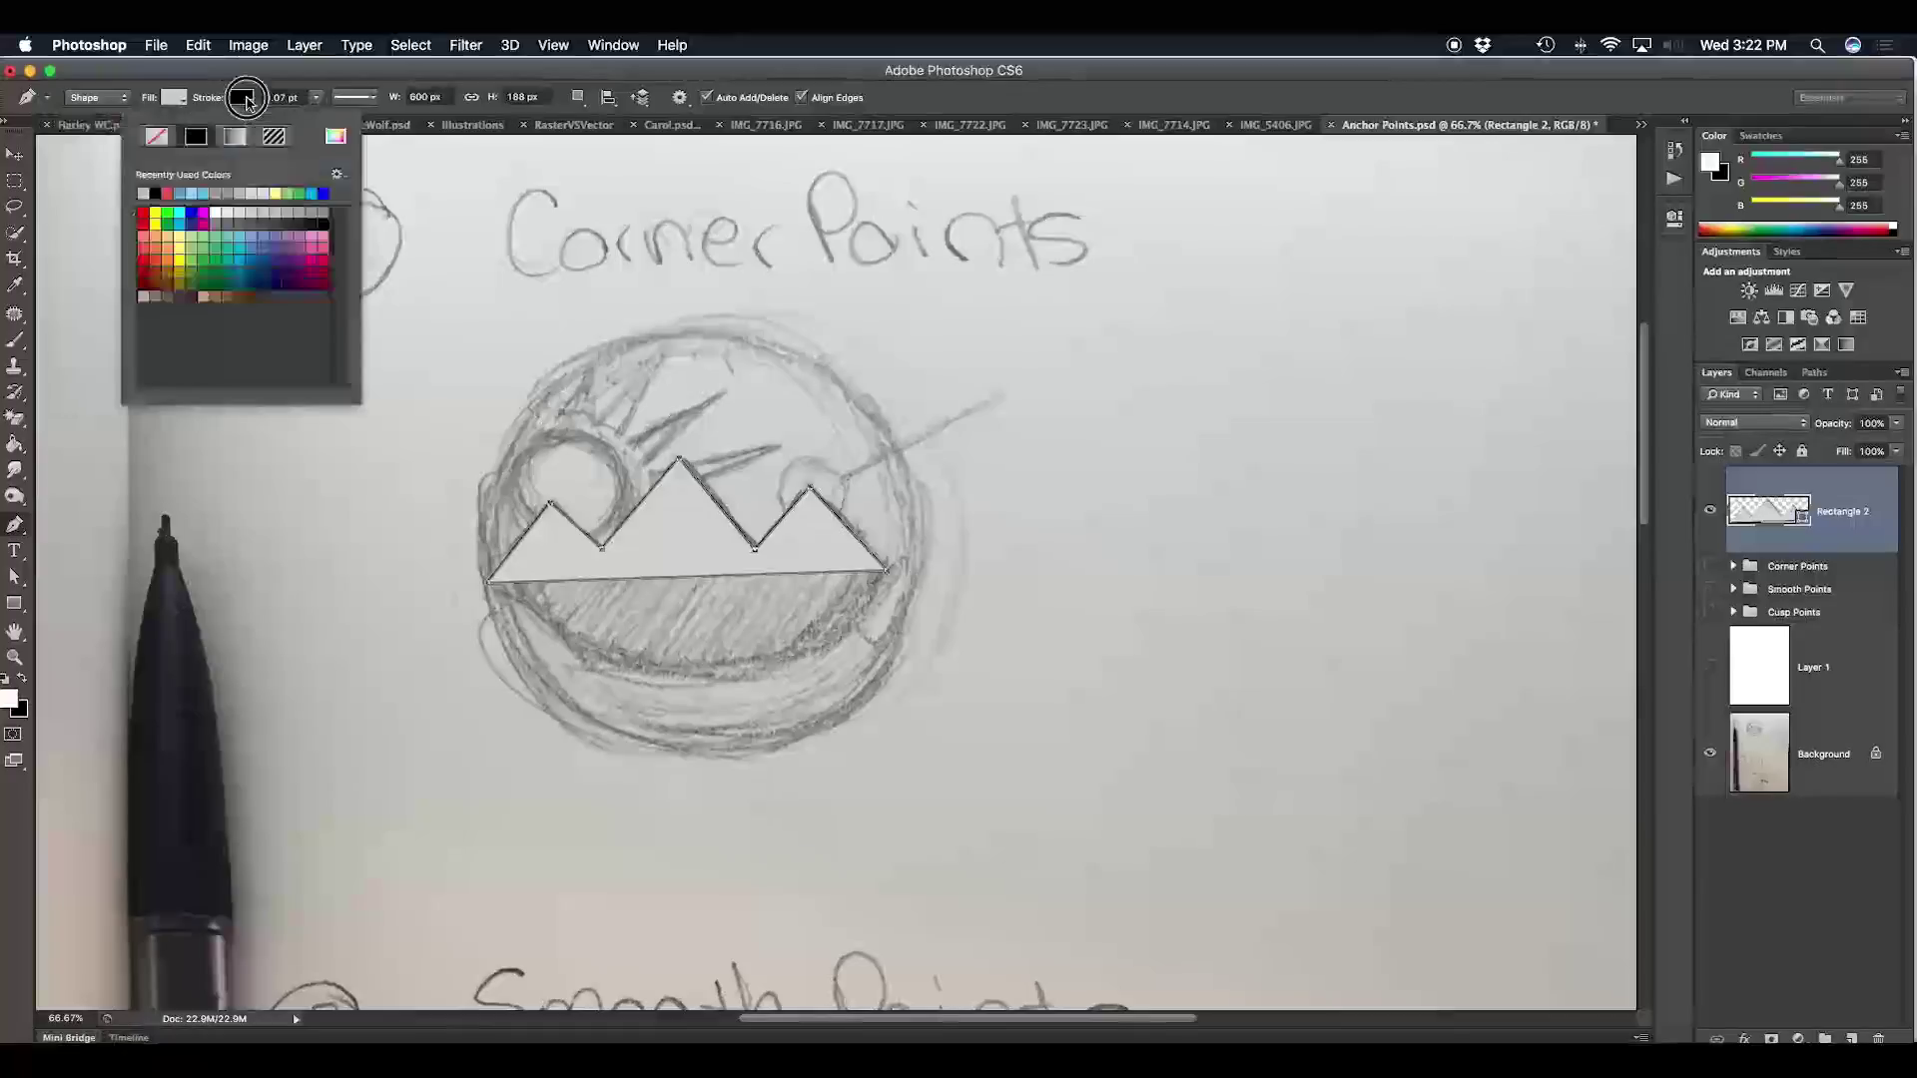
left_click(159, 140)
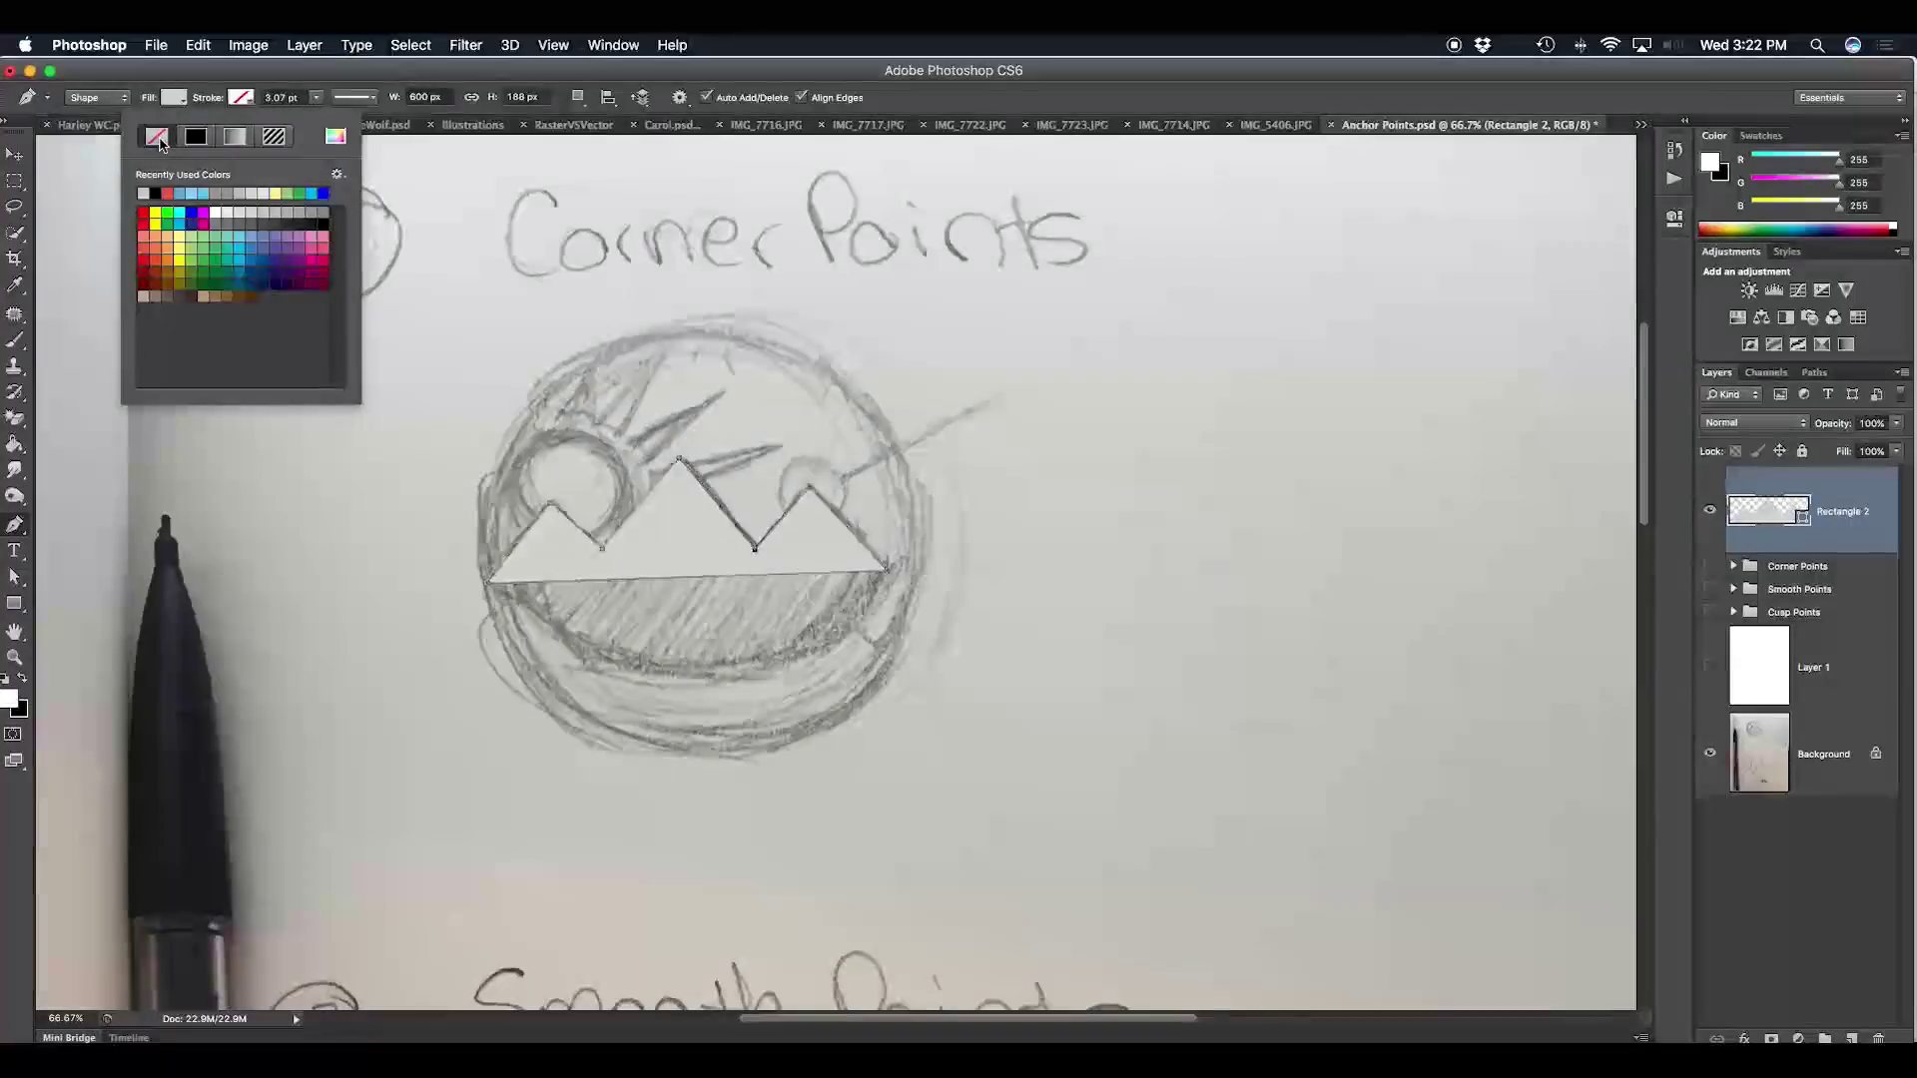
key("Return")
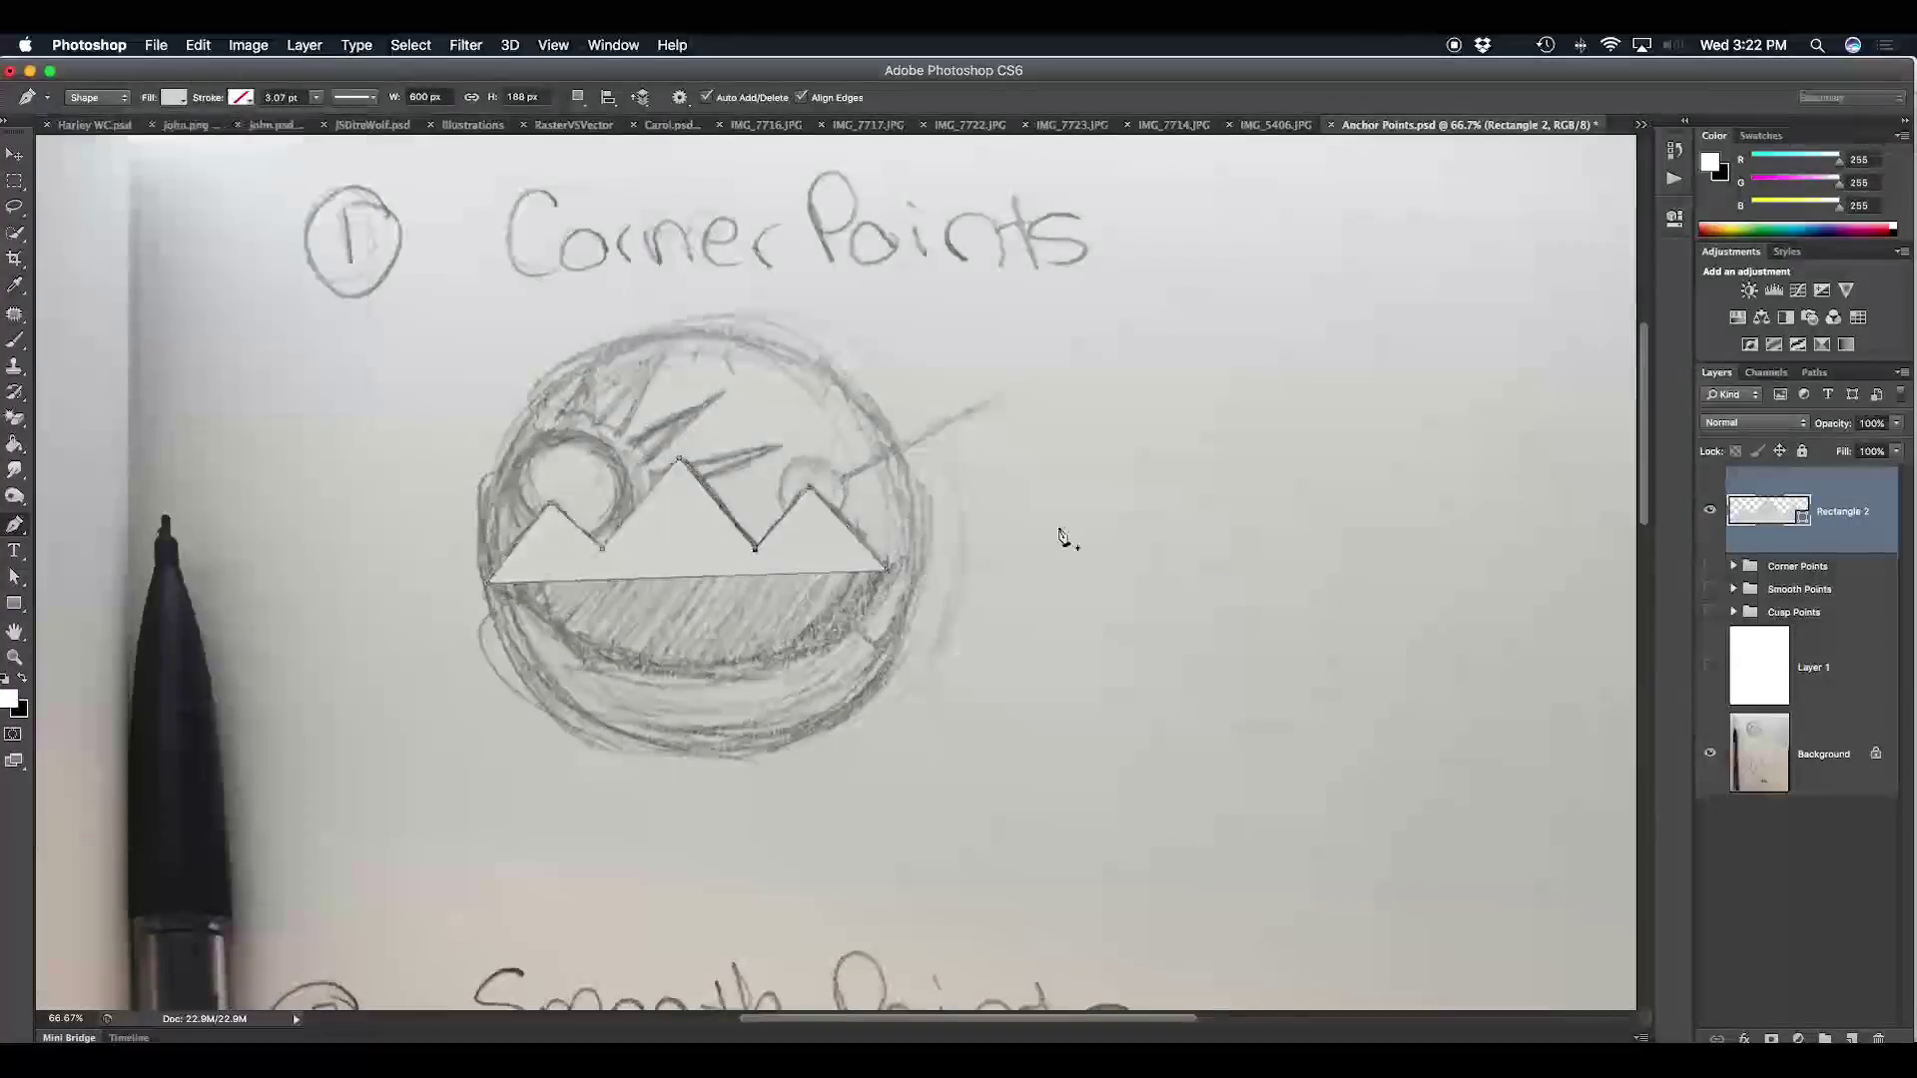
key("v")
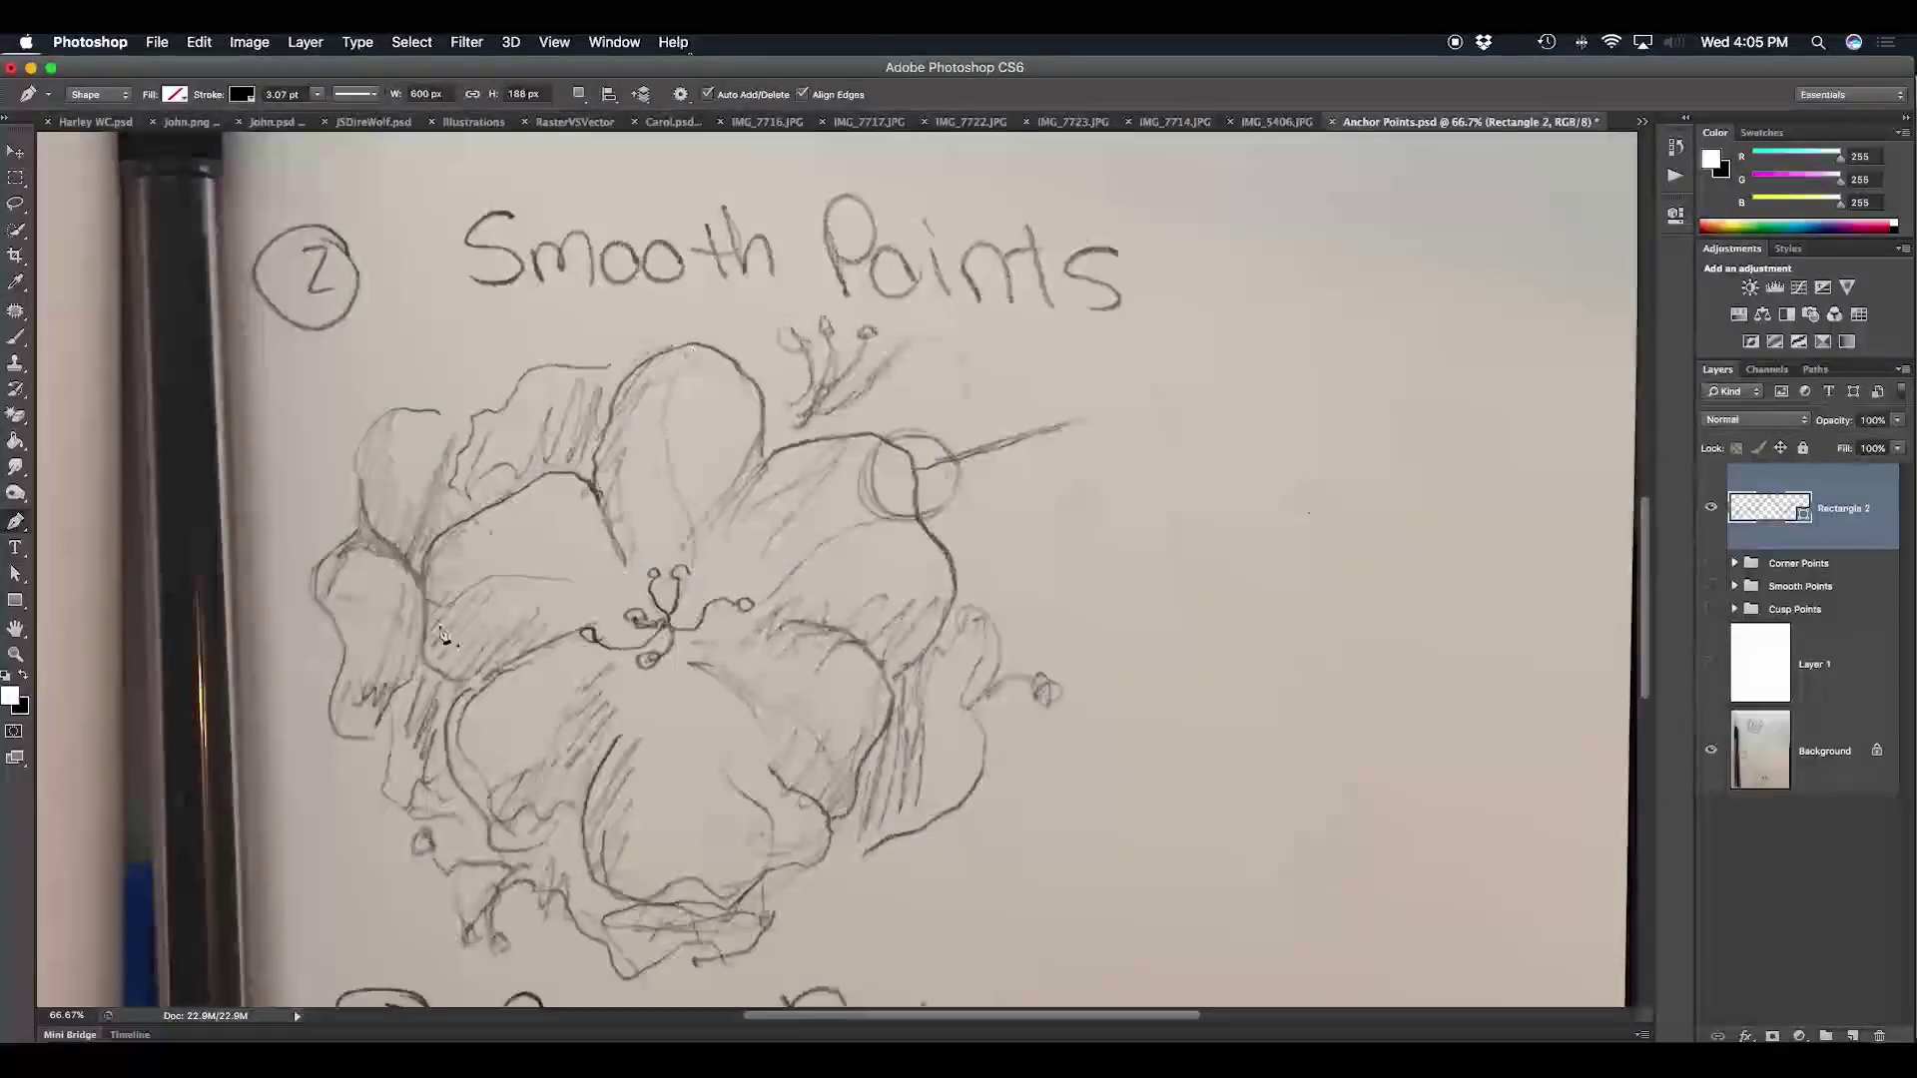
Step: Trace the flower's upper-left petal as a closed Pen tool shape, using smooth points along its curves and starting at the flower's centre
left_click(653, 618)
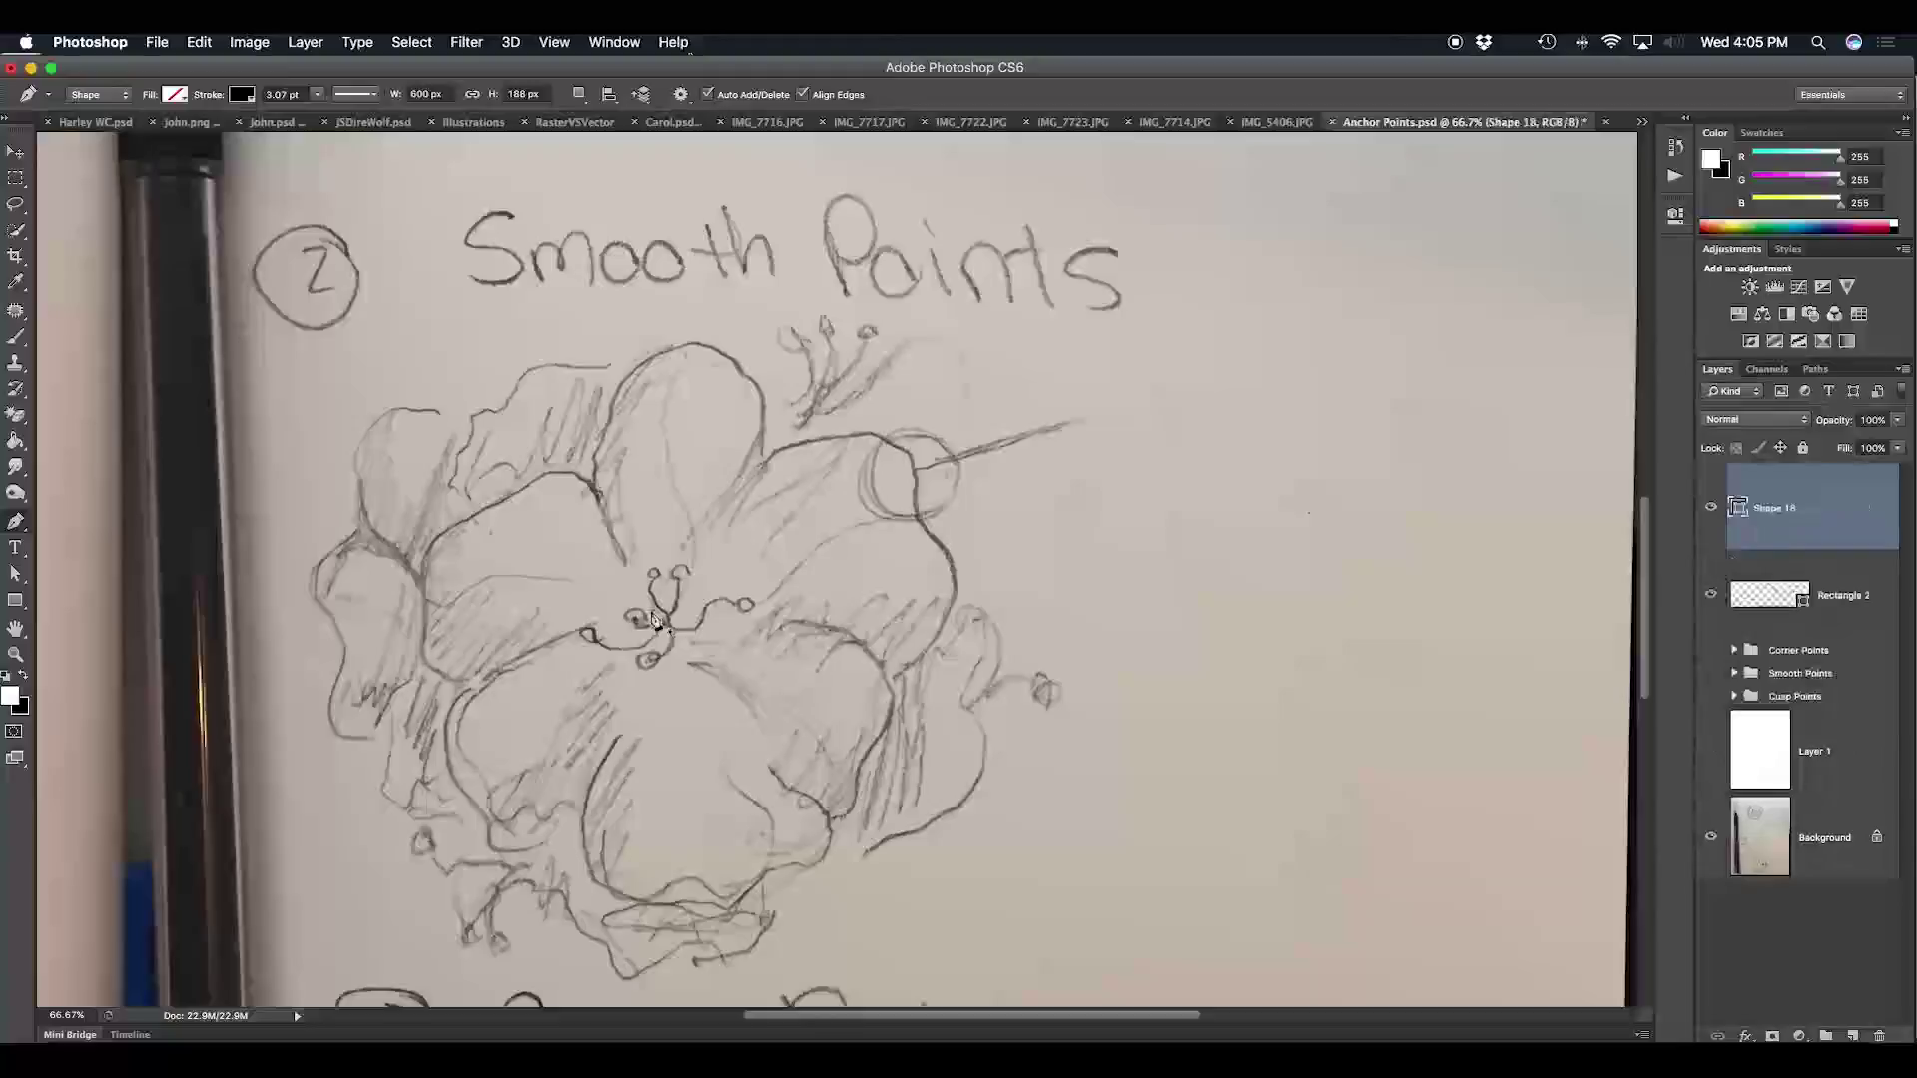
left_click(591, 488)
left_click_drag(591, 488, 561, 477)
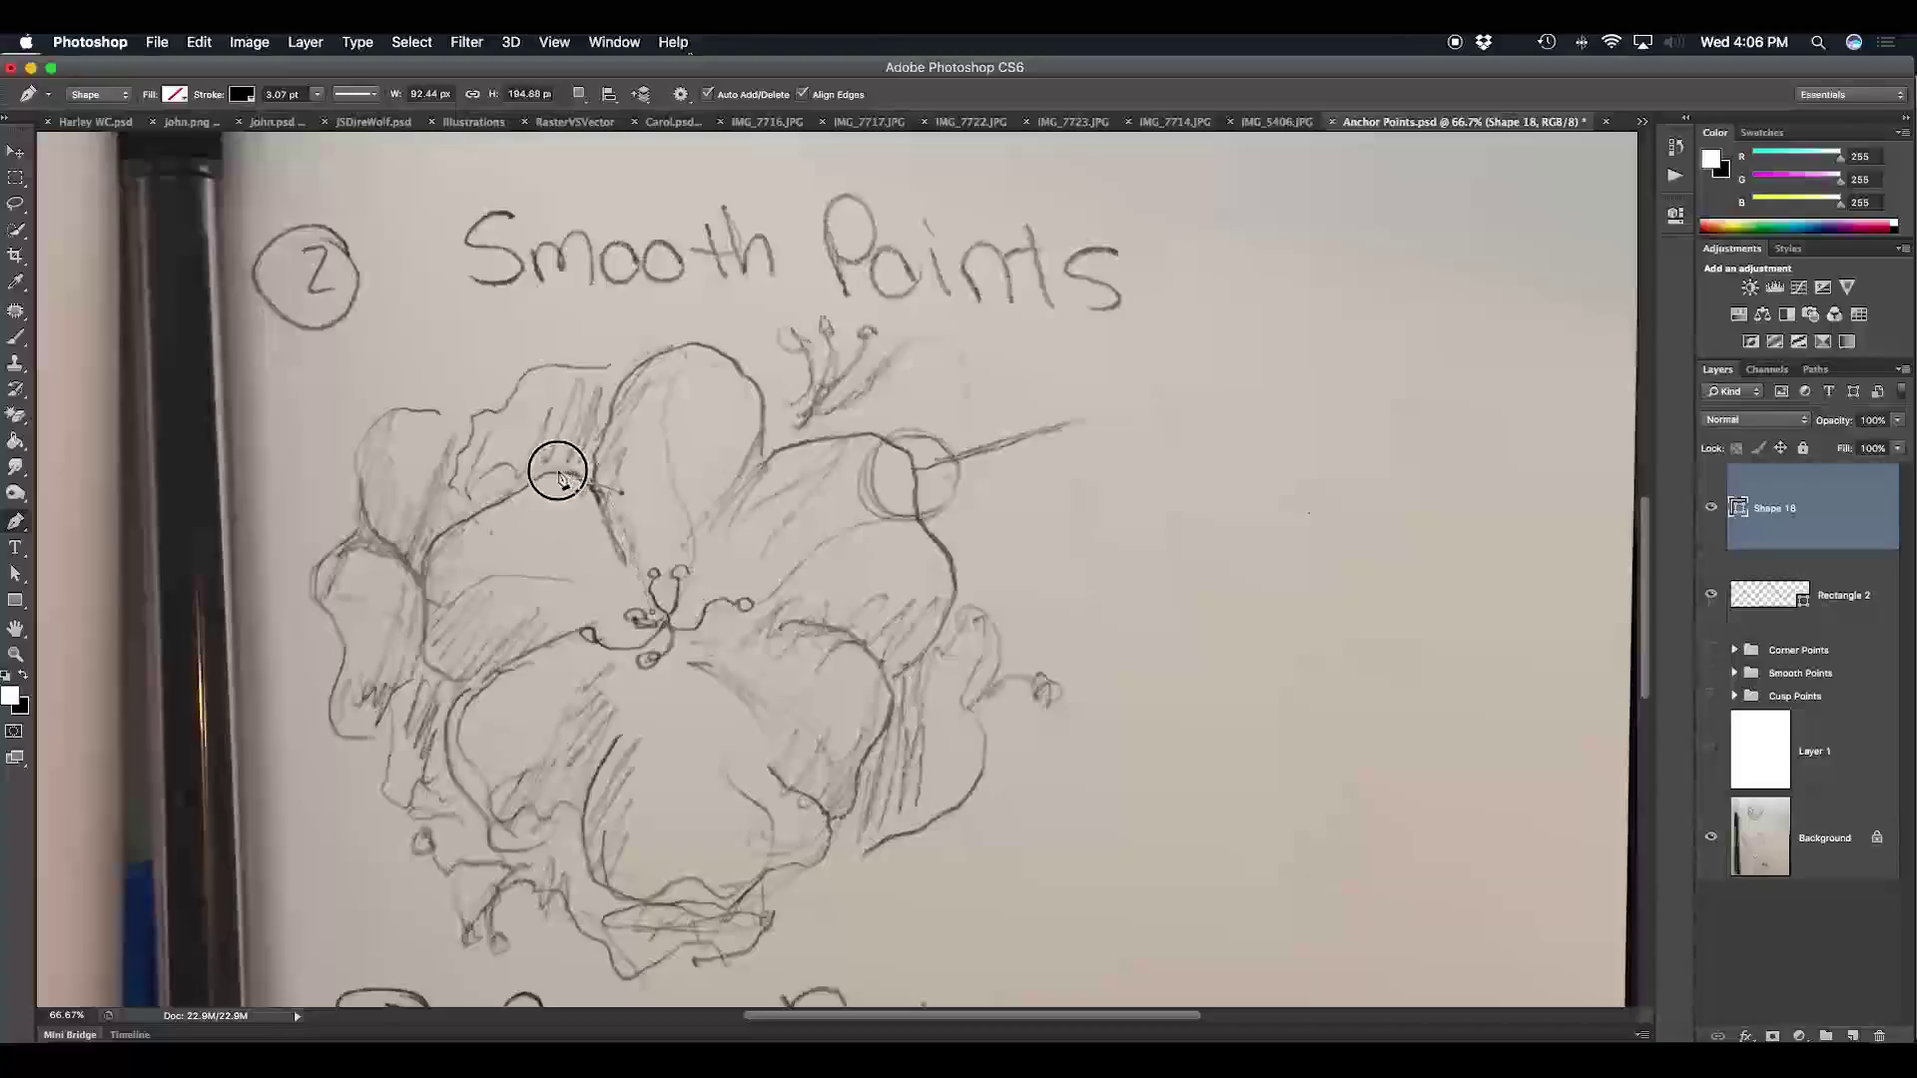
left_click_drag(561, 477, 560, 468)
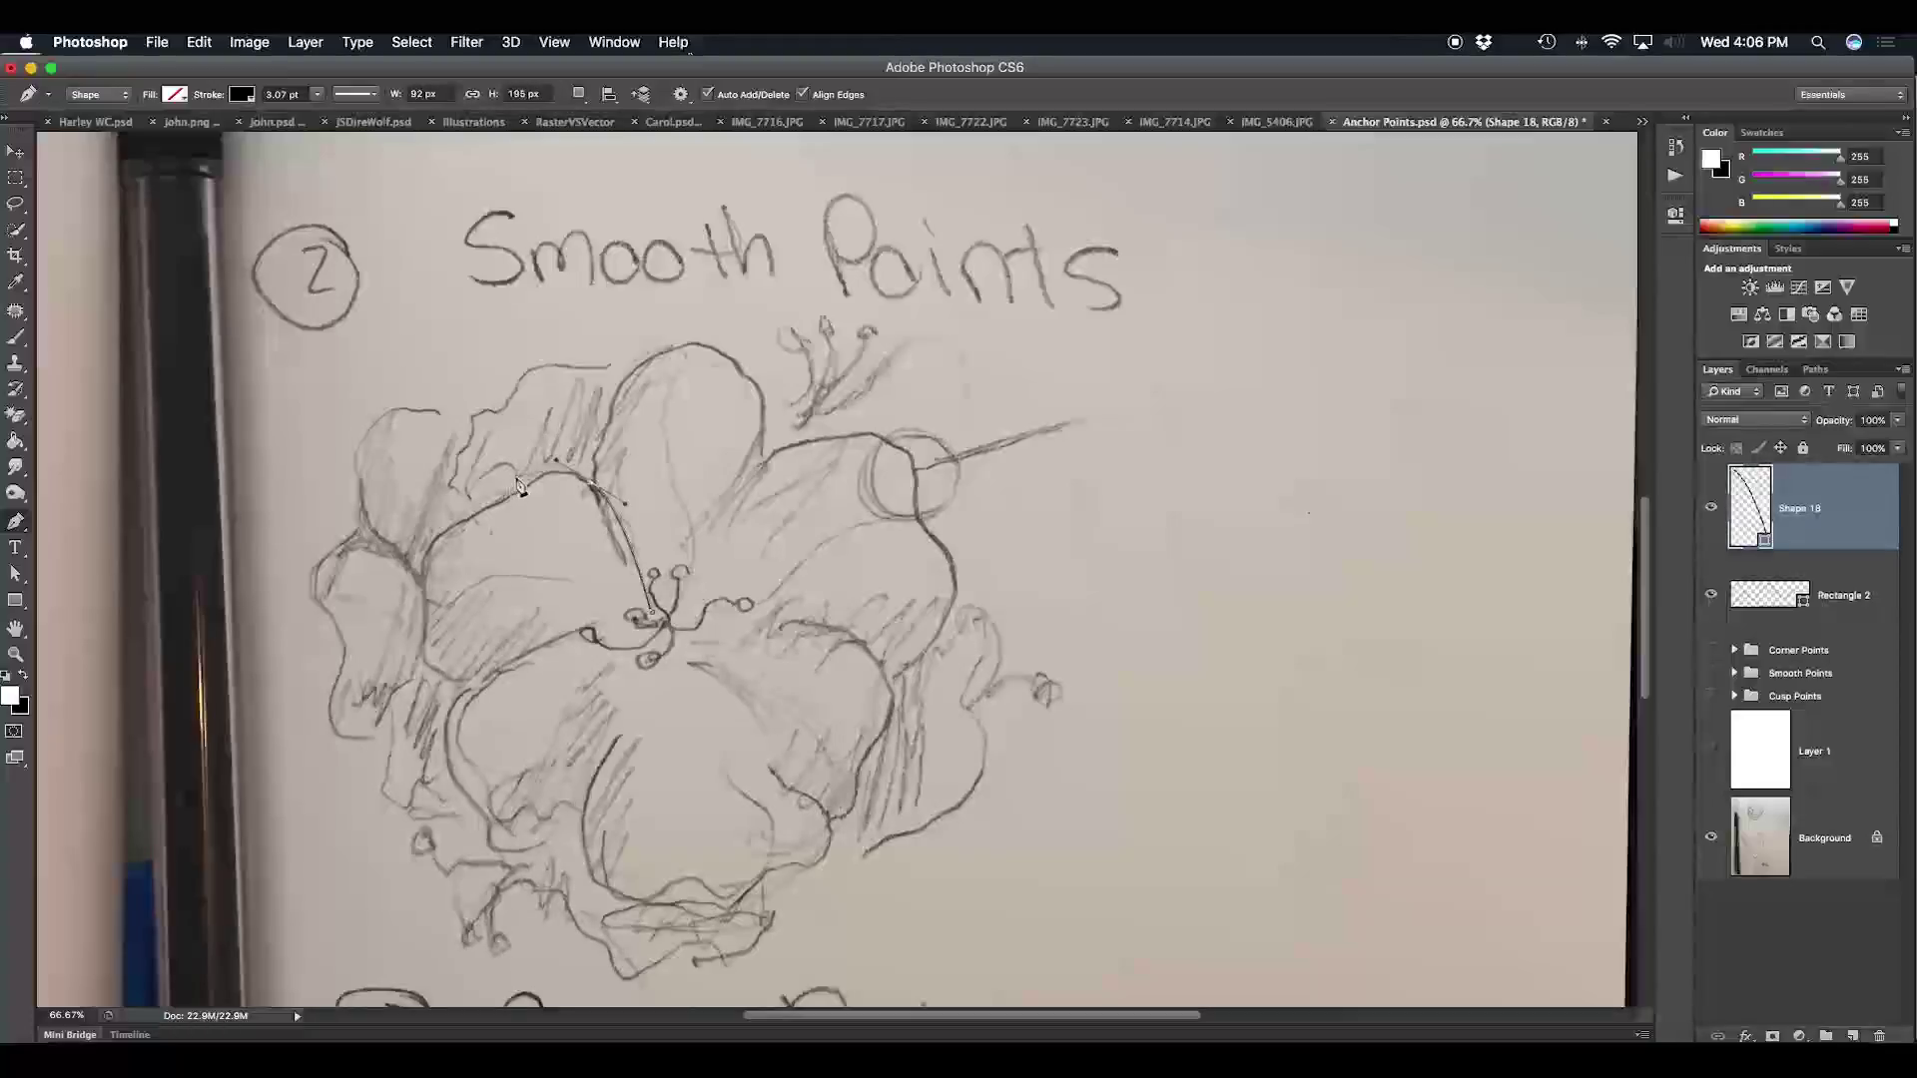
left_click(507, 512)
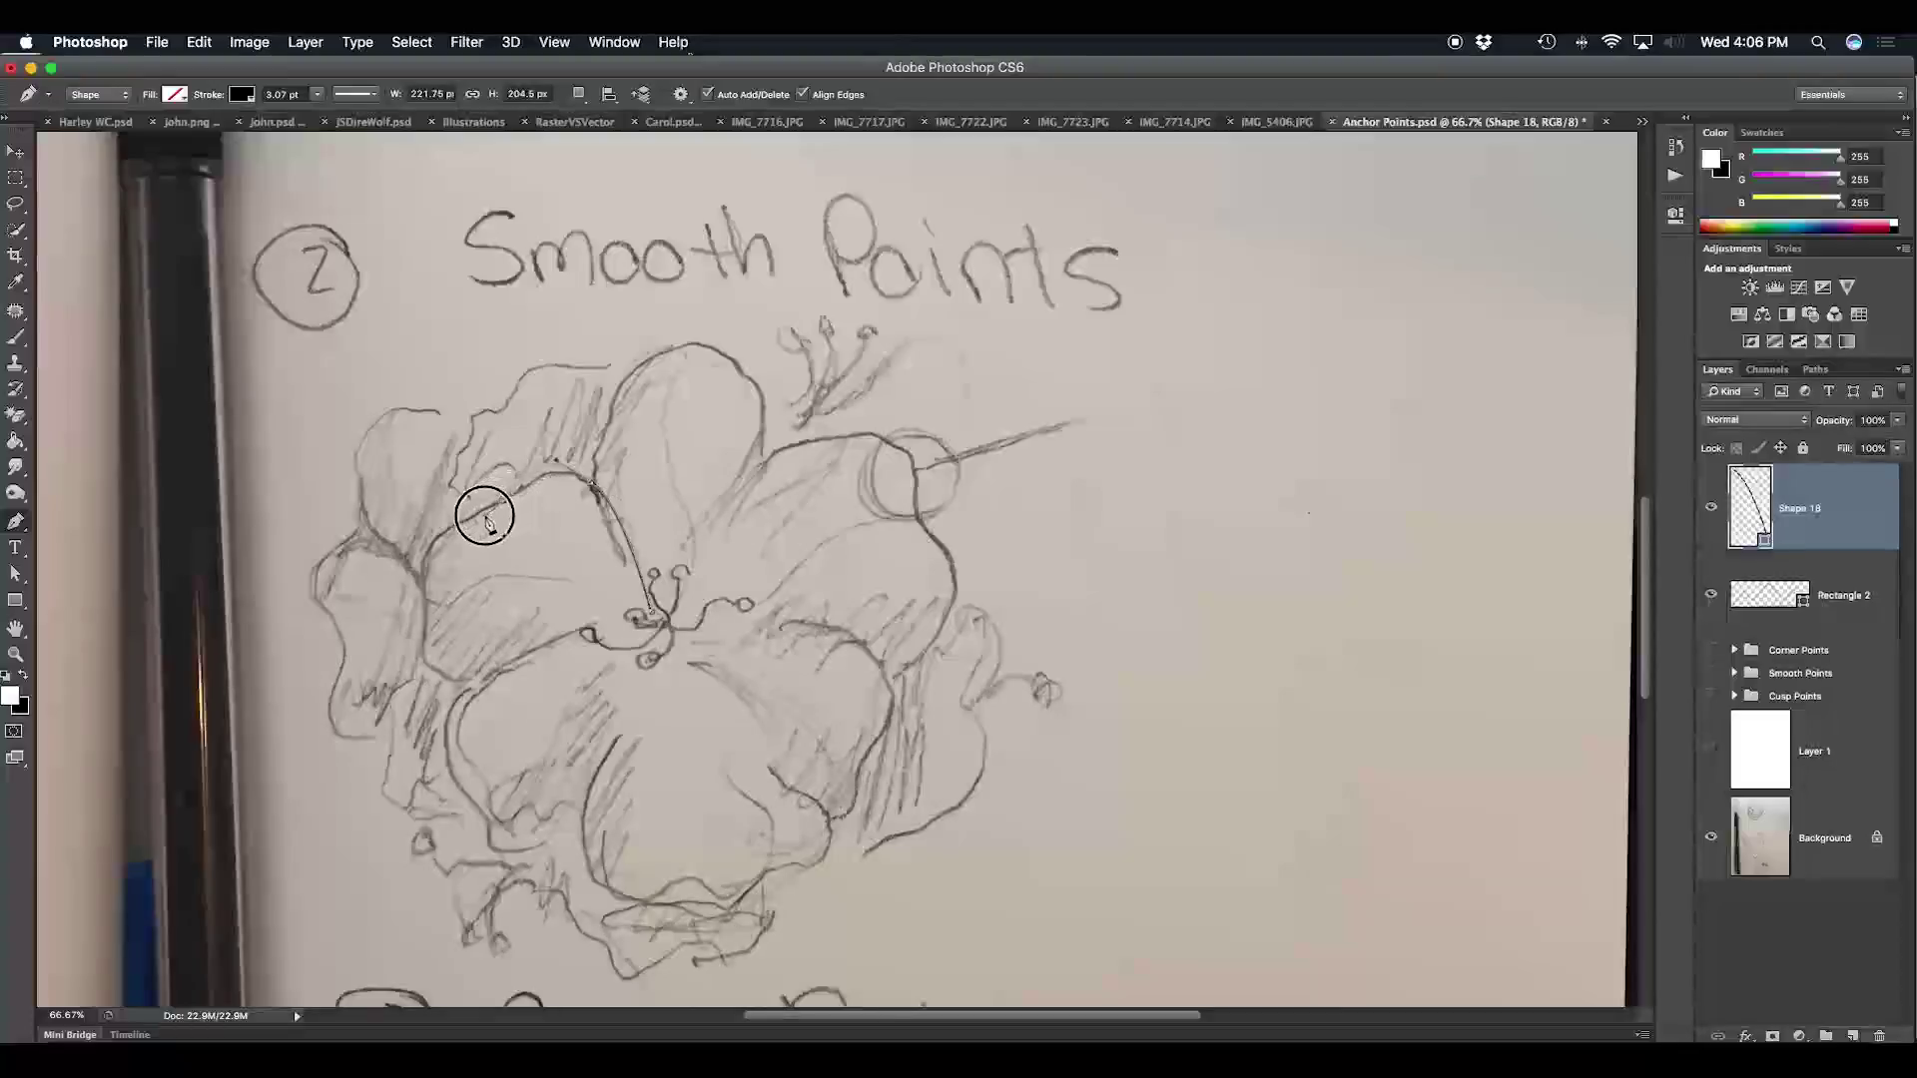
left_click(474, 684)
left_click_drag(651, 615, 692, 625)
left_click(692, 625, "super")
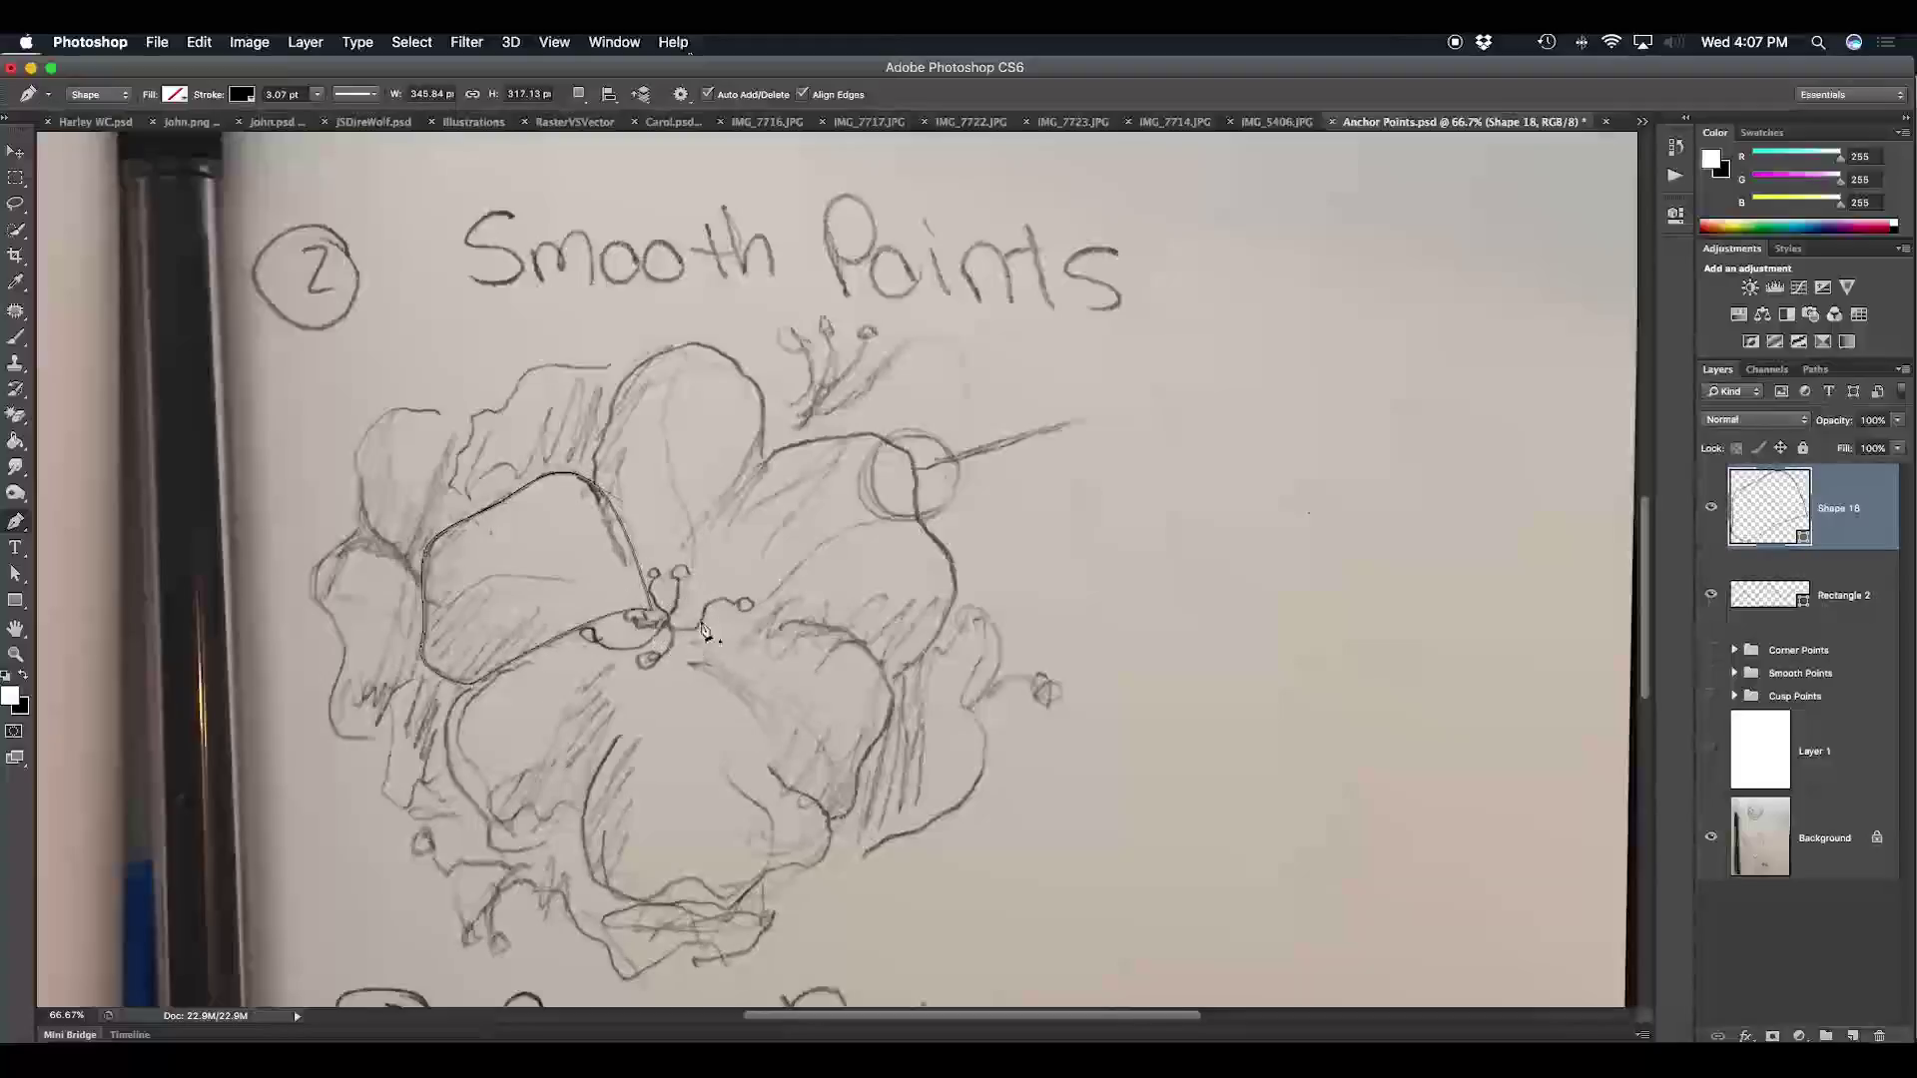
Step: Fill the petal shape with pale yellow and set its stroke to bright yellow
left_click(178, 95)
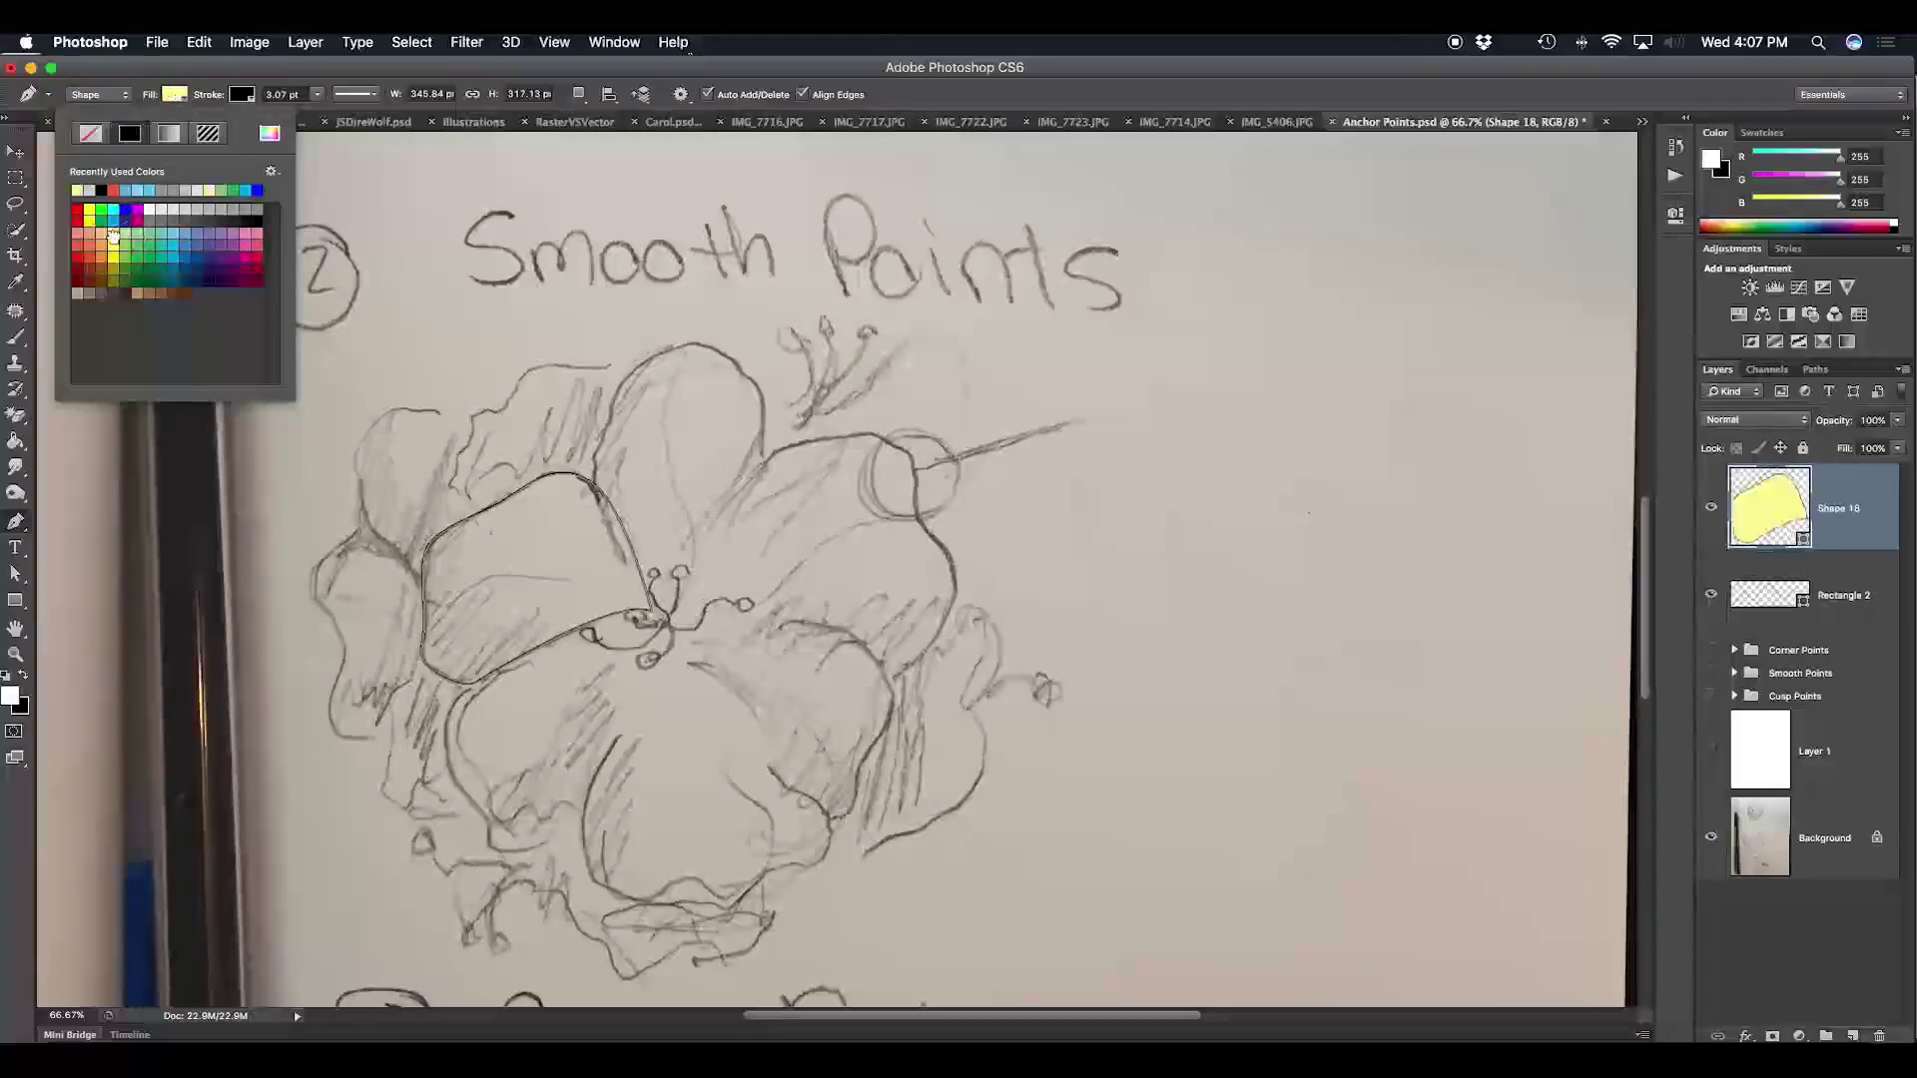
left_click(121, 227)
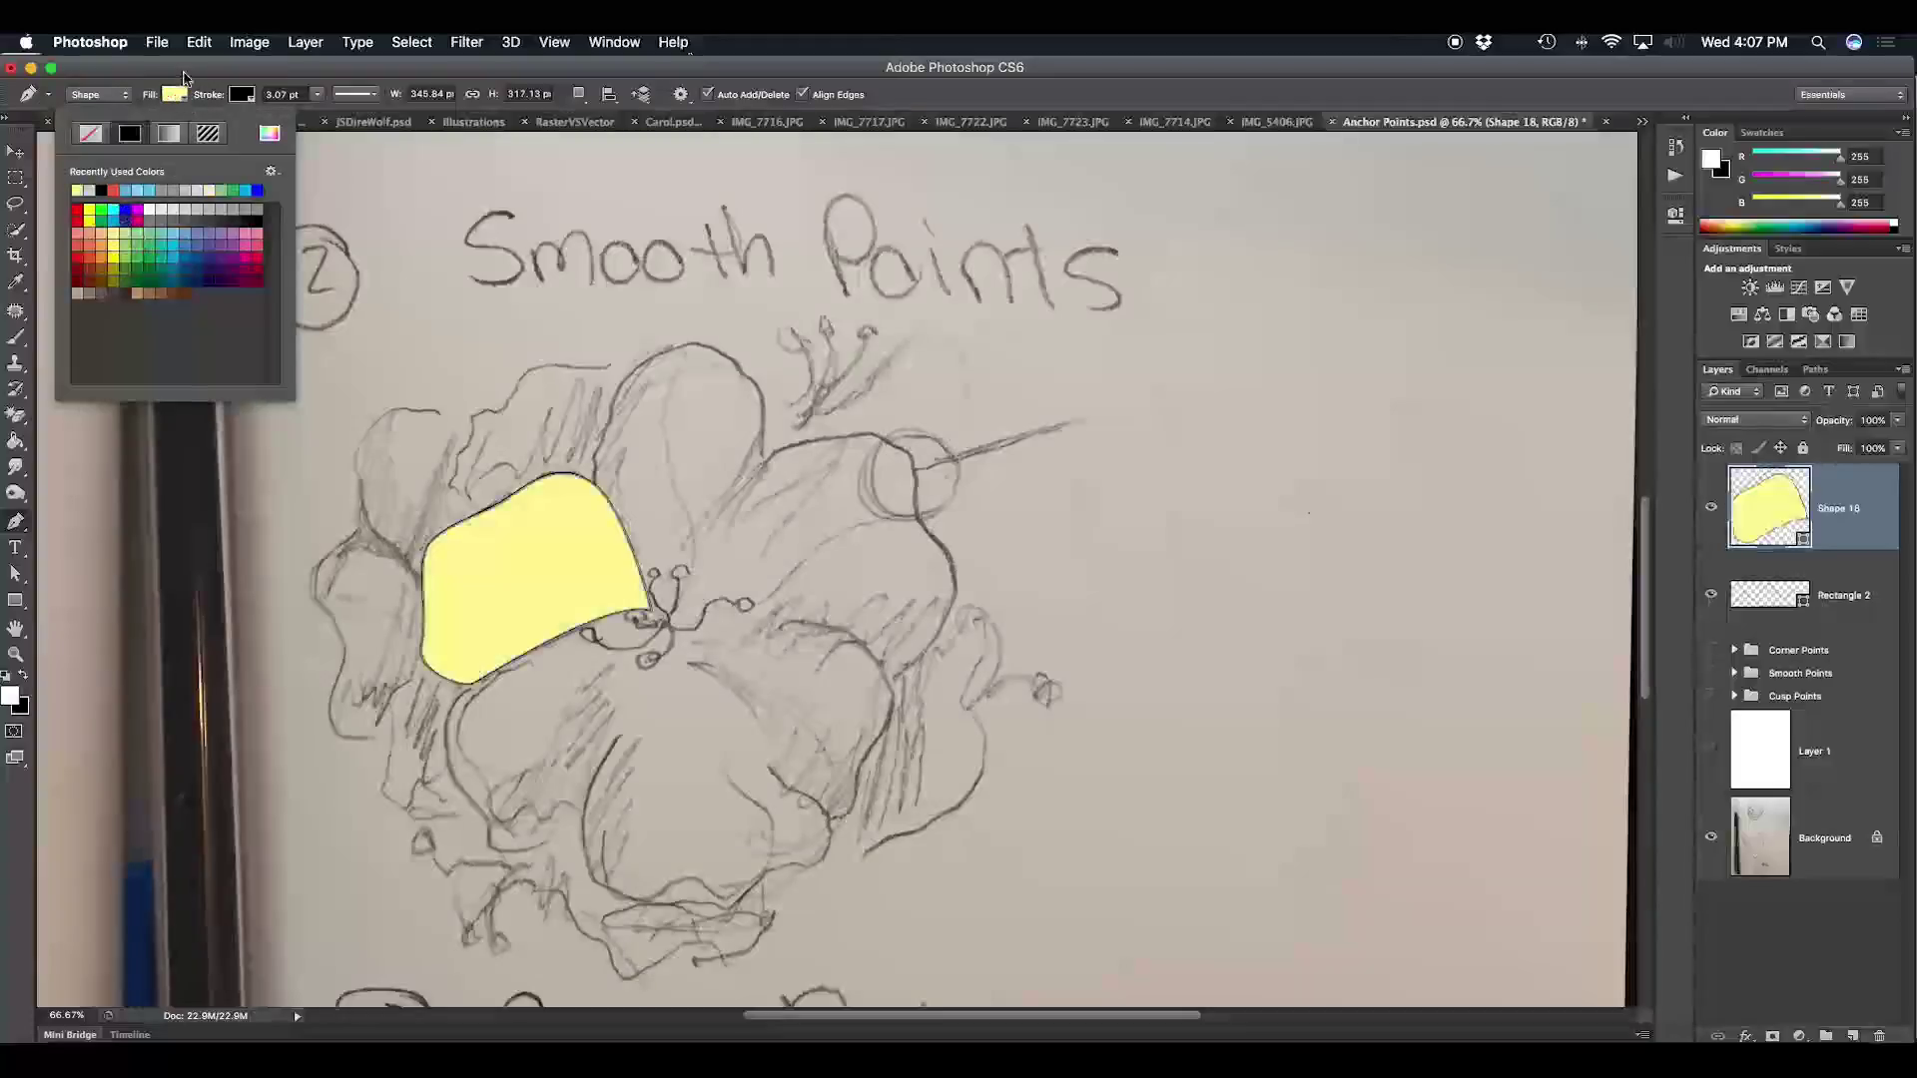
left_click(246, 95)
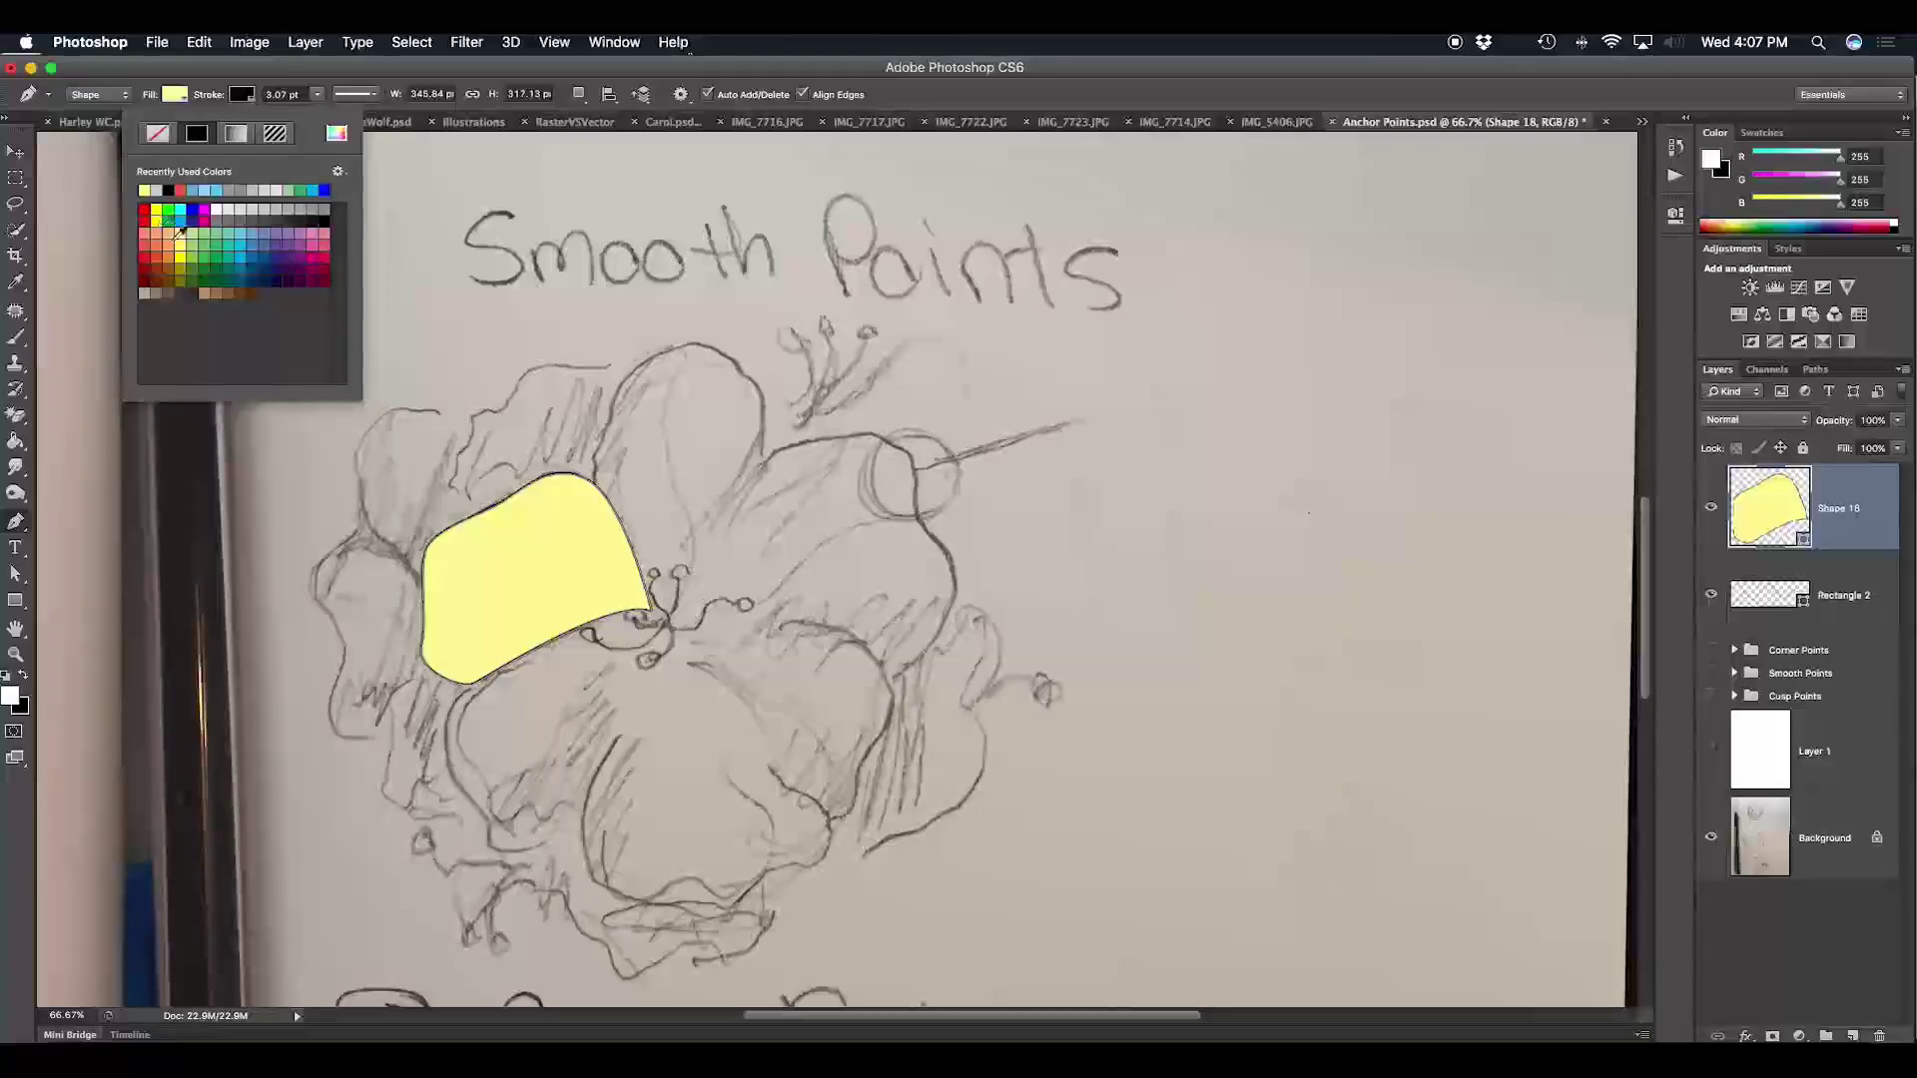
left_click(186, 252)
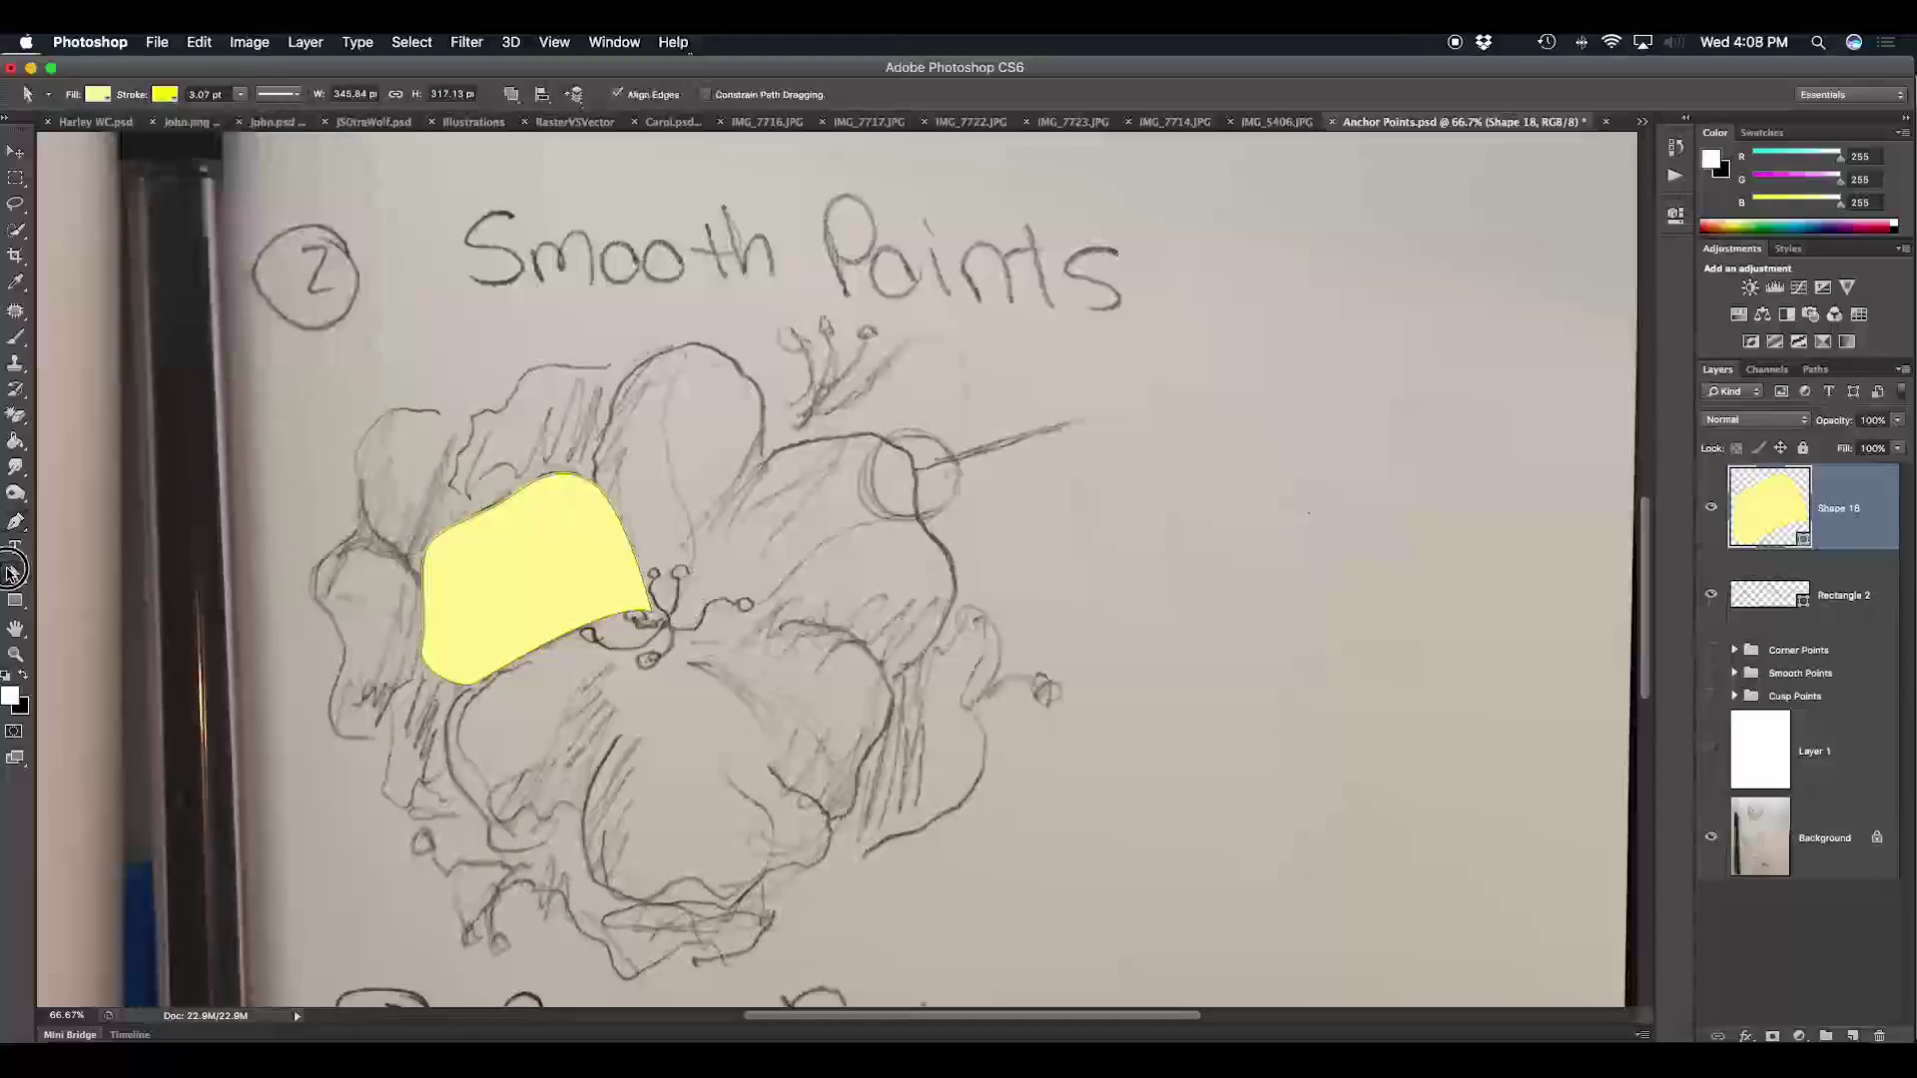
Step: Select the petal's upper-left anchor point with Direct Selection and nudge its lower handle outward towards the sketched edge
left_click_drag(15, 574, 183, 595)
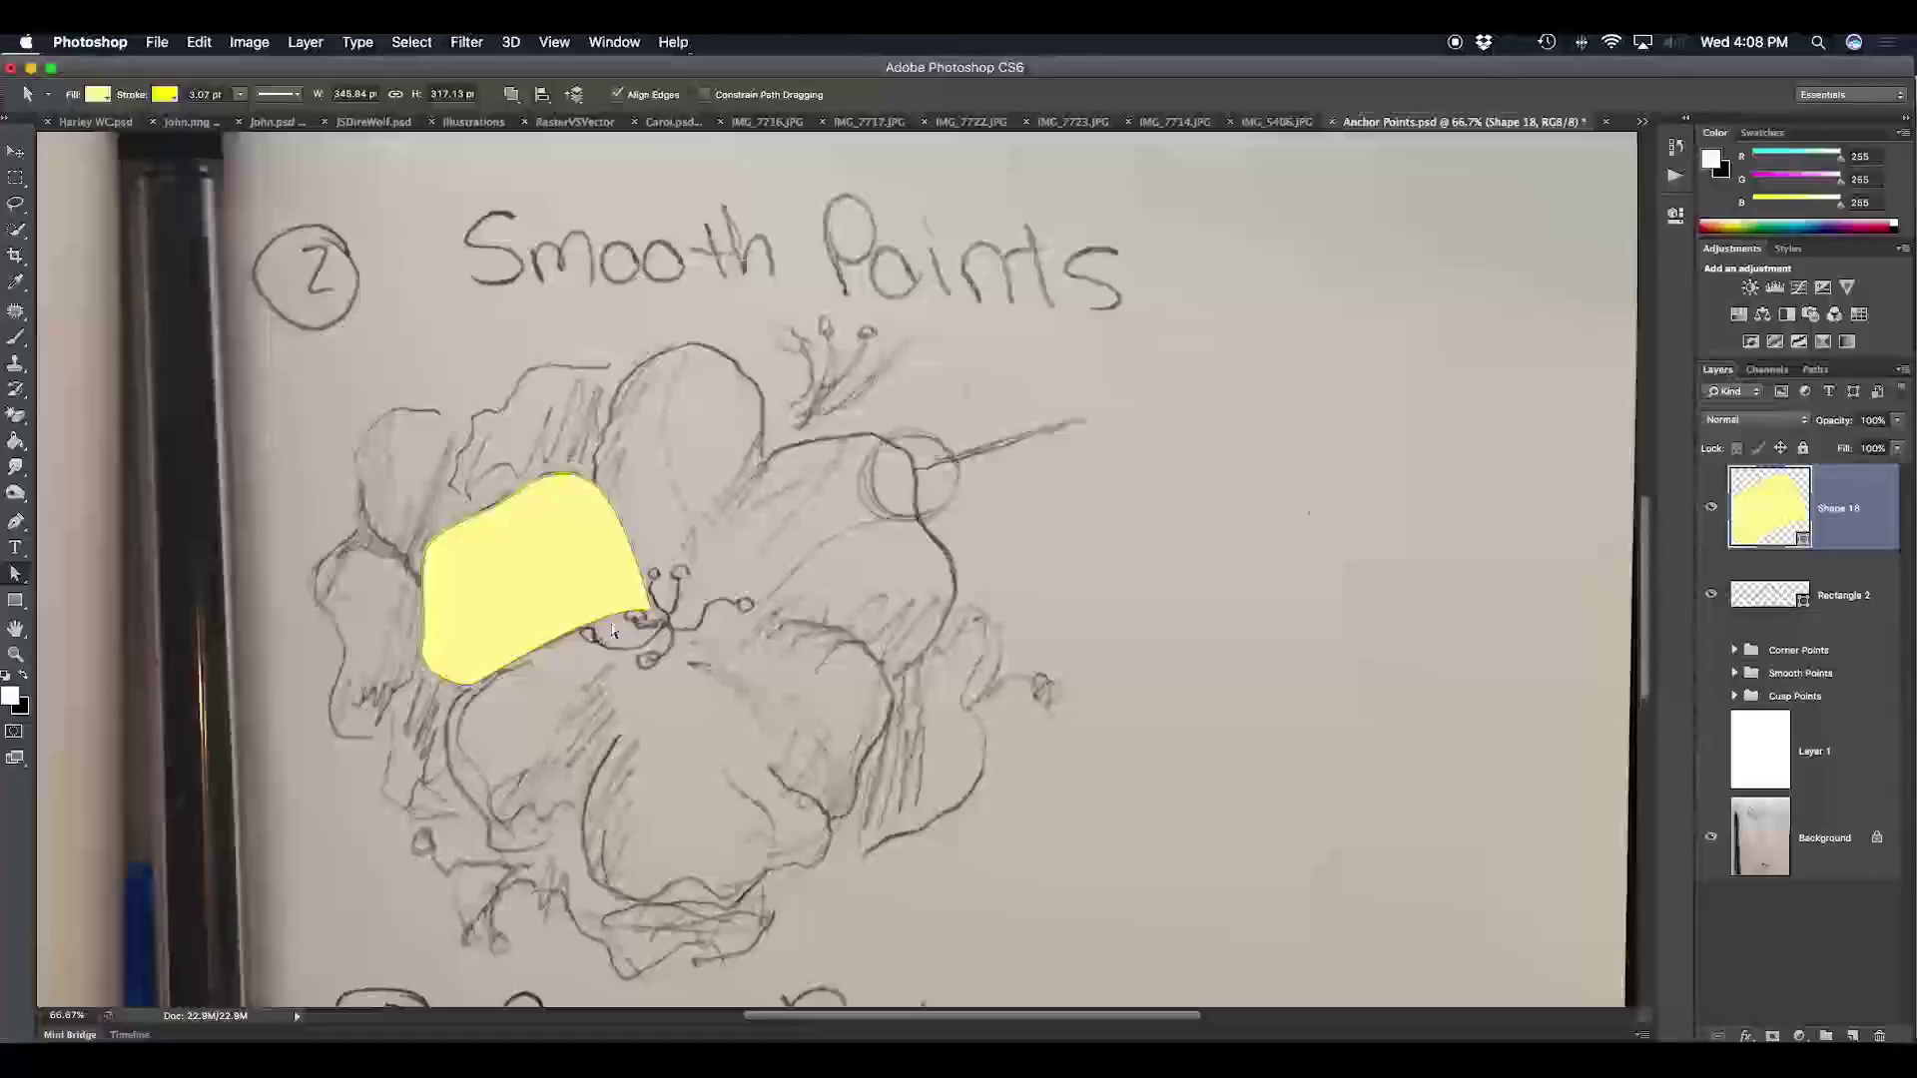
scroll(609, 621, "up", 3)
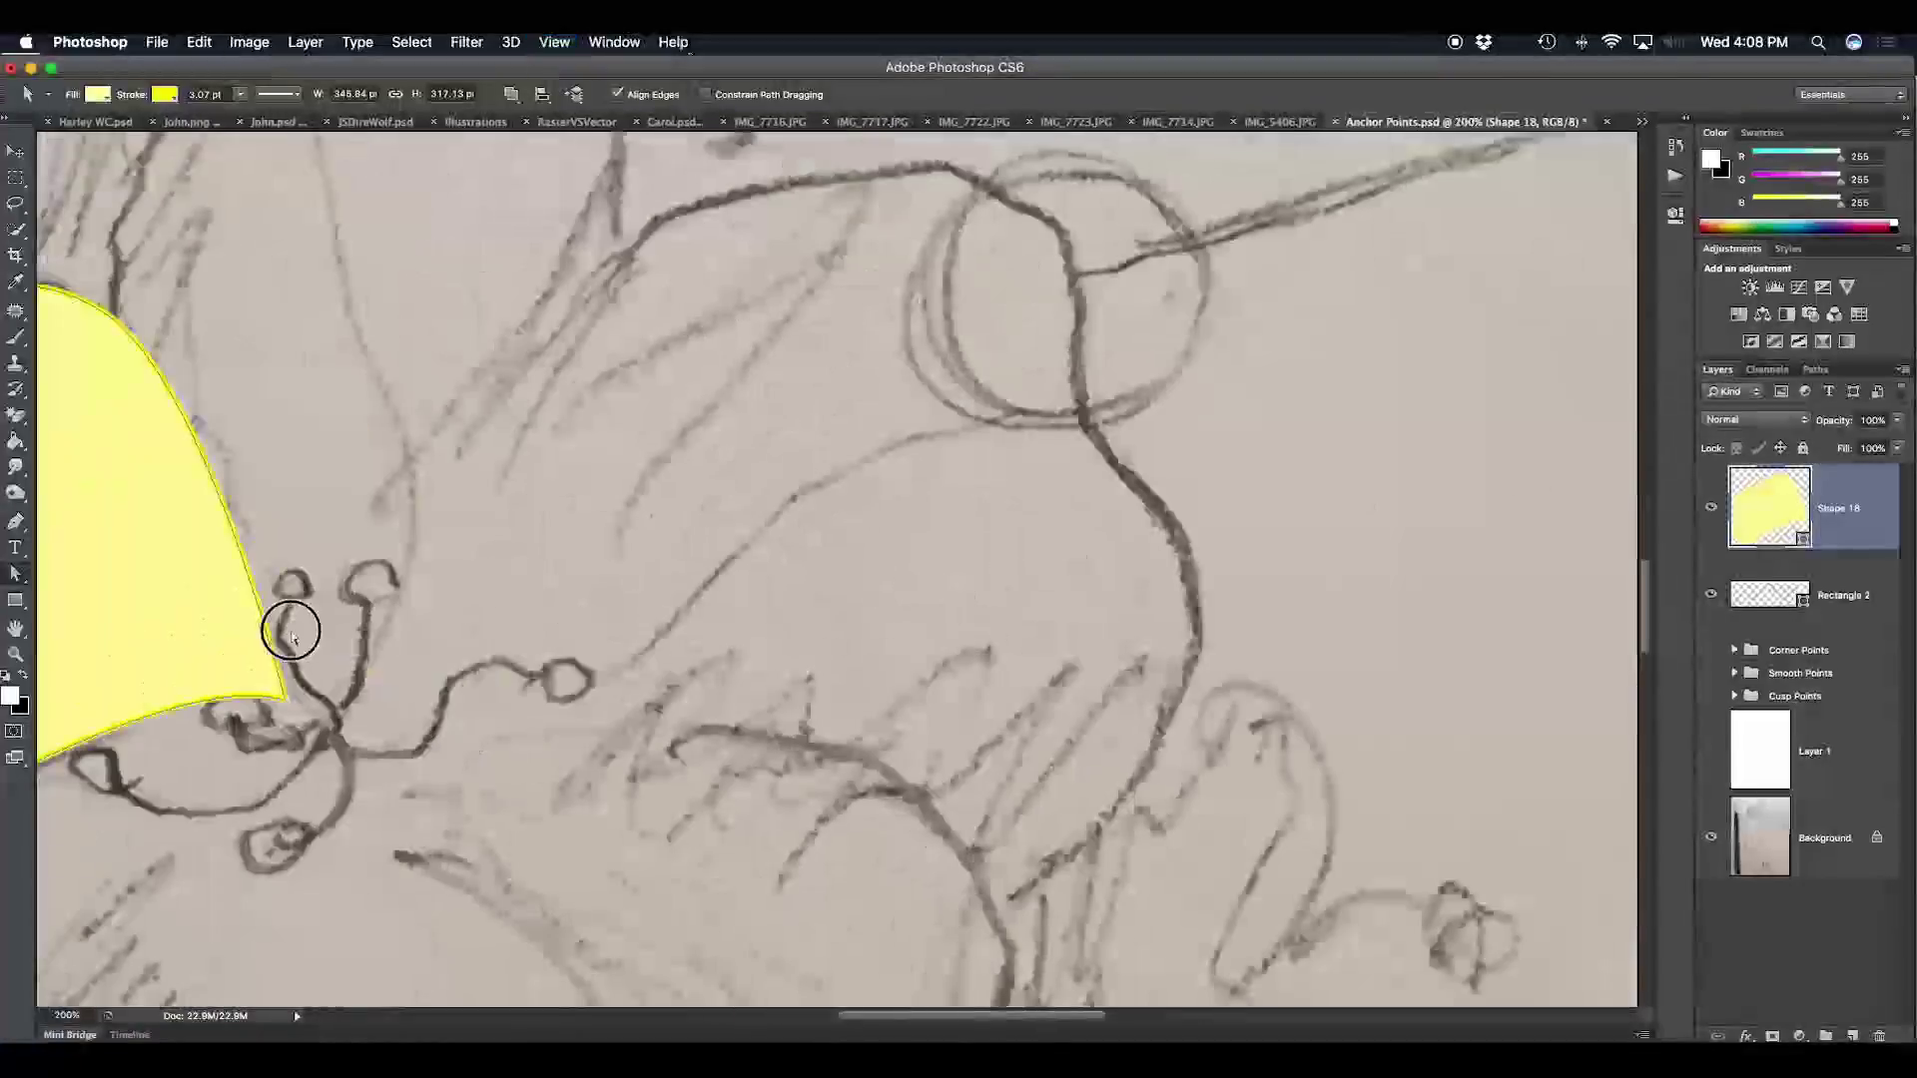
scroll(575, 613, "left", 5)
scroll(1021, 649, "left", 5)
scroll(1020, 649, "down", 2)
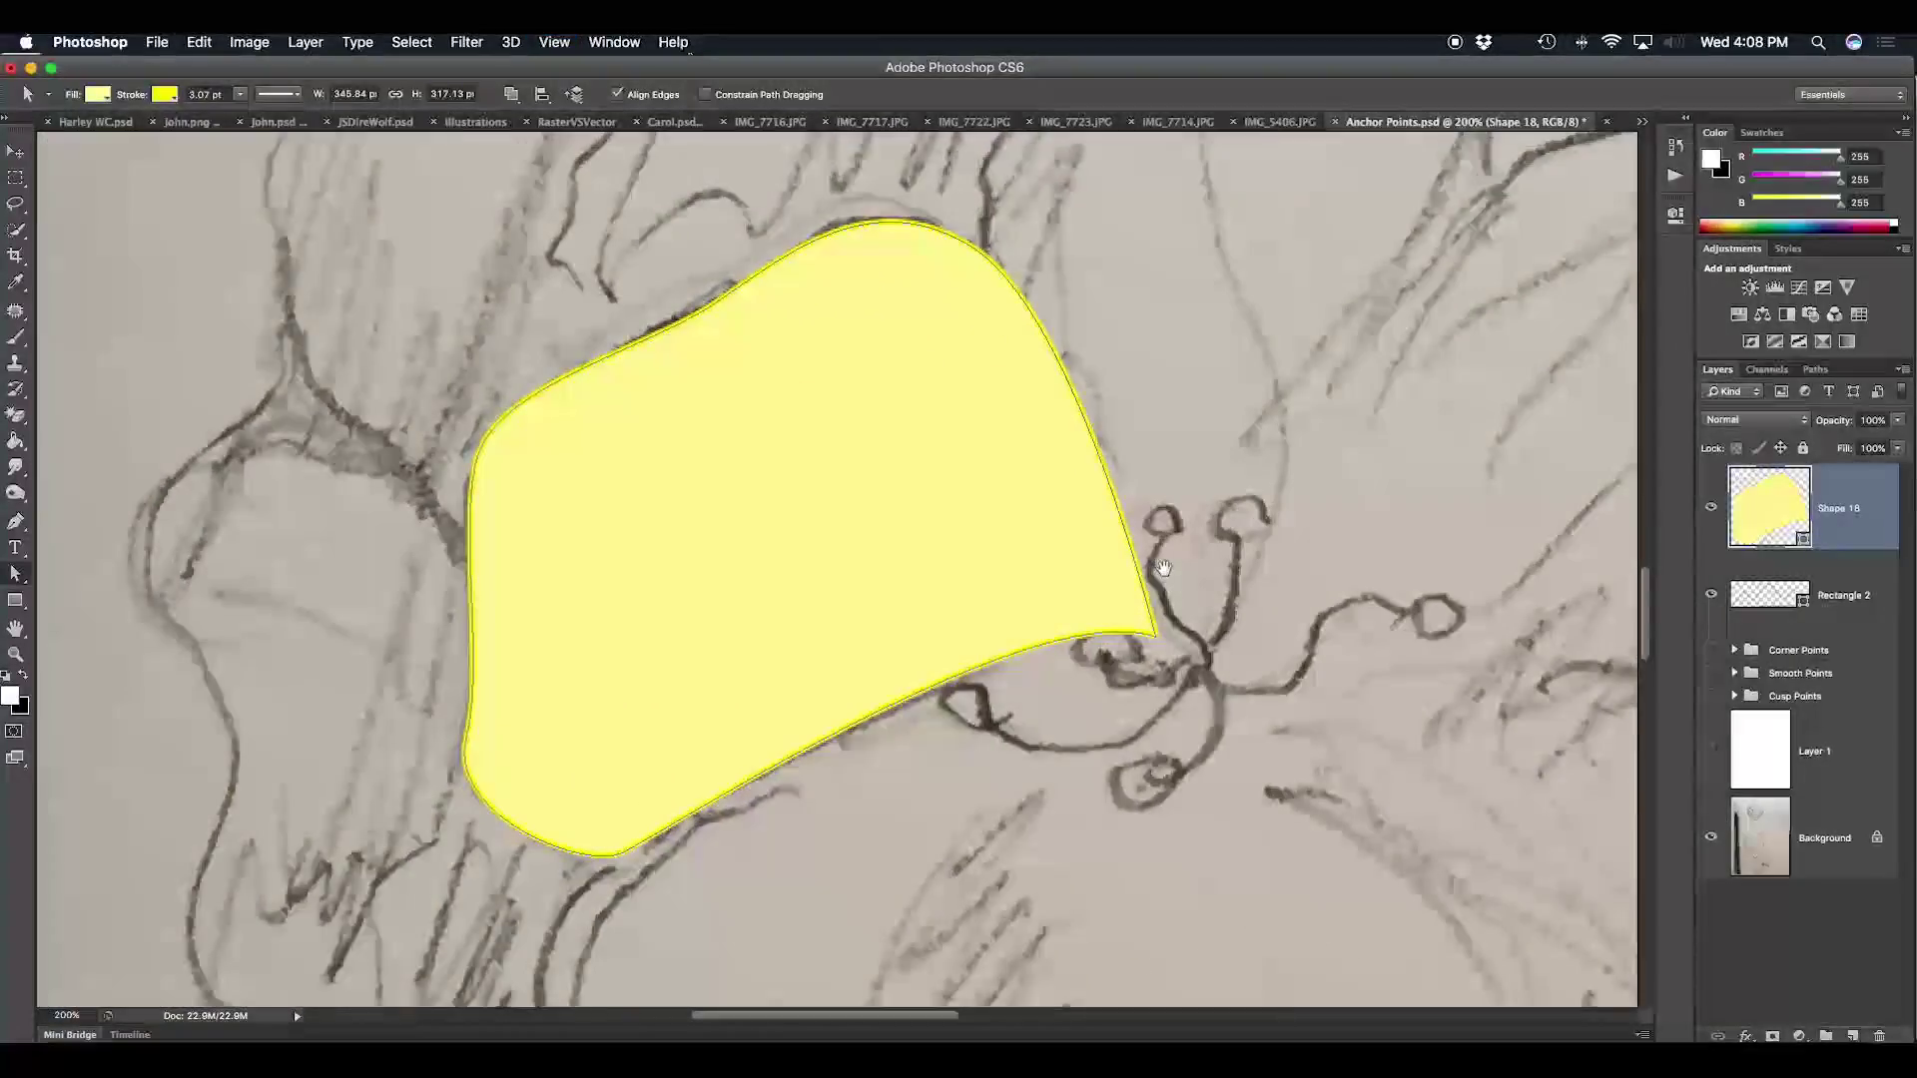
left_click(478, 452)
left_click(476, 461)
left_click(721, 297)
left_click(493, 484)
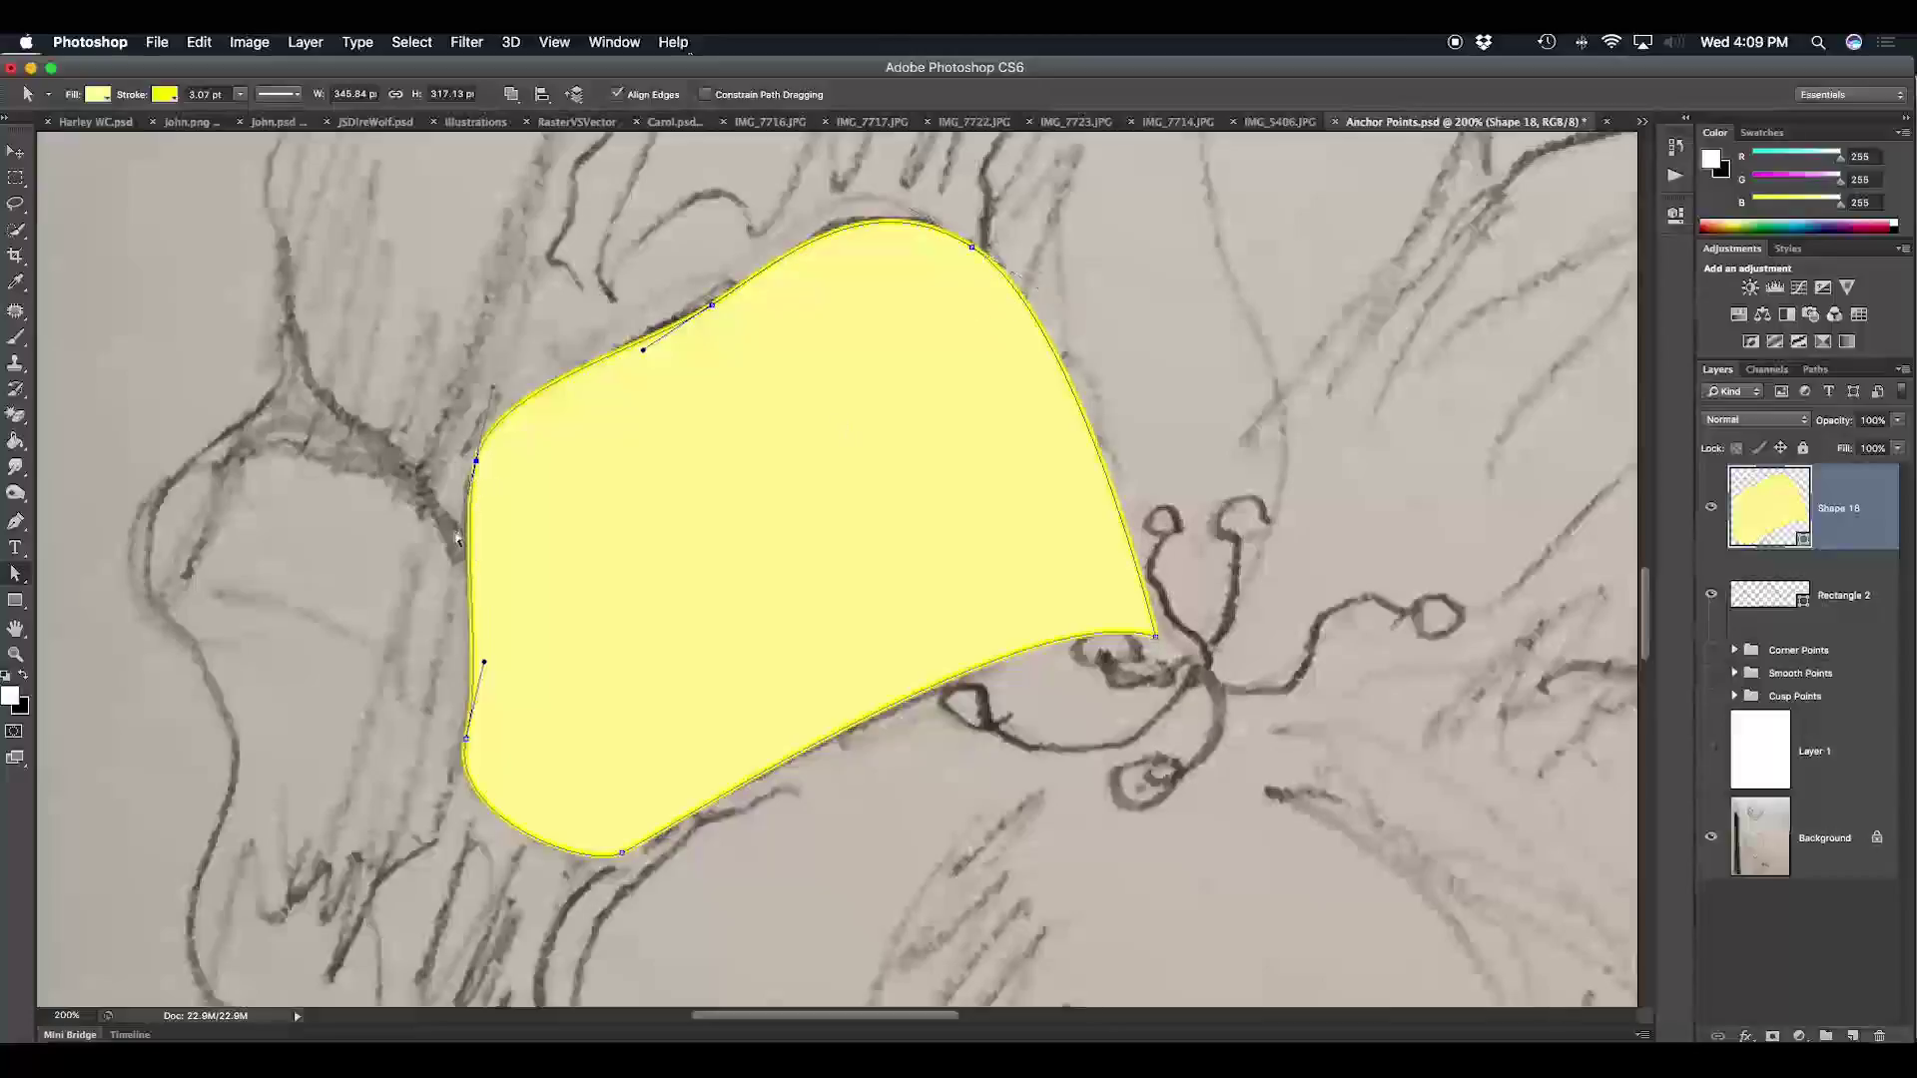
mouse_move(459, 538)
left_mouse_down()
mouse_move(426, 520)
mouse_move(471, 562)
mouse_move(452, 532)
left_mouse_up()
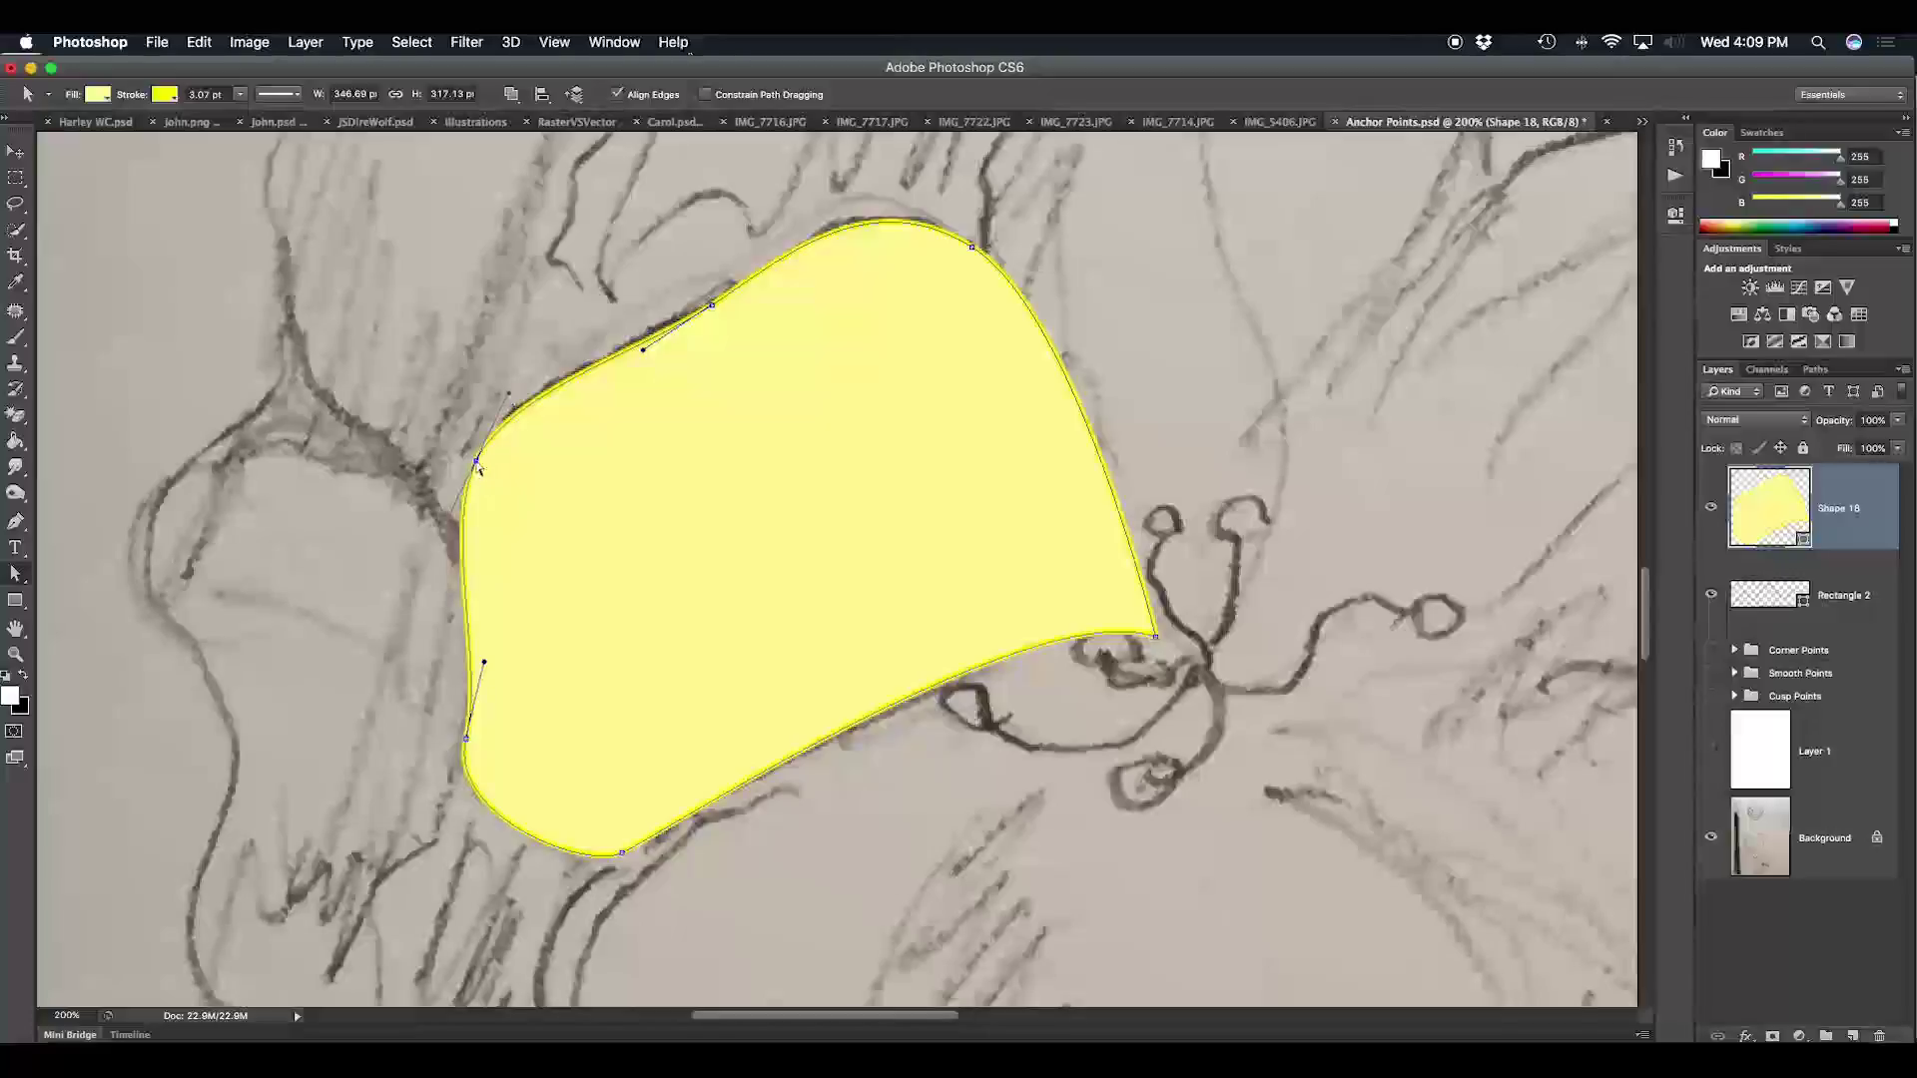
Step: Swing the linked handles of the petal's upper-left anchor together, and pull its upper handle independently into the petal to form a cusp
left_click(476, 462)
left_click_drag(511, 399, 614, 481)
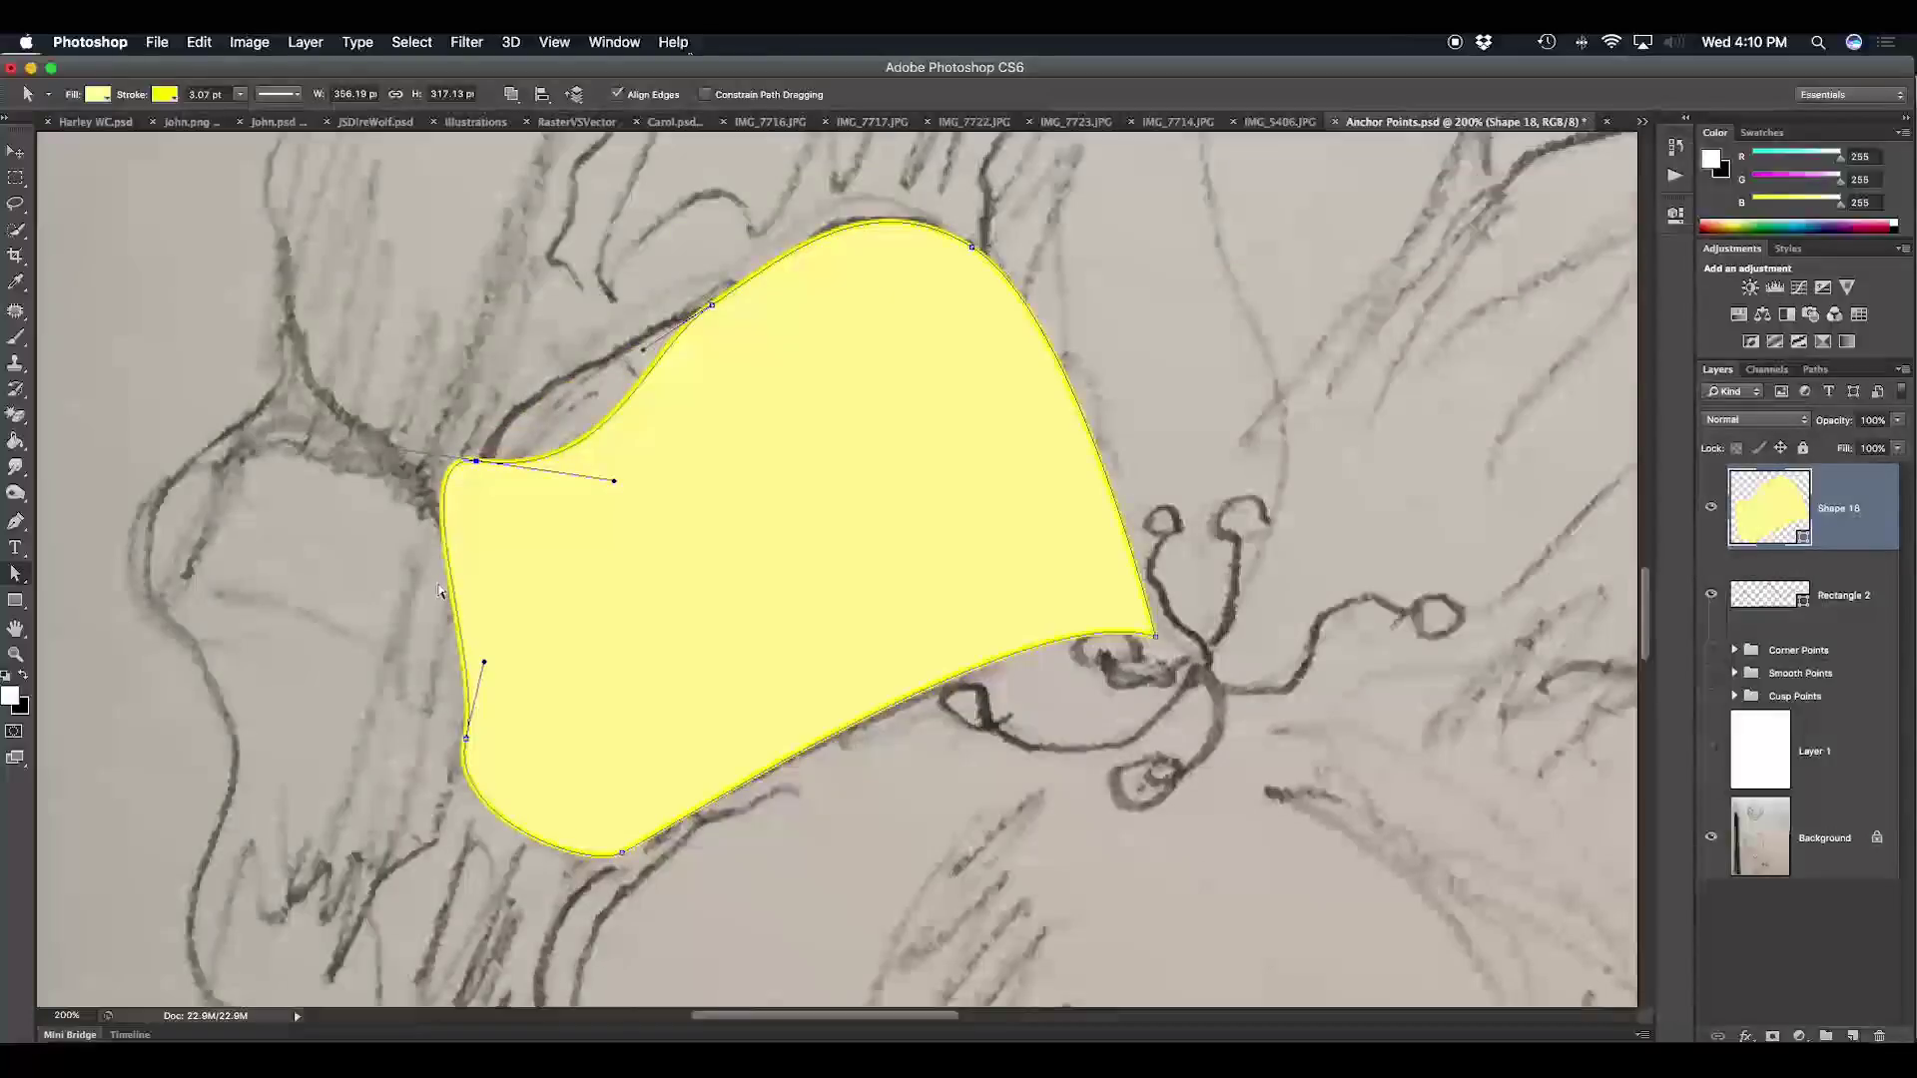
left_click_drag(476, 461, 542, 339)
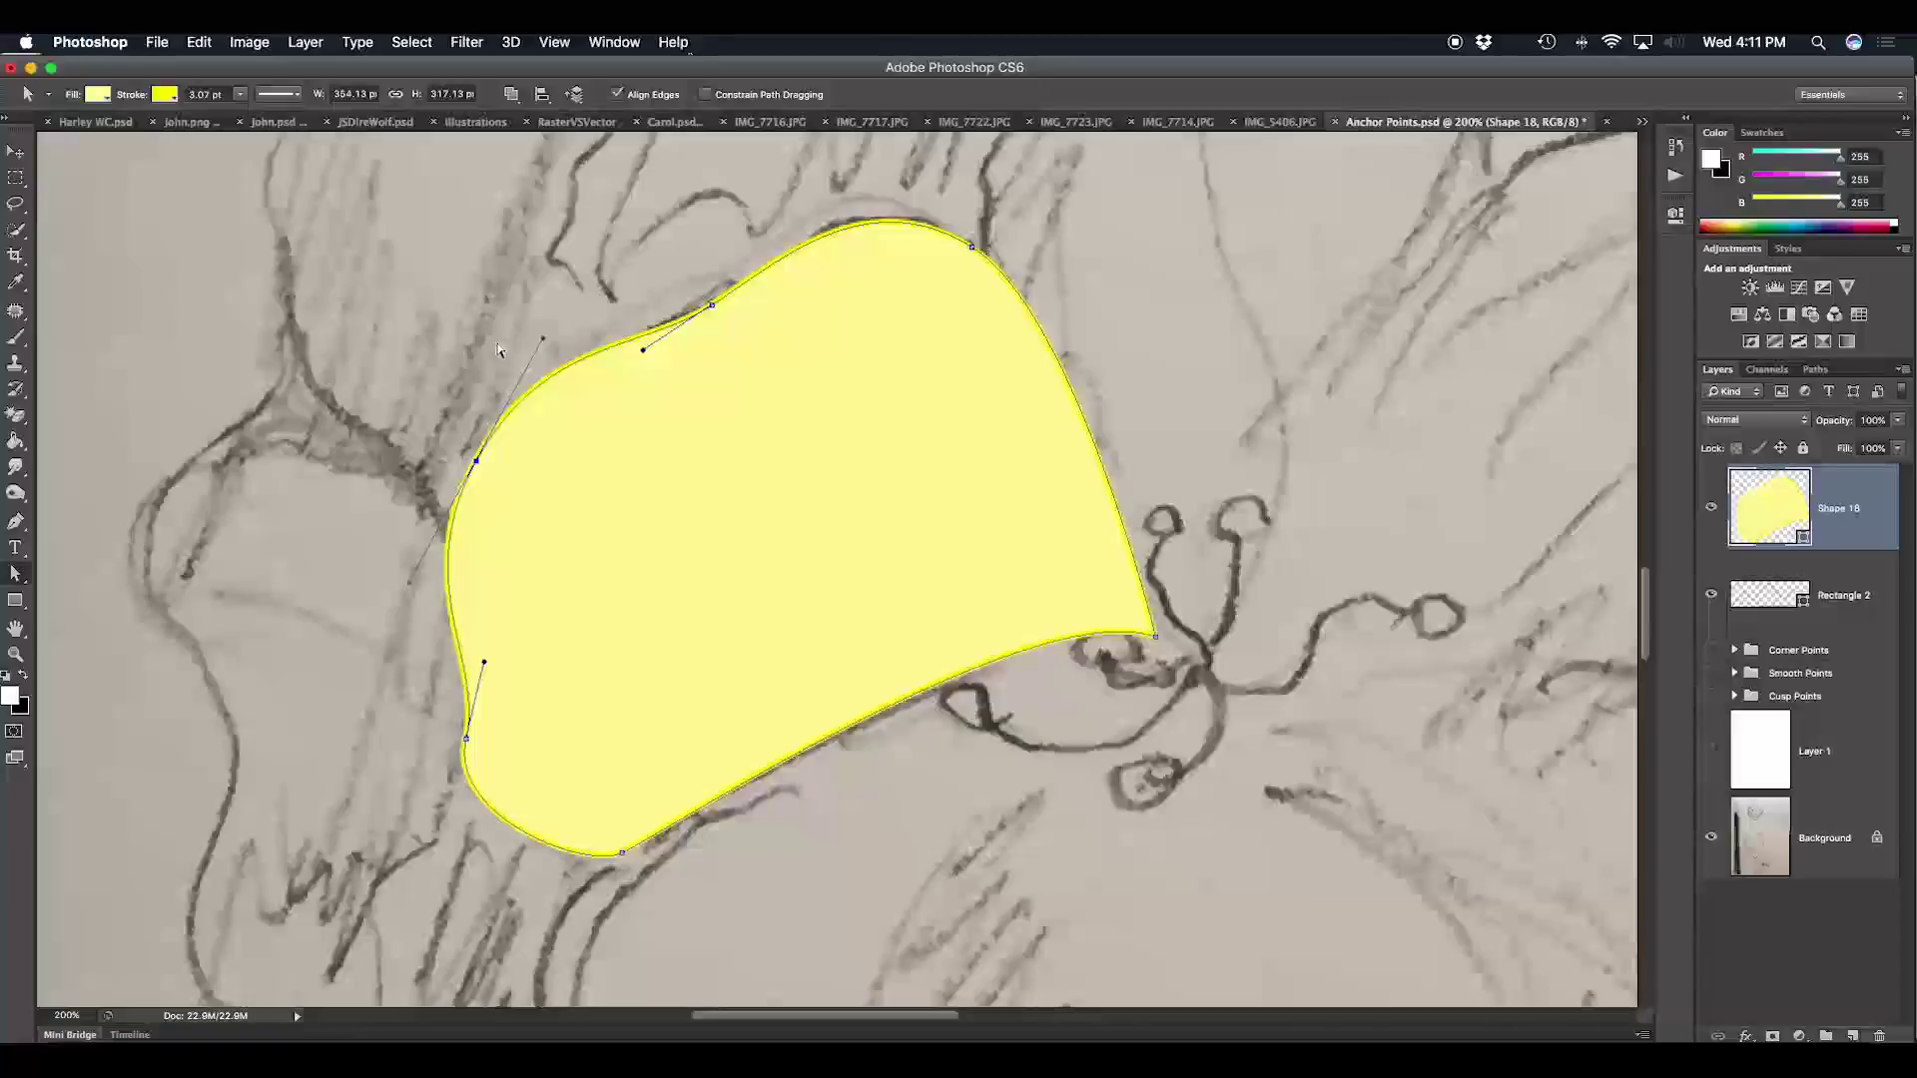
left_click(543, 343)
left_click_drag(543, 343, 641, 473)
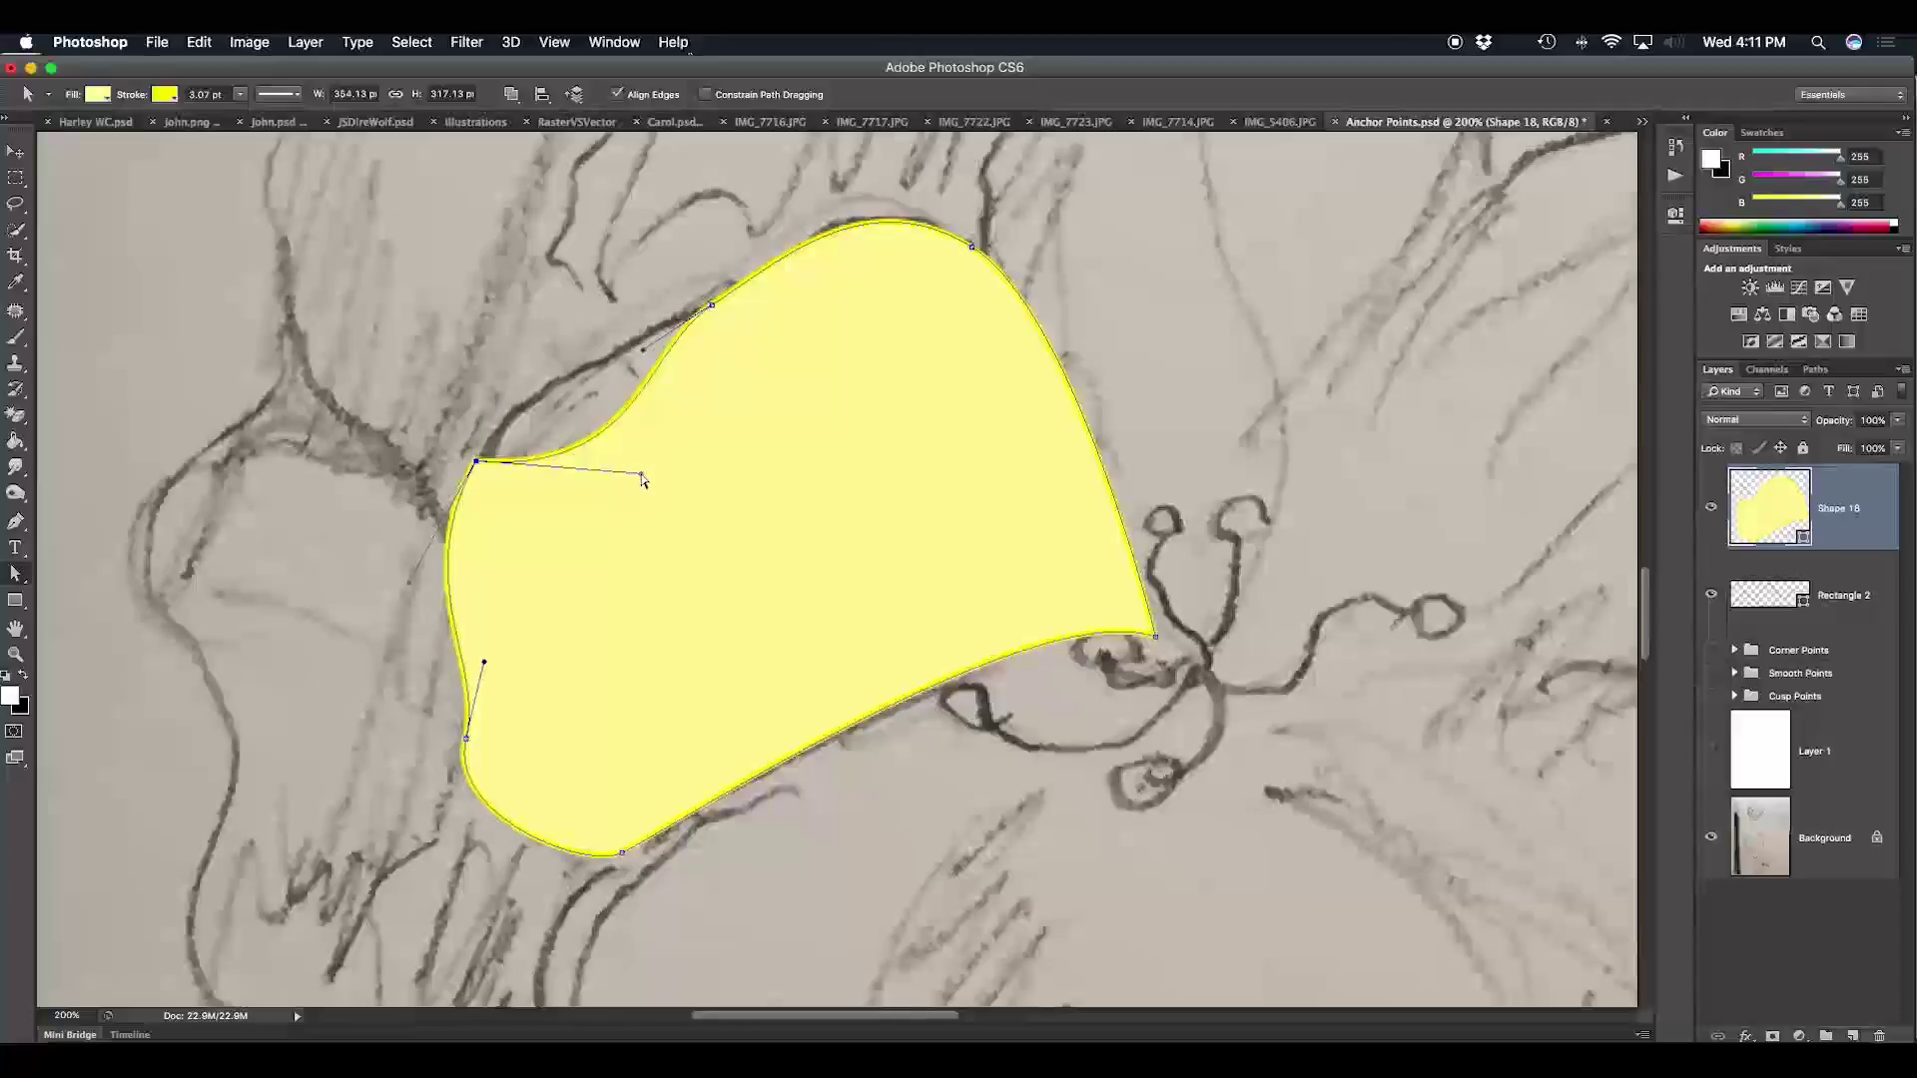
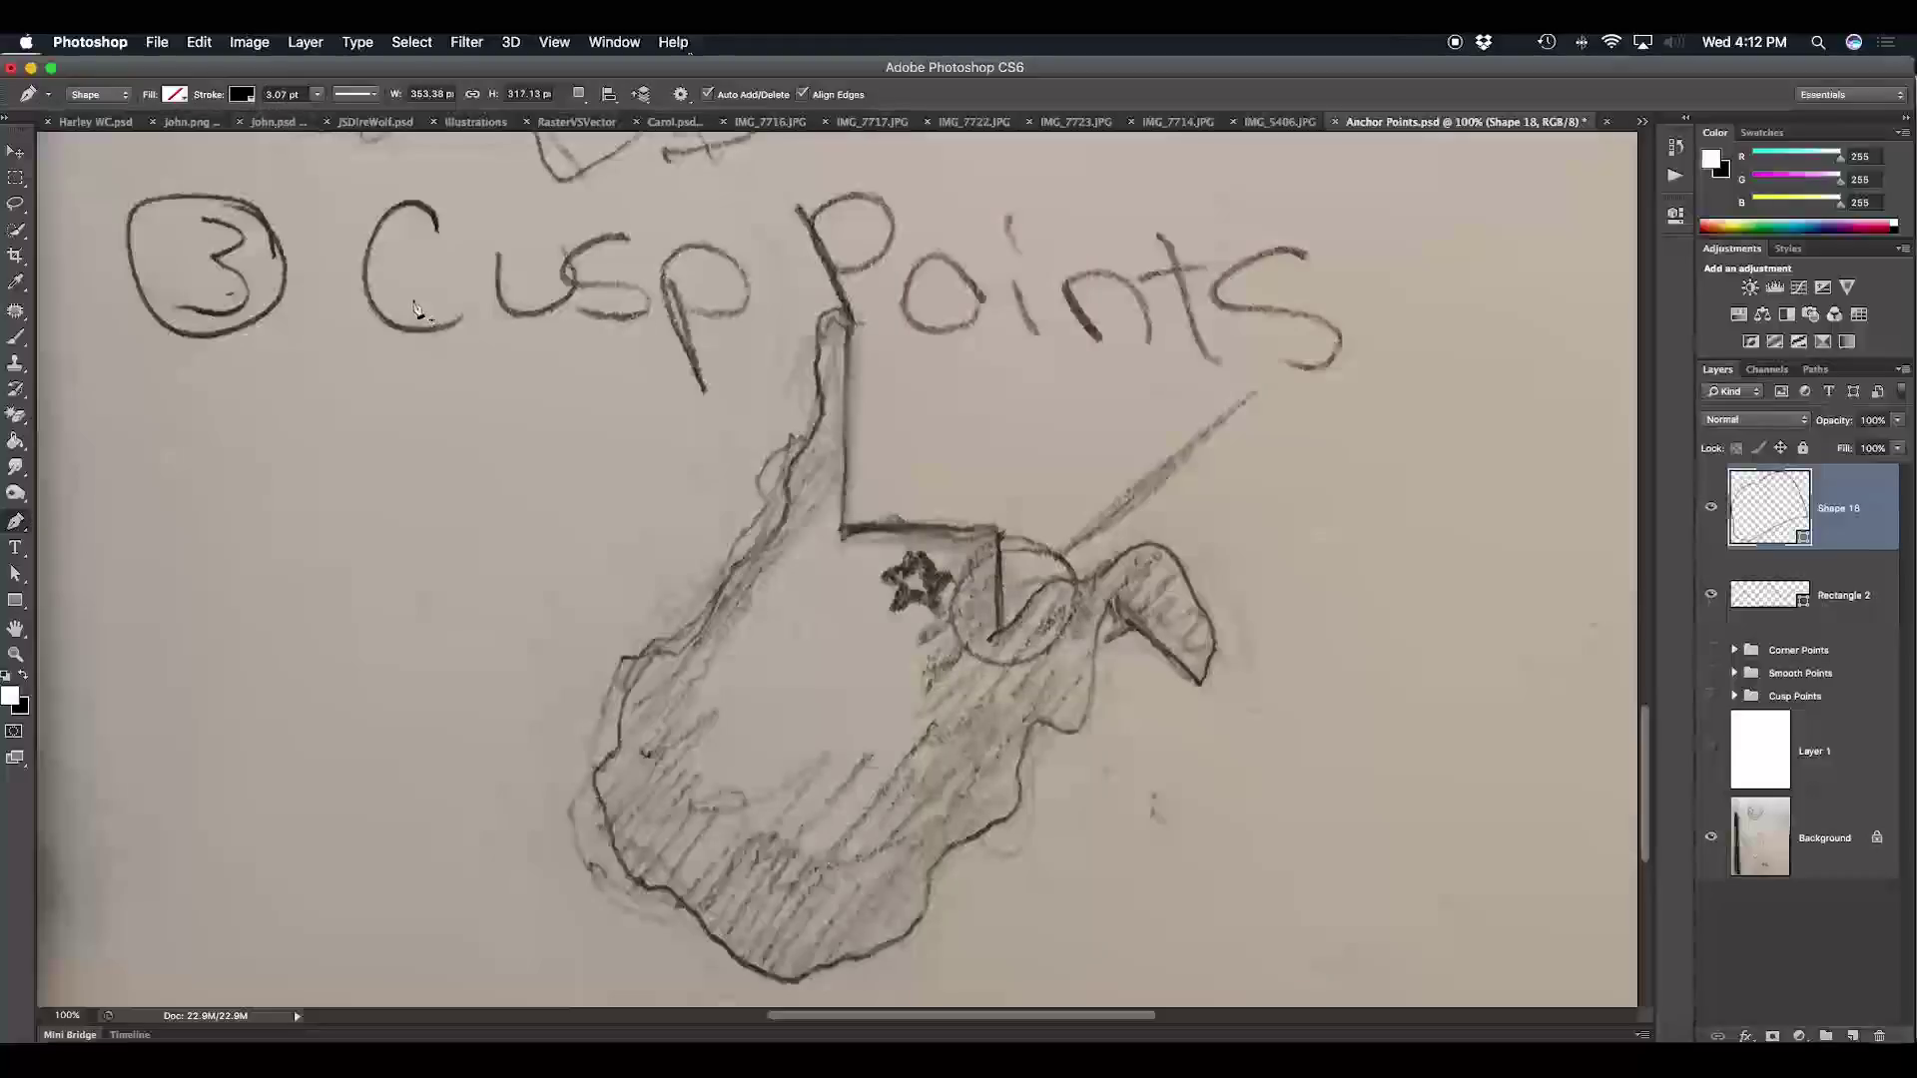
Step: Start a Pen tool shape at the state sketch's inner corner and trace up and around its narrow northern panhandle to the base
left_click(843, 532)
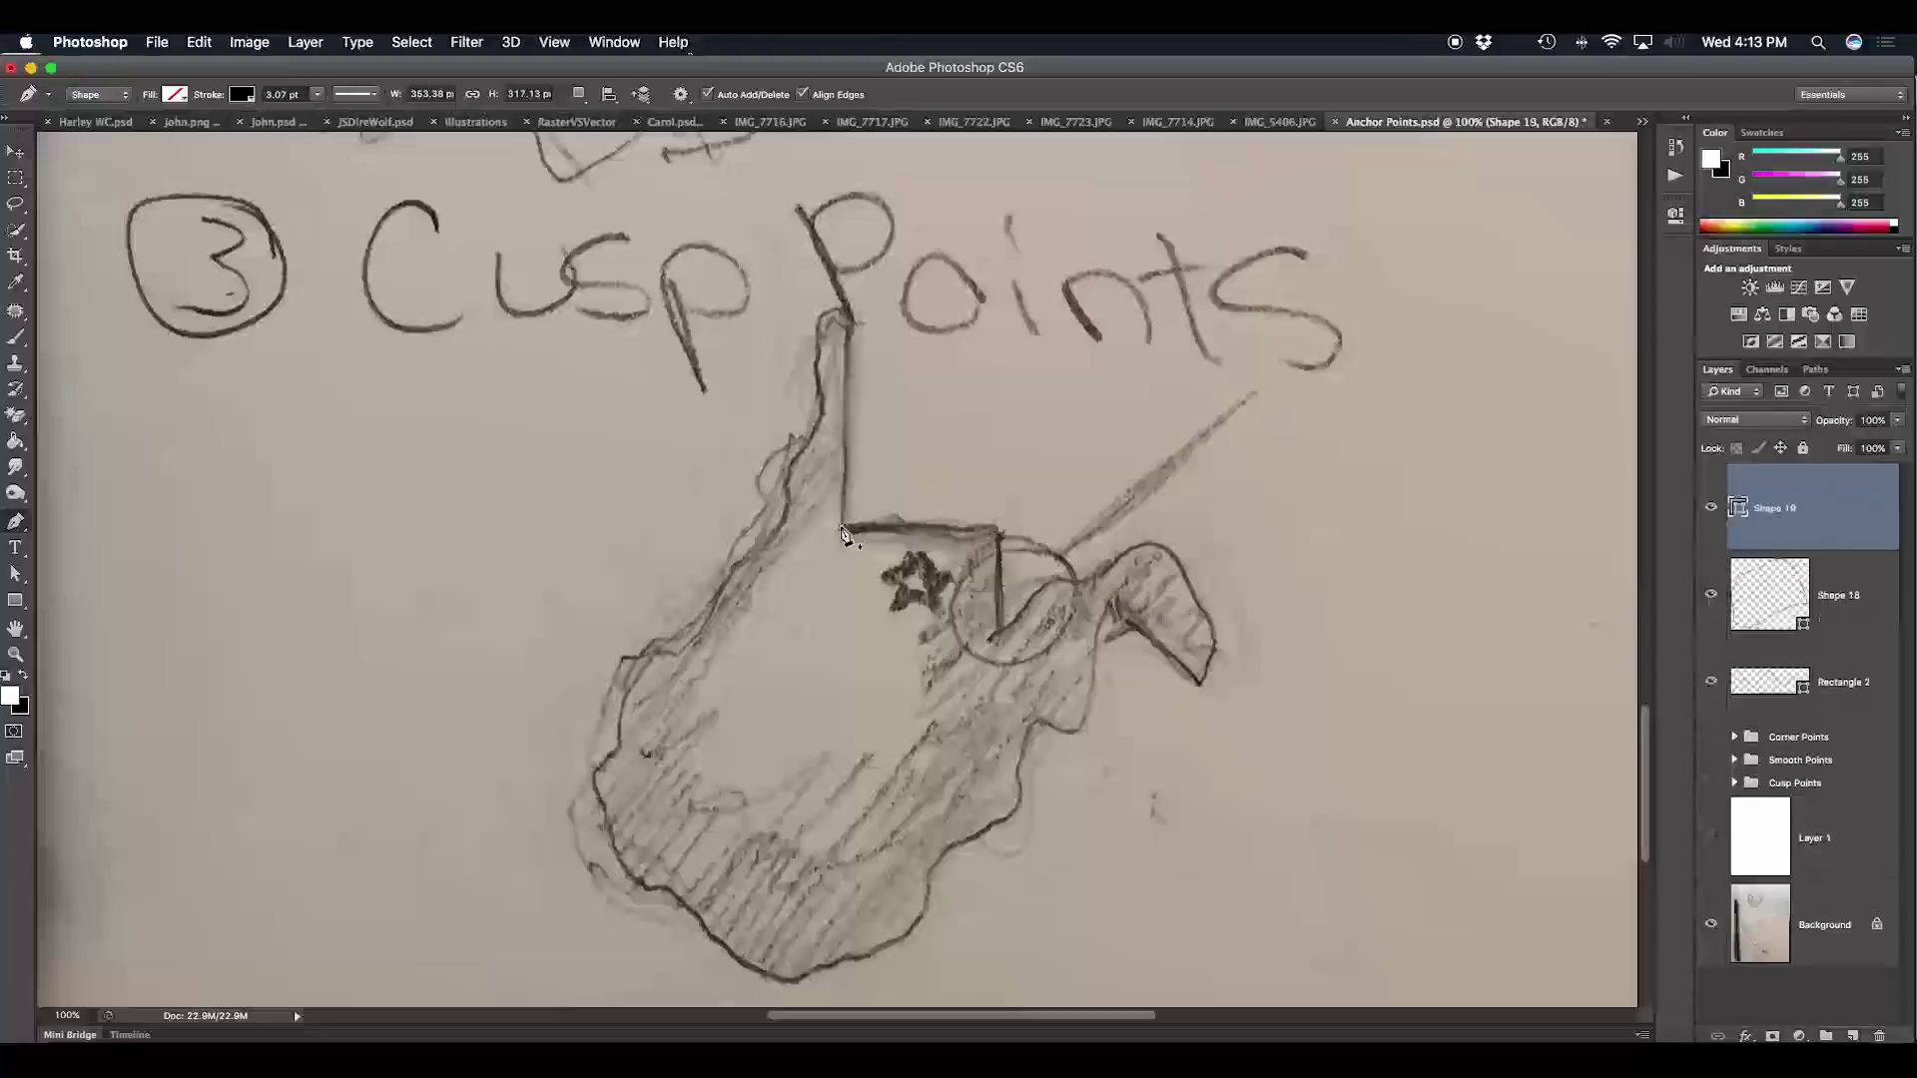
left_click(846, 320)
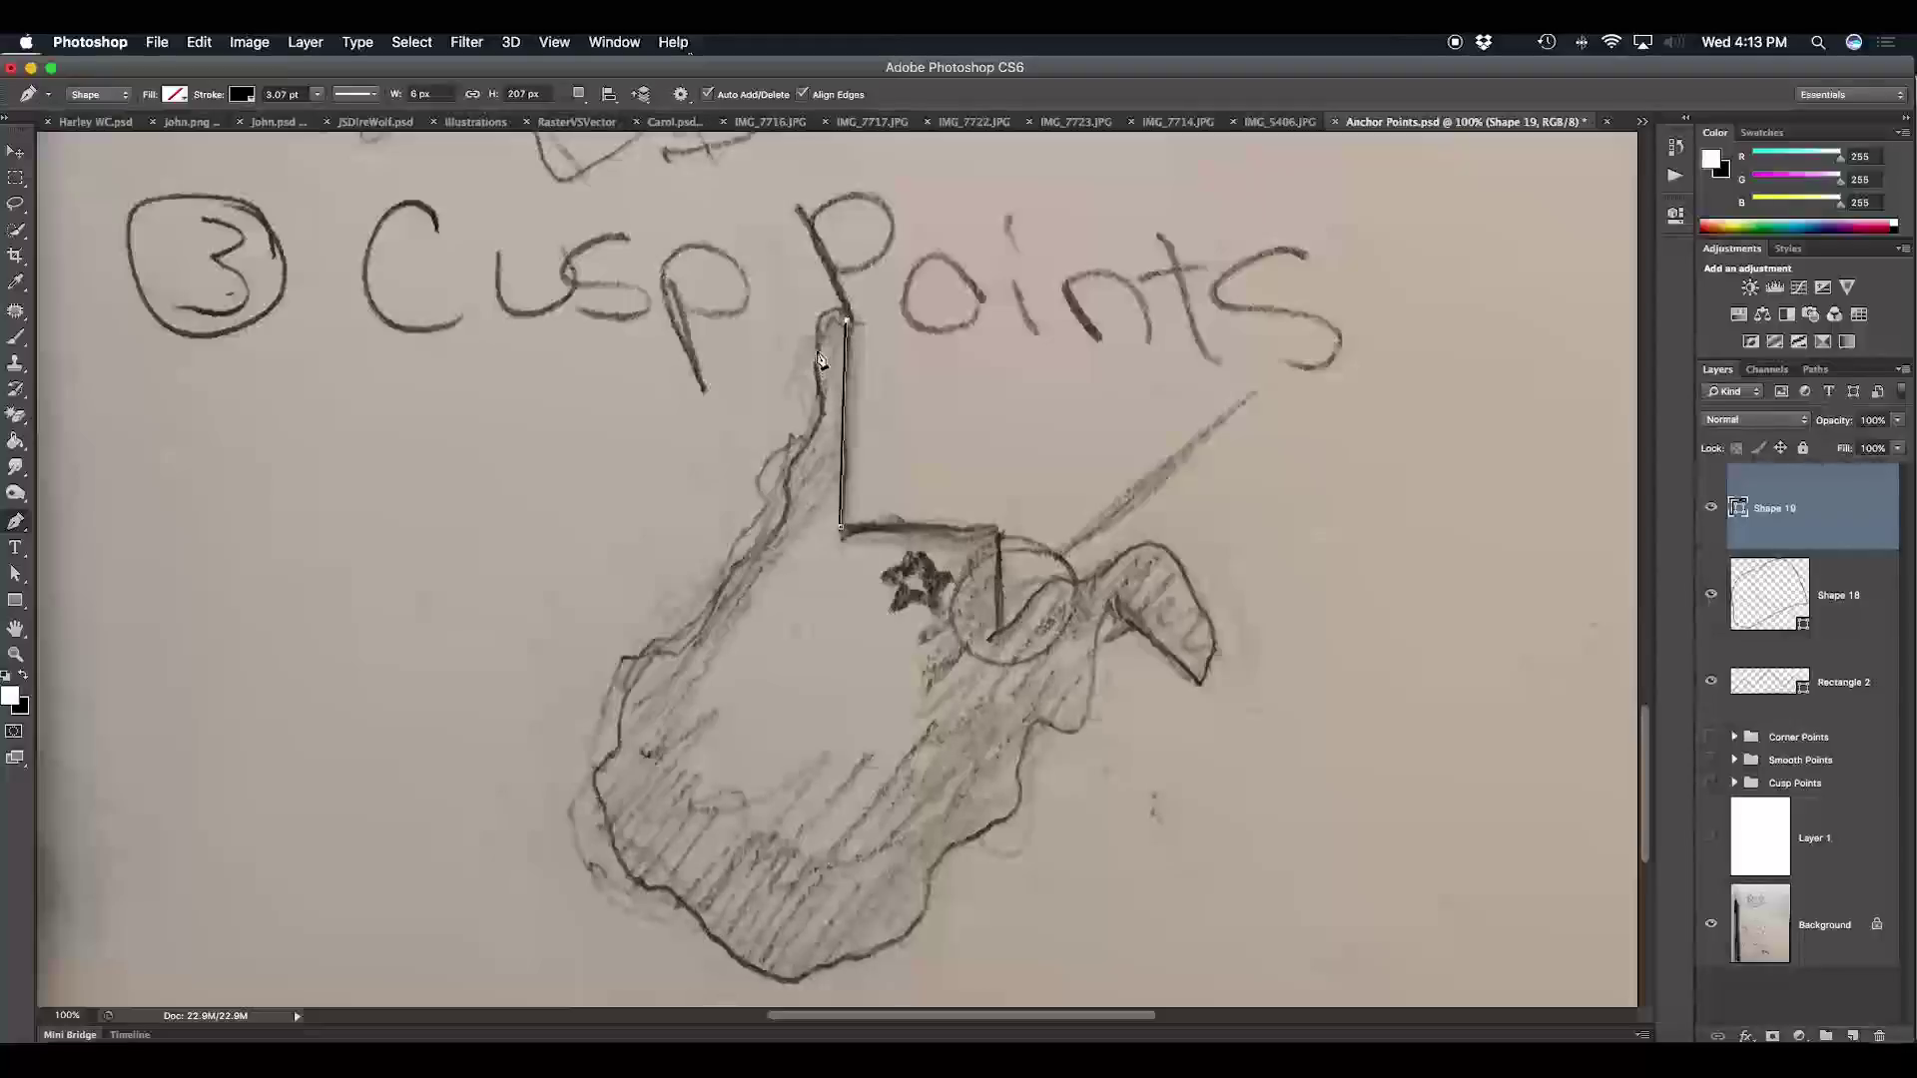
left_click_drag(816, 373, 824, 454)
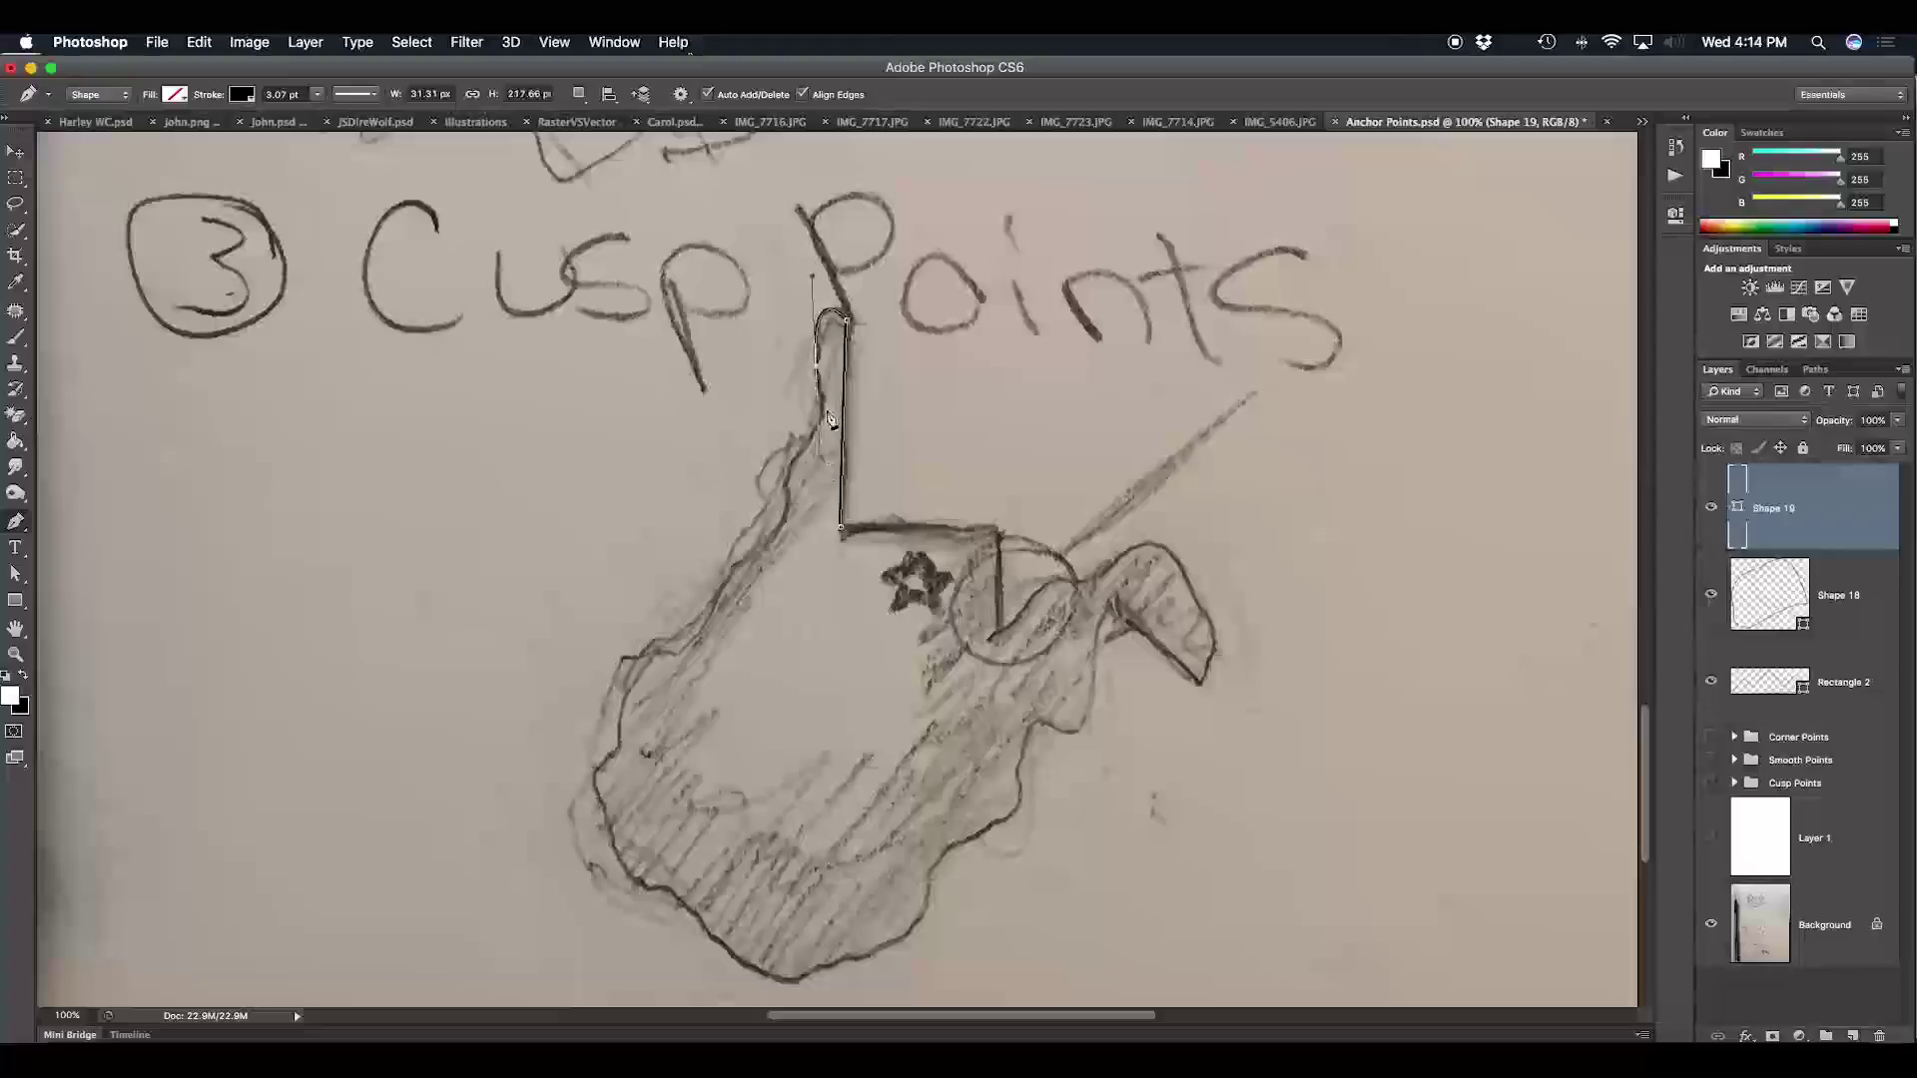
left_click(815, 432)
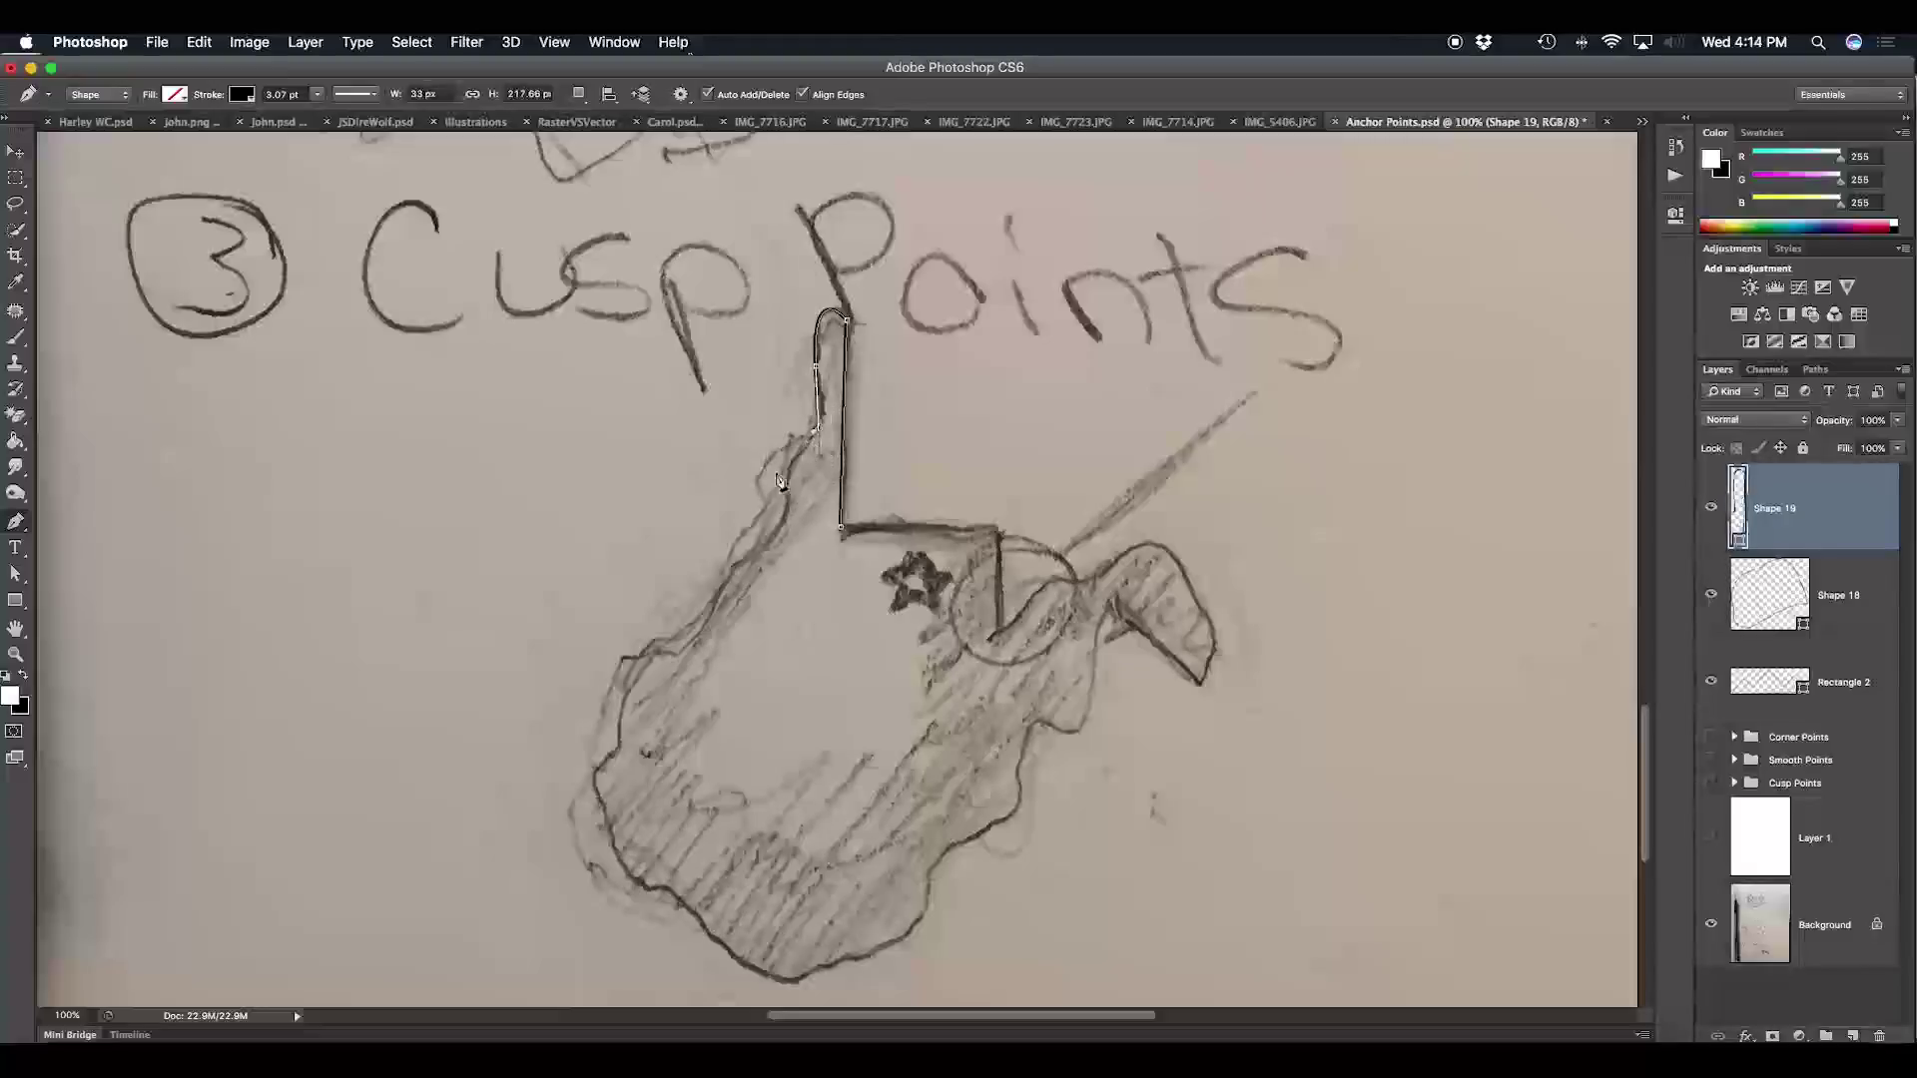
Step: Continue the outline down the state's western edge, around its southern end and up the wavy eastern edge
left_click(779, 480)
left_click(645, 648)
left_click(607, 849)
left_click(743, 964)
left_click(908, 936)
left_click(1008, 816)
left_click(1077, 733)
left_click(1096, 654)
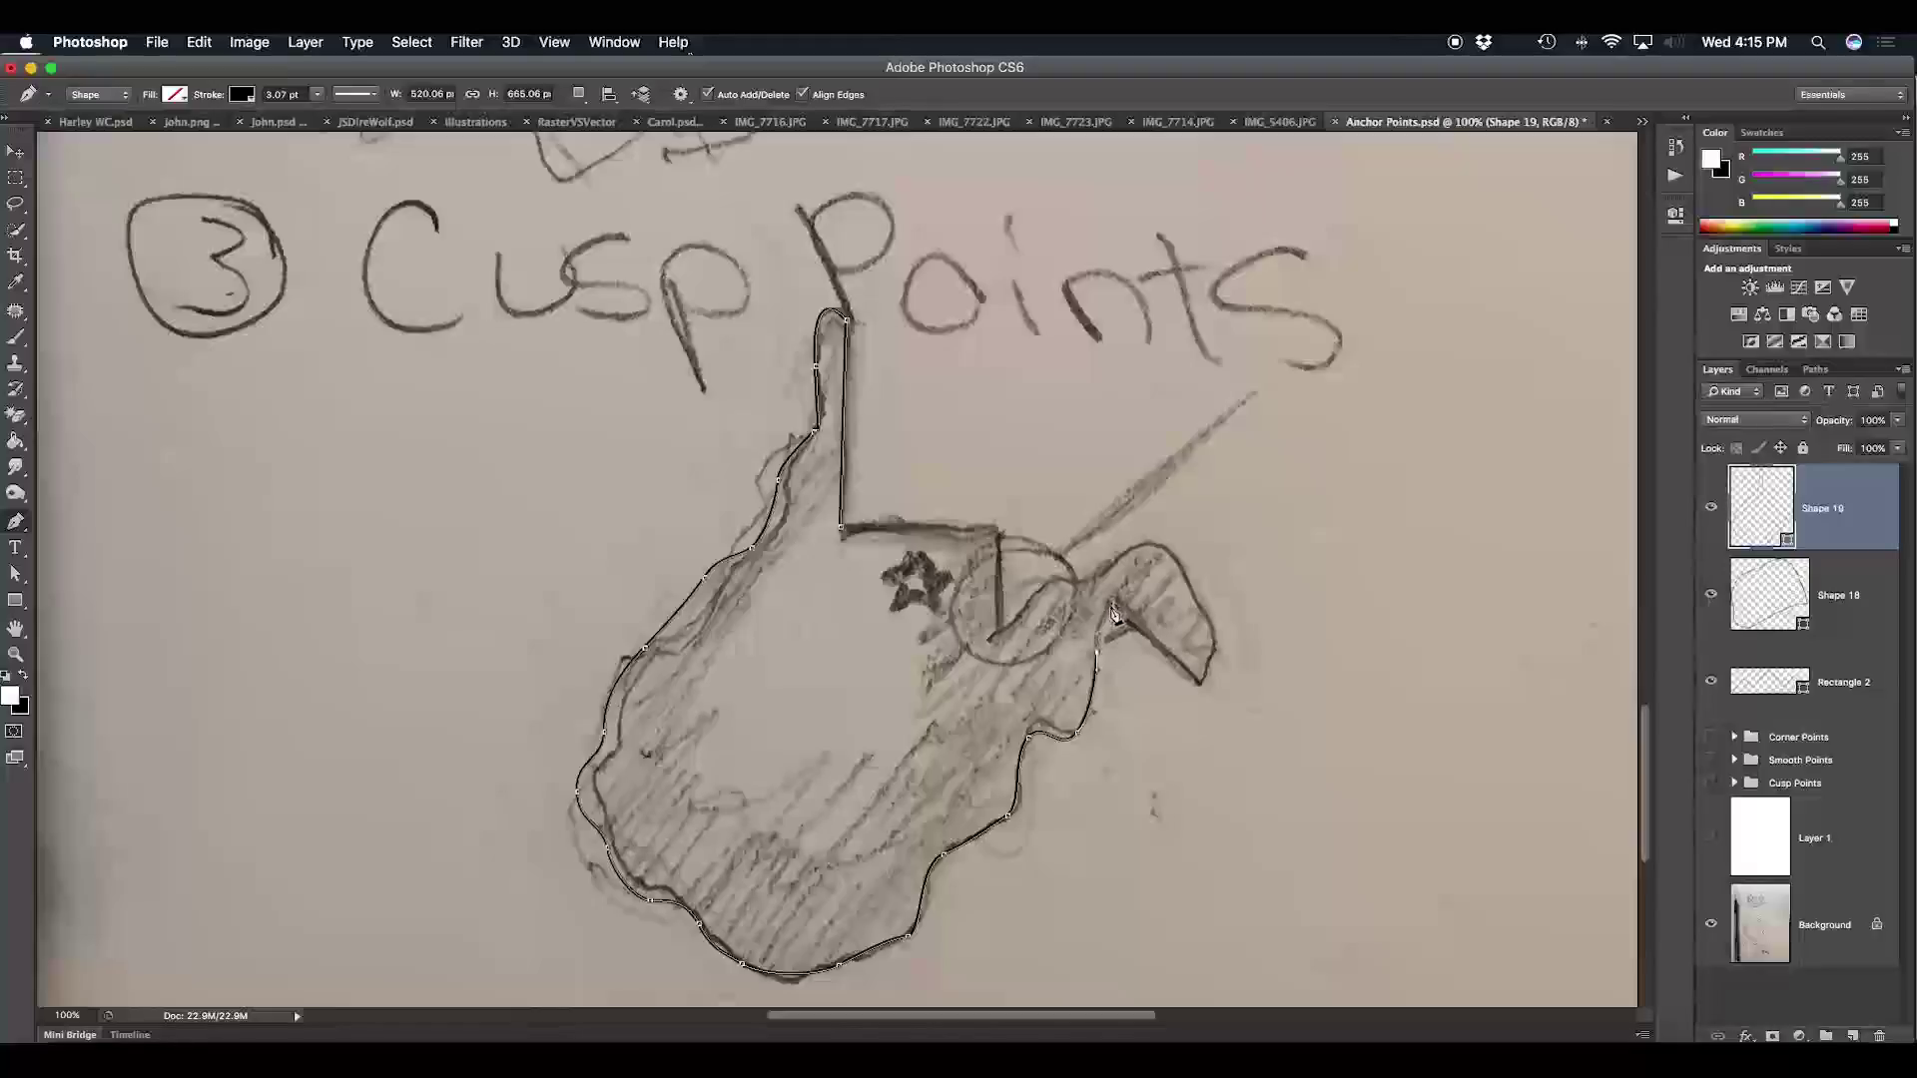
Step: Trace the eastern panhandle and the stepped notch beside it, and close the state outline at its starting point
left_click(1112, 605)
left_click(1203, 687)
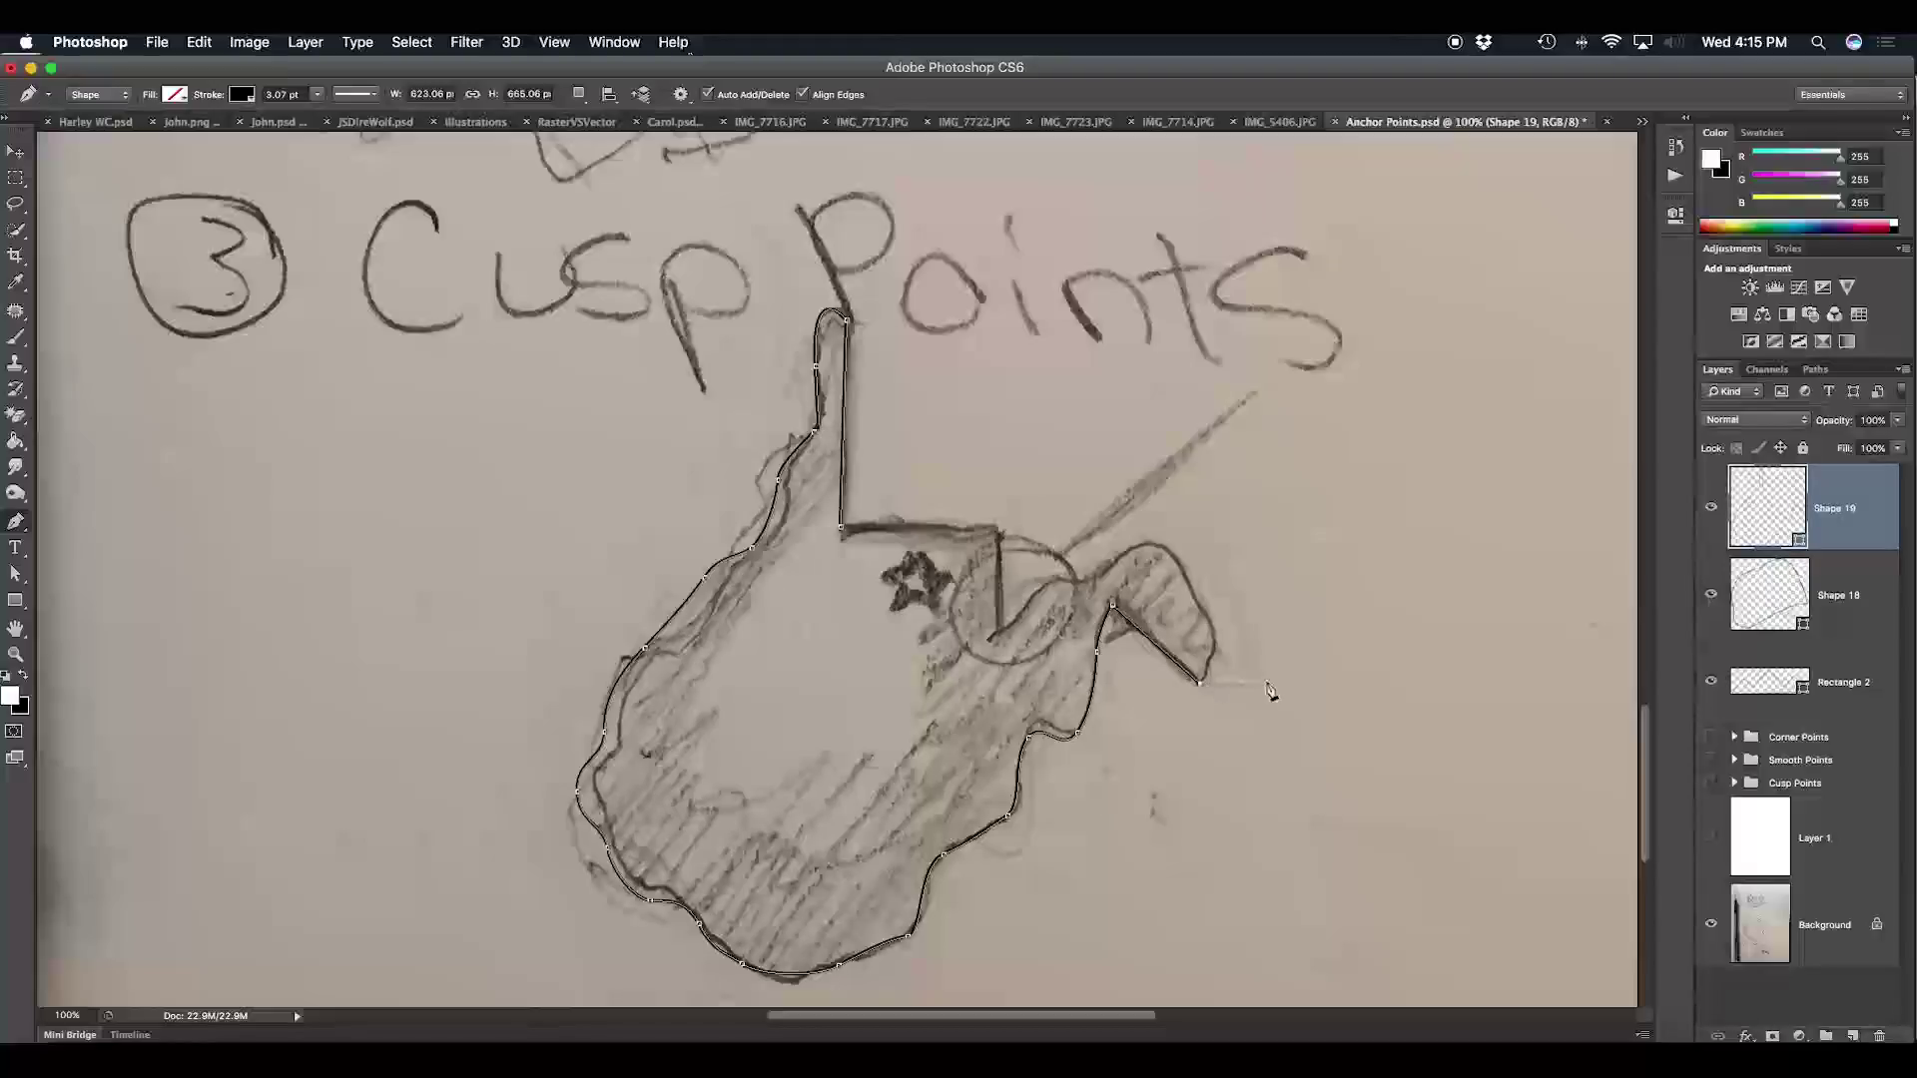
left_click(1210, 620)
left_click_drag(1161, 537, 1138, 543)
left_click(1095, 577)
left_click(1032, 591)
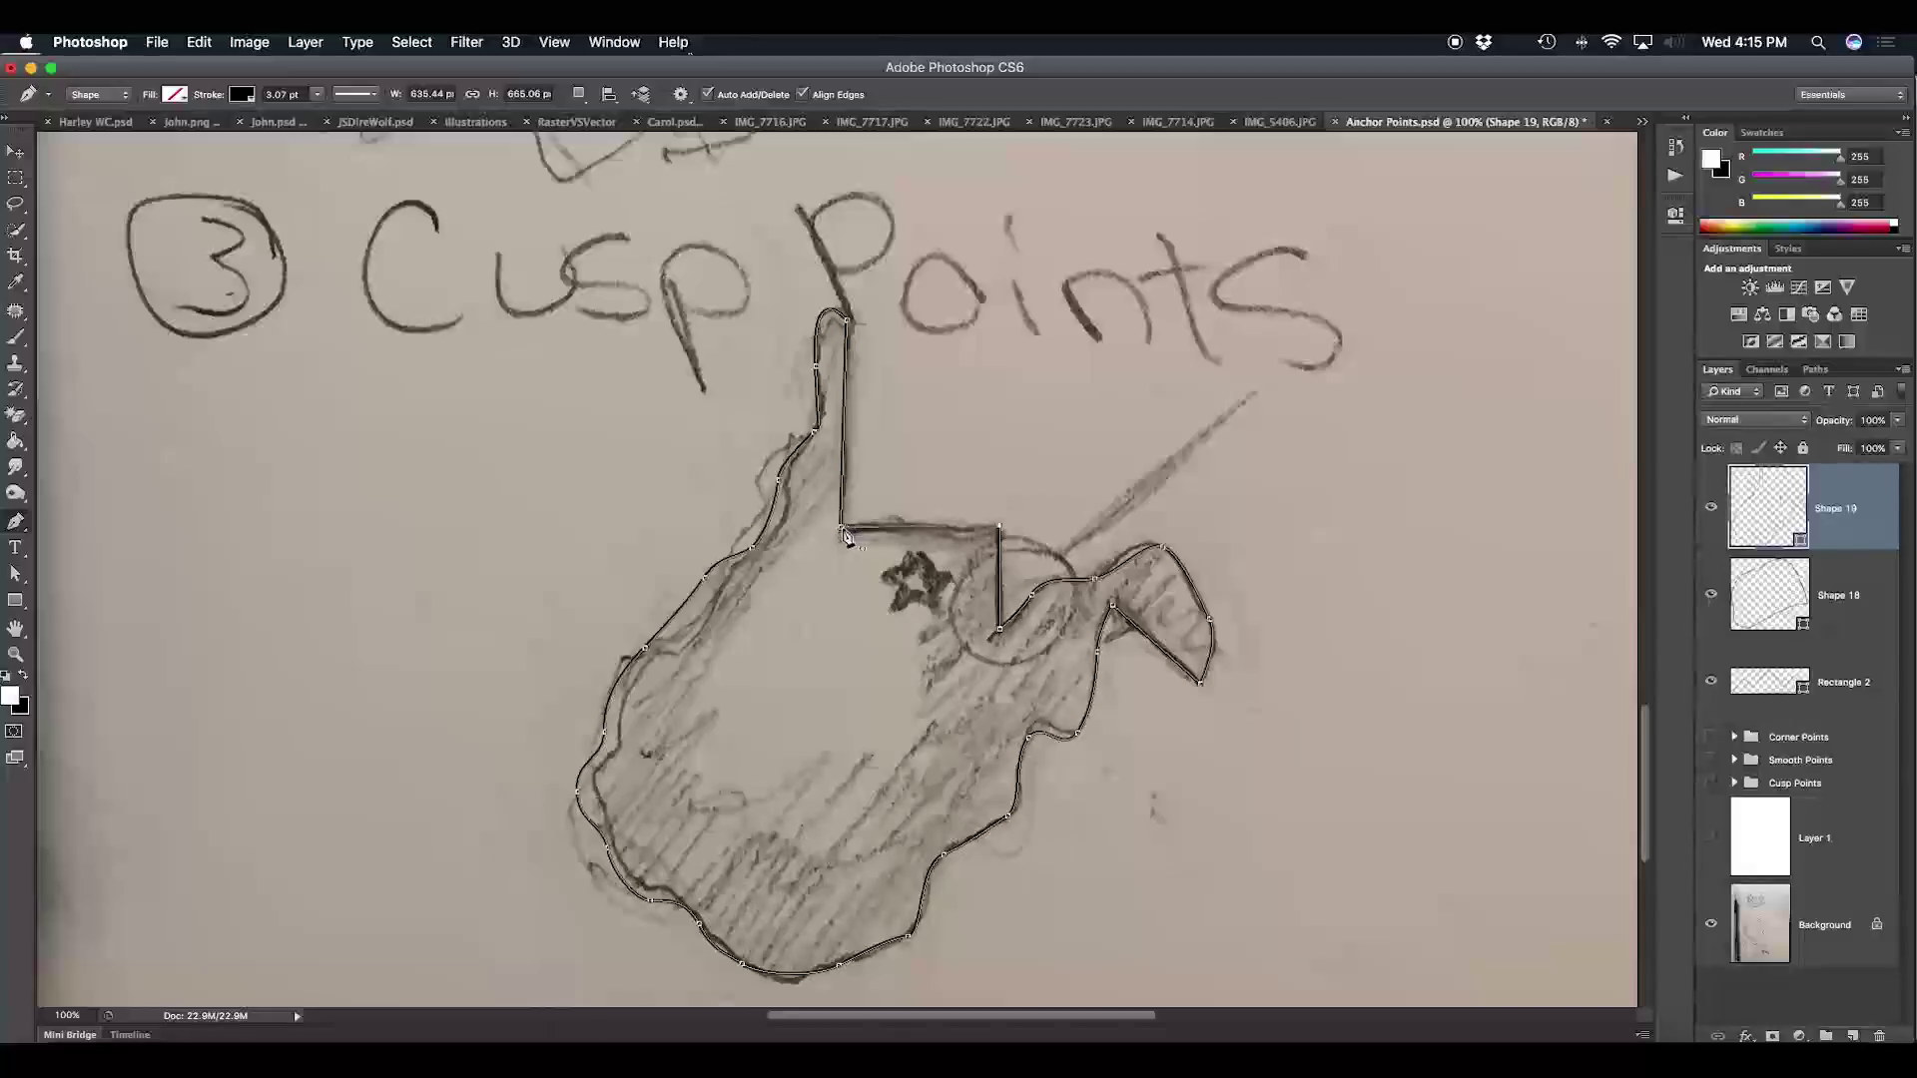
key("Return")
Step: Fill the state shape with golden yellow and give it a dark blue stroke 6.08 pt wide
left_click(178, 93)
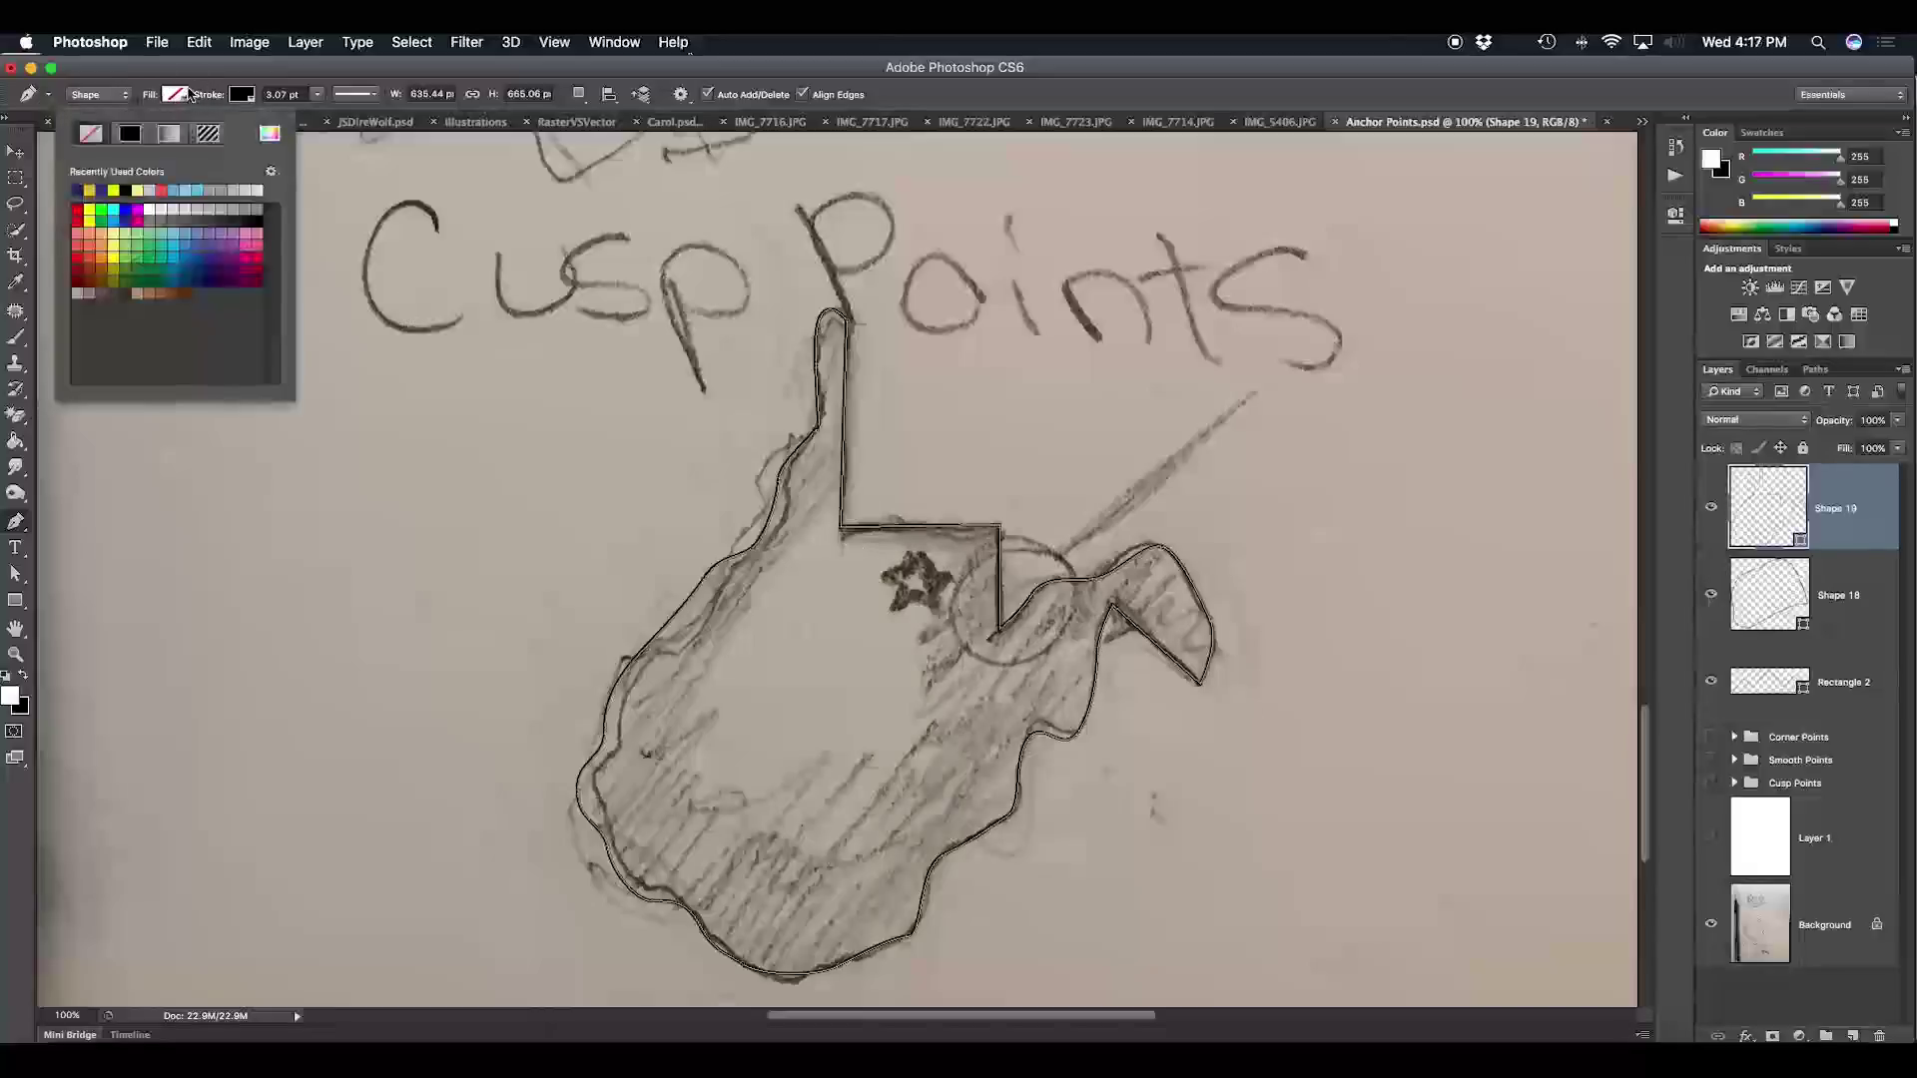
left_click(93, 189)
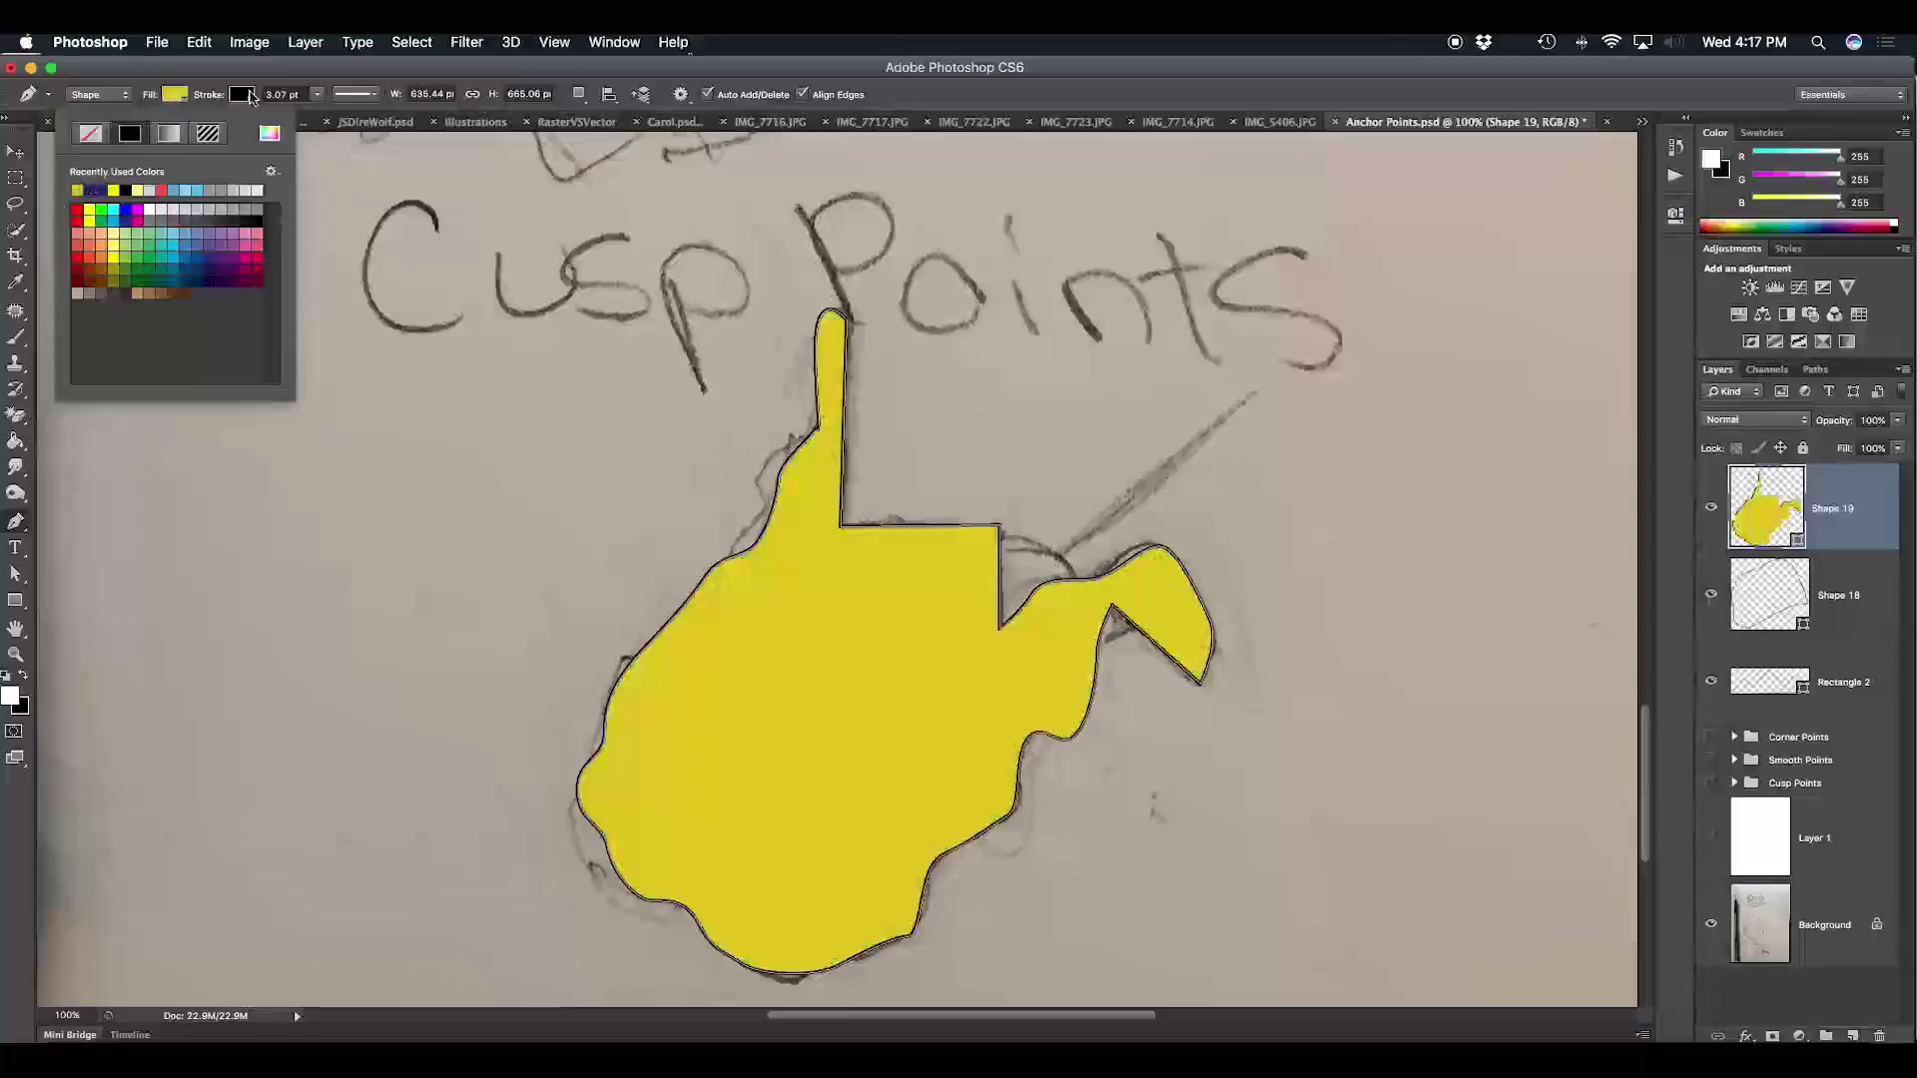
left_click(252, 97)
left_click(159, 190)
left_click(268, 76)
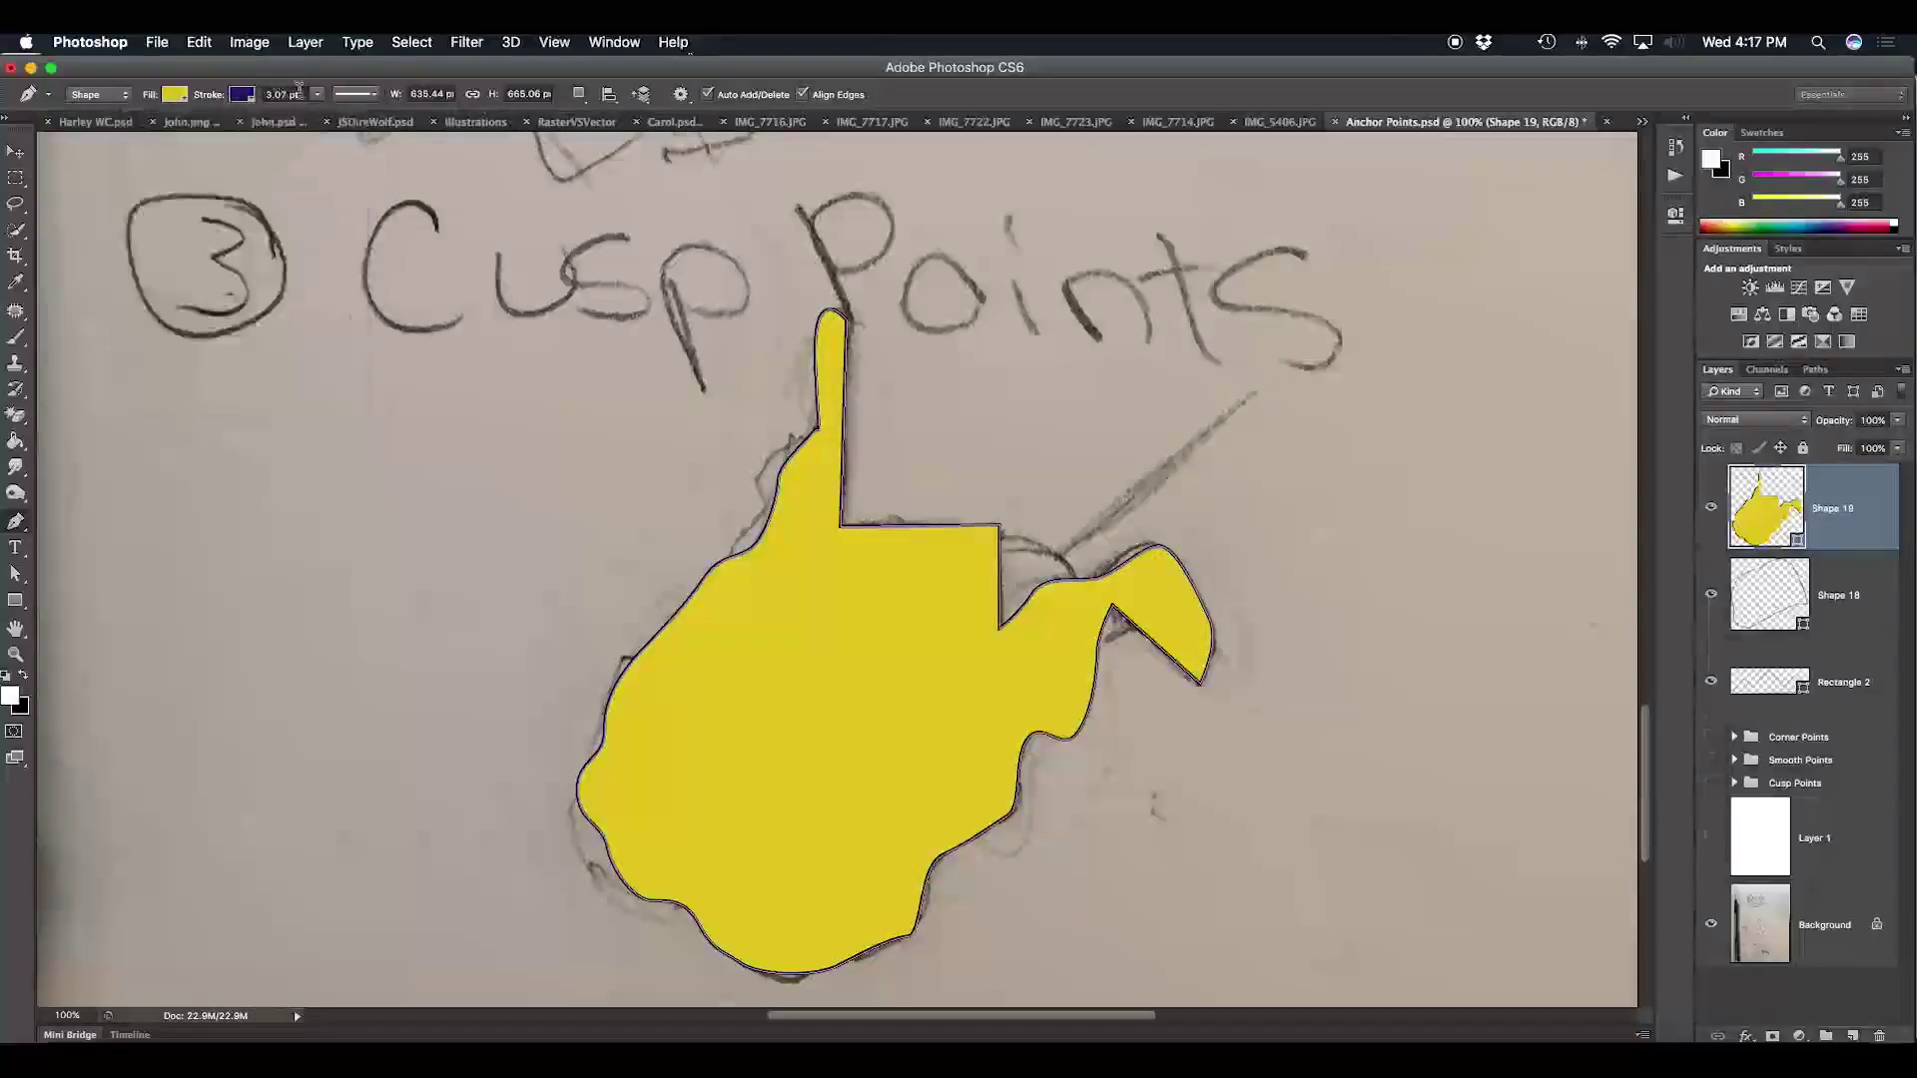
left_click_drag(321, 117, 336, 117)
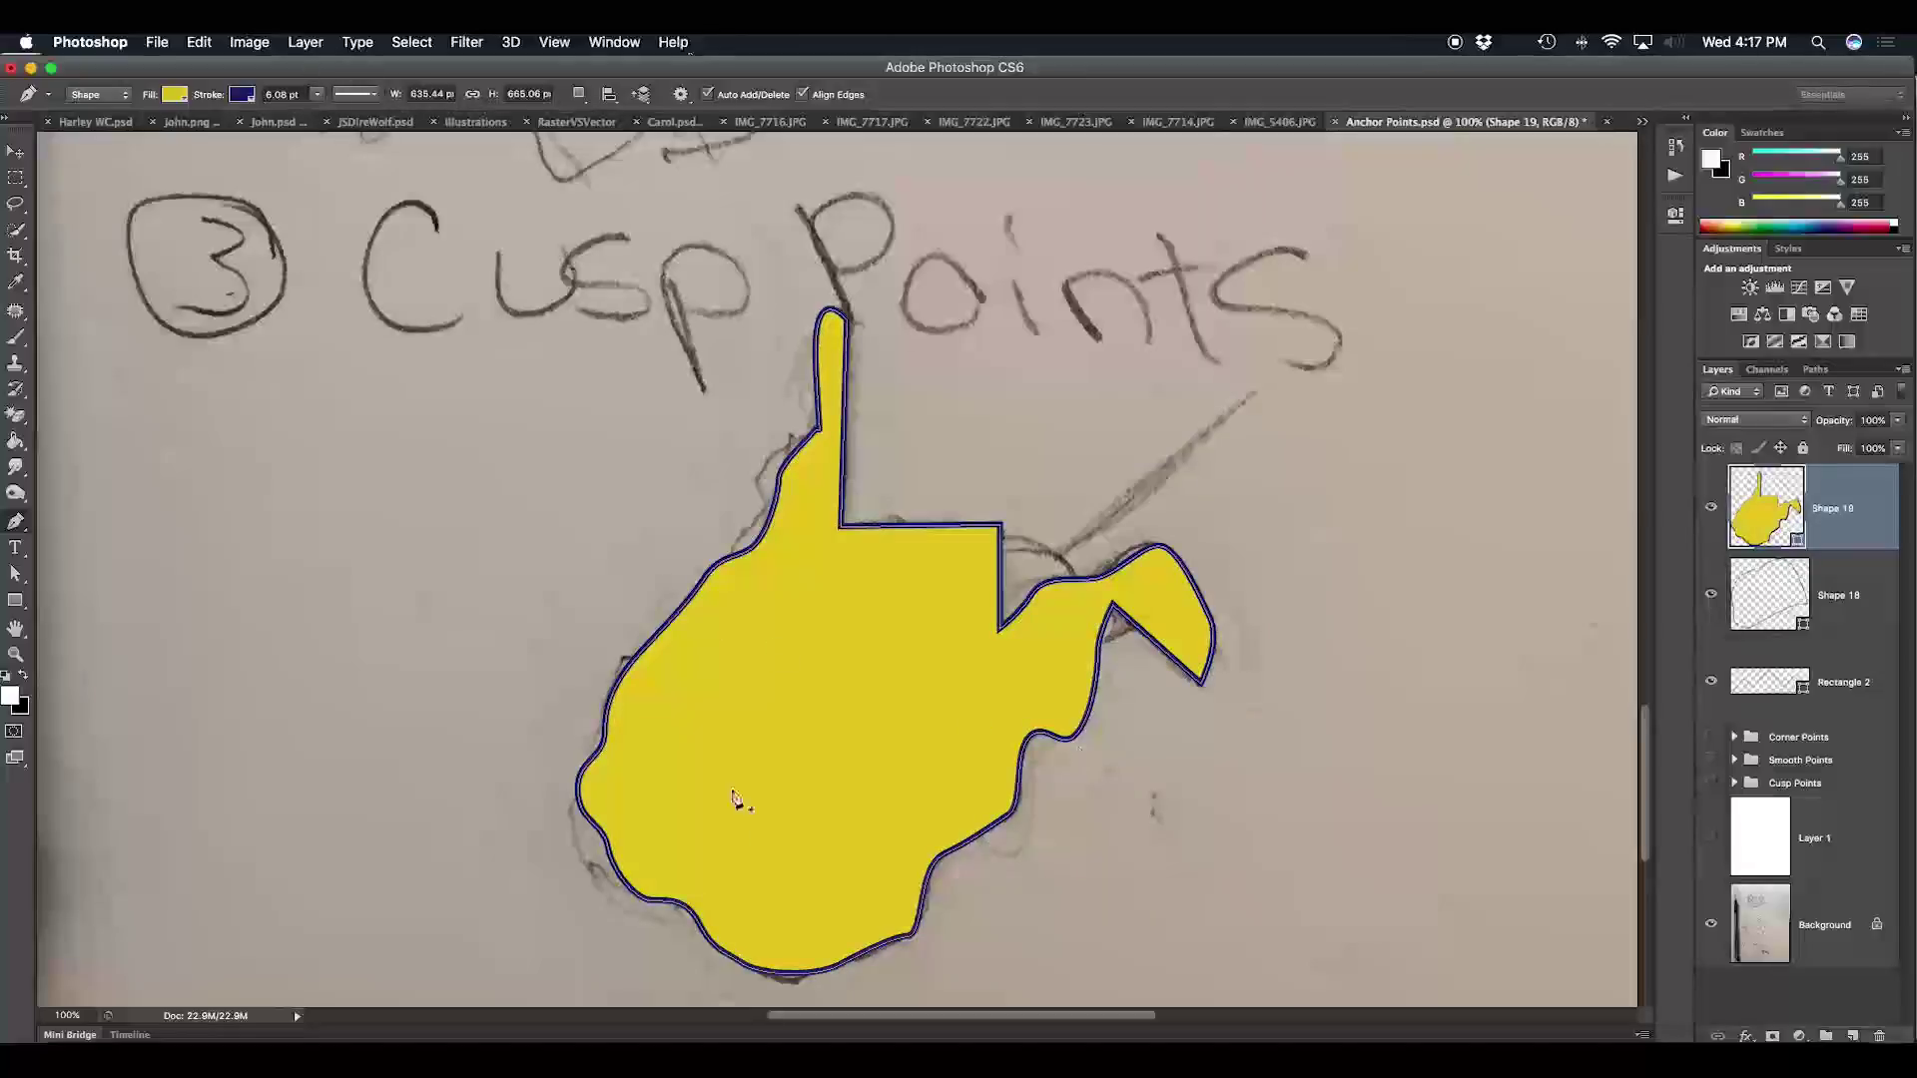
Step: Use the Direct Selection tool to nudge the anchor points along the state outline's upper western edge inward
left_click(20, 571)
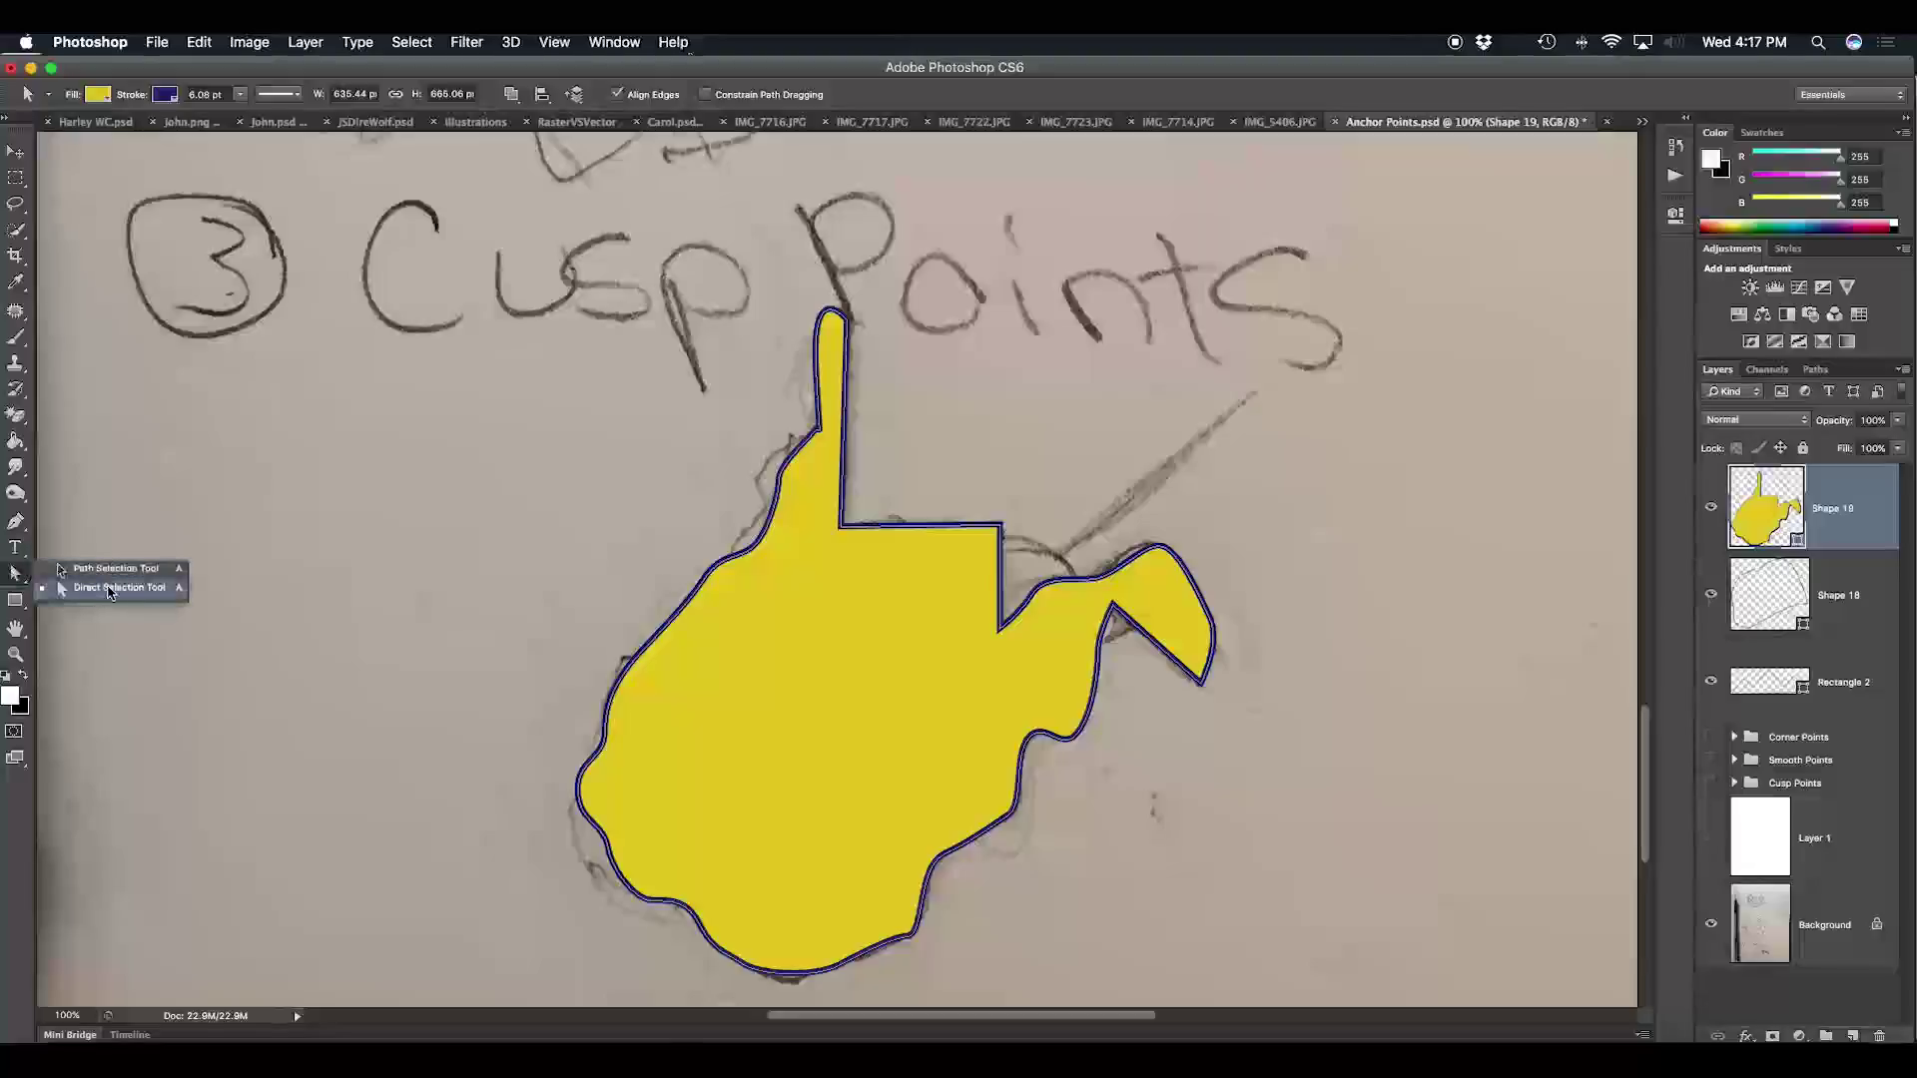
left_click(109, 591)
left_click(706, 586)
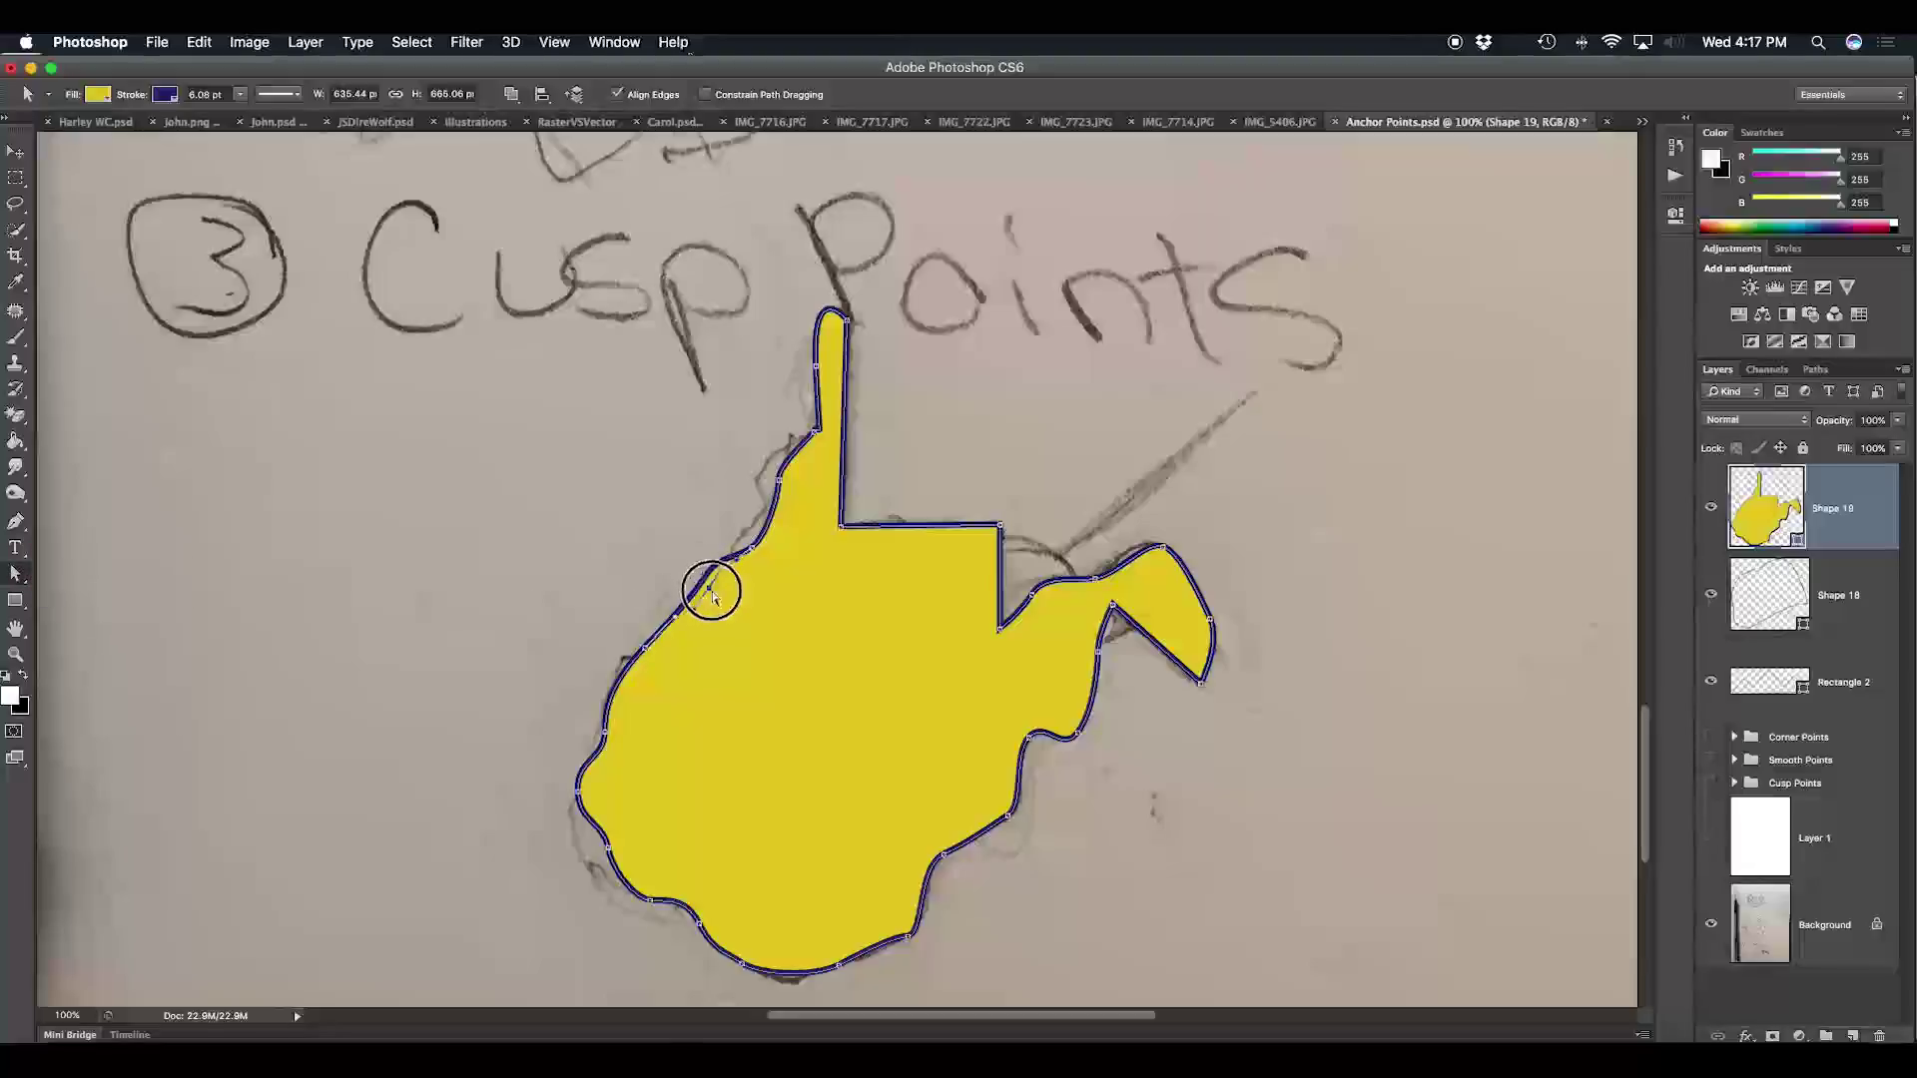
left_click(645, 649)
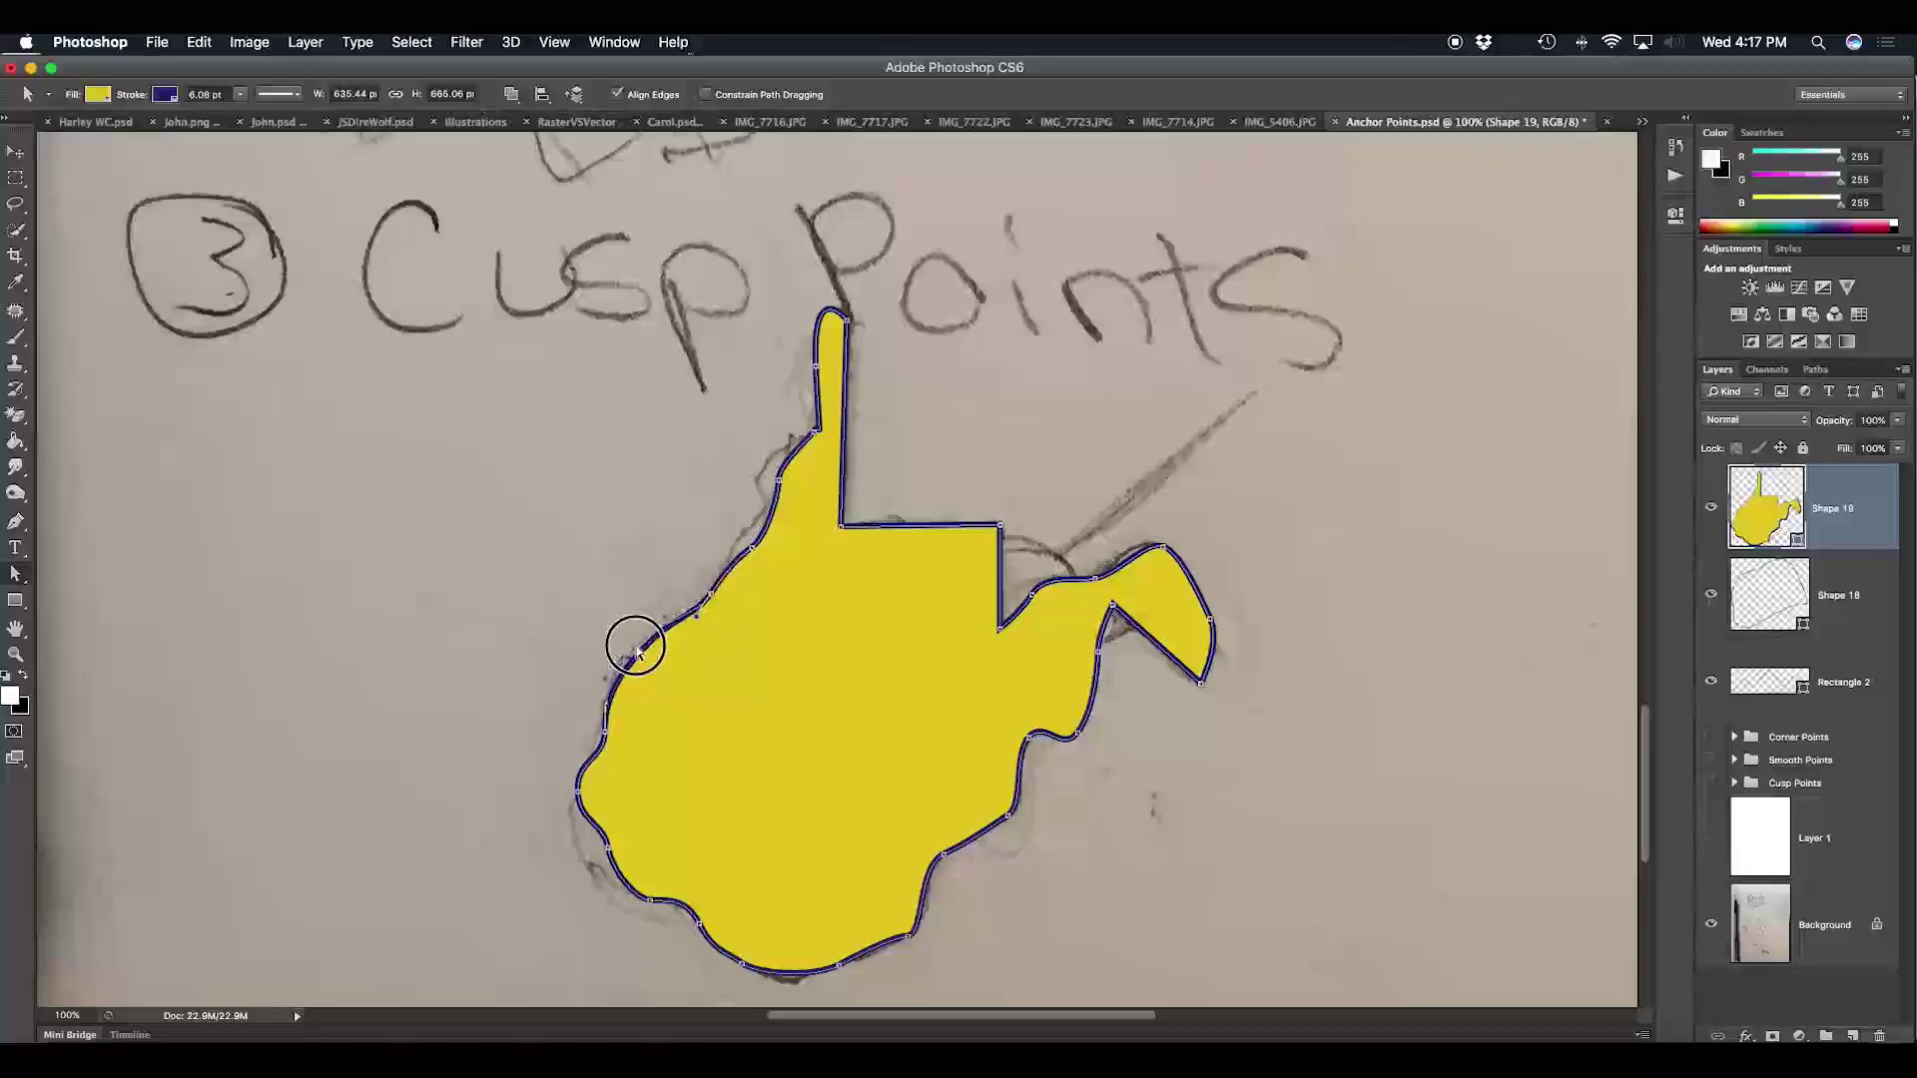
left_click_drag(604, 732, 626, 734)
left_click_drag(763, 549, 769, 552)
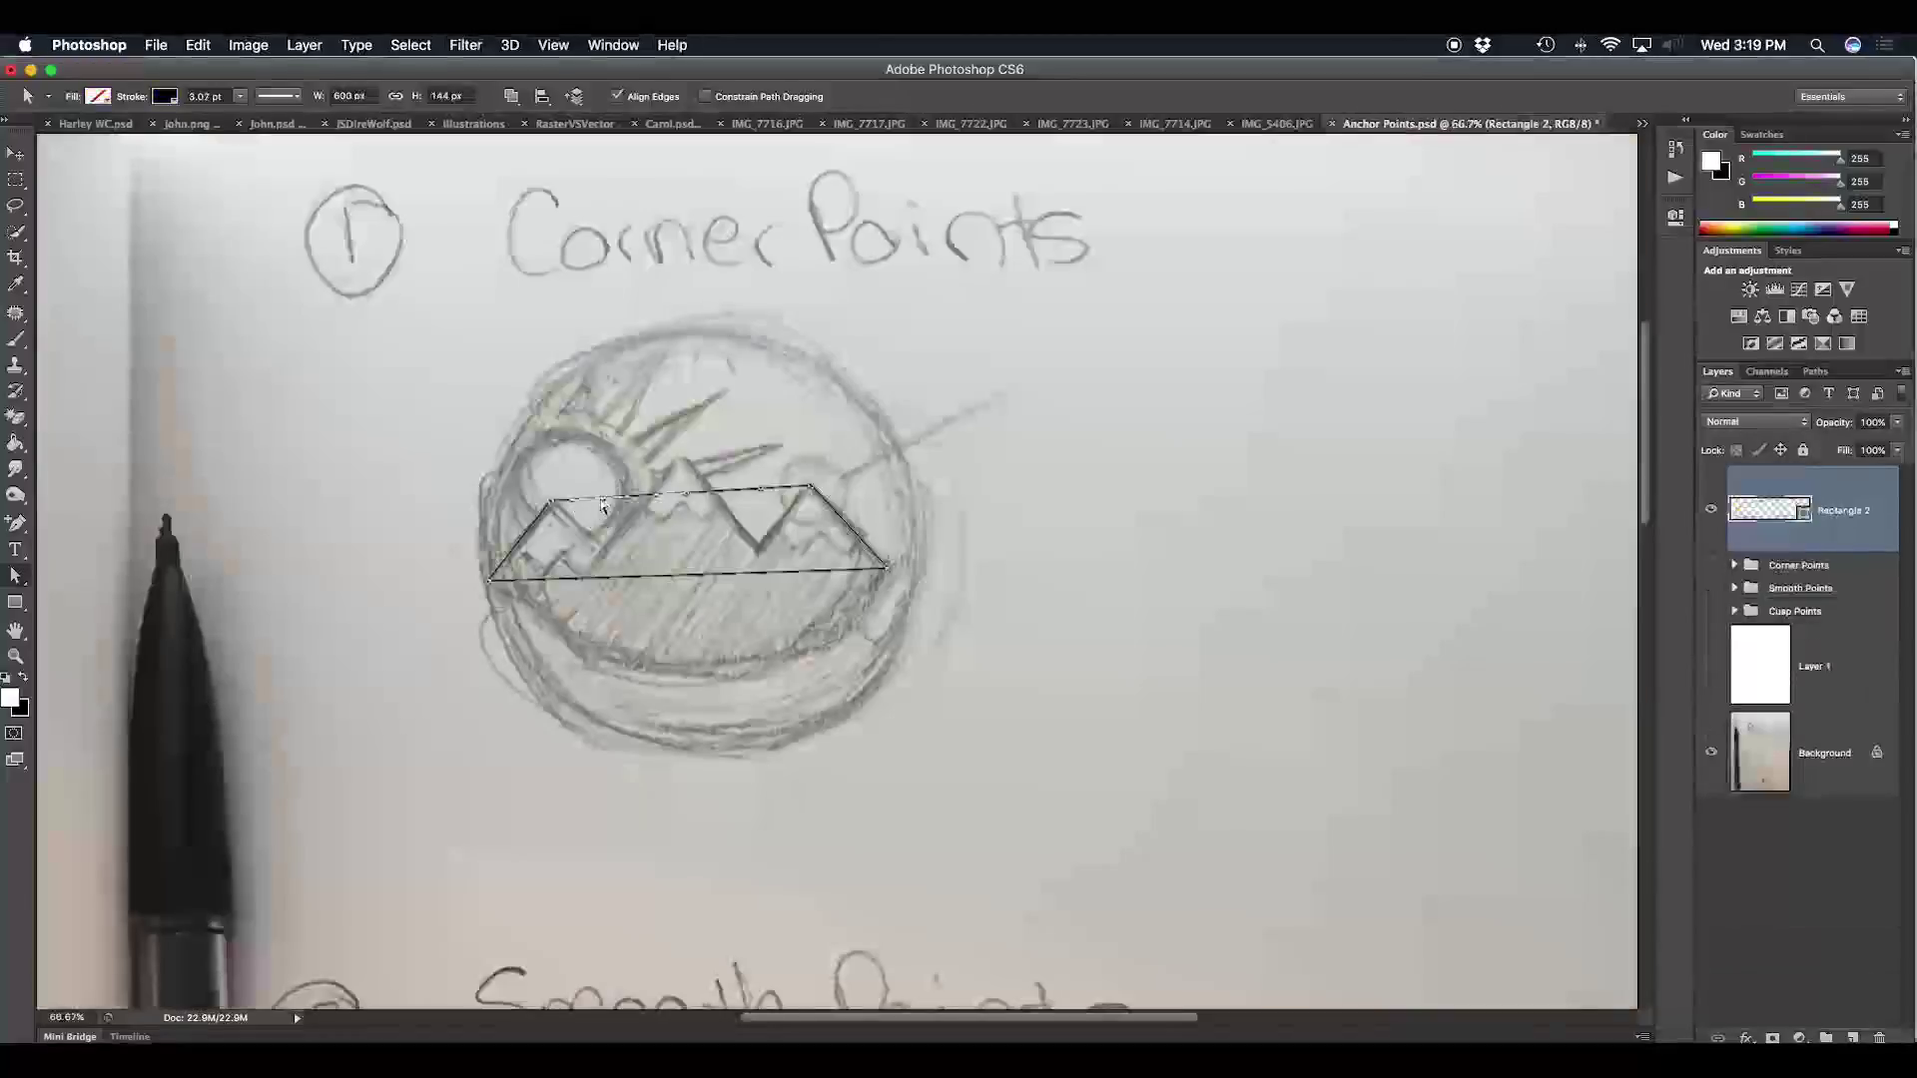
Step: Shape the mountain outline's top edge by moving its anchor points down to the first valley and up to the central peak
left_click_drag(602, 498, 604, 546)
left_click_drag(687, 499, 679, 457)
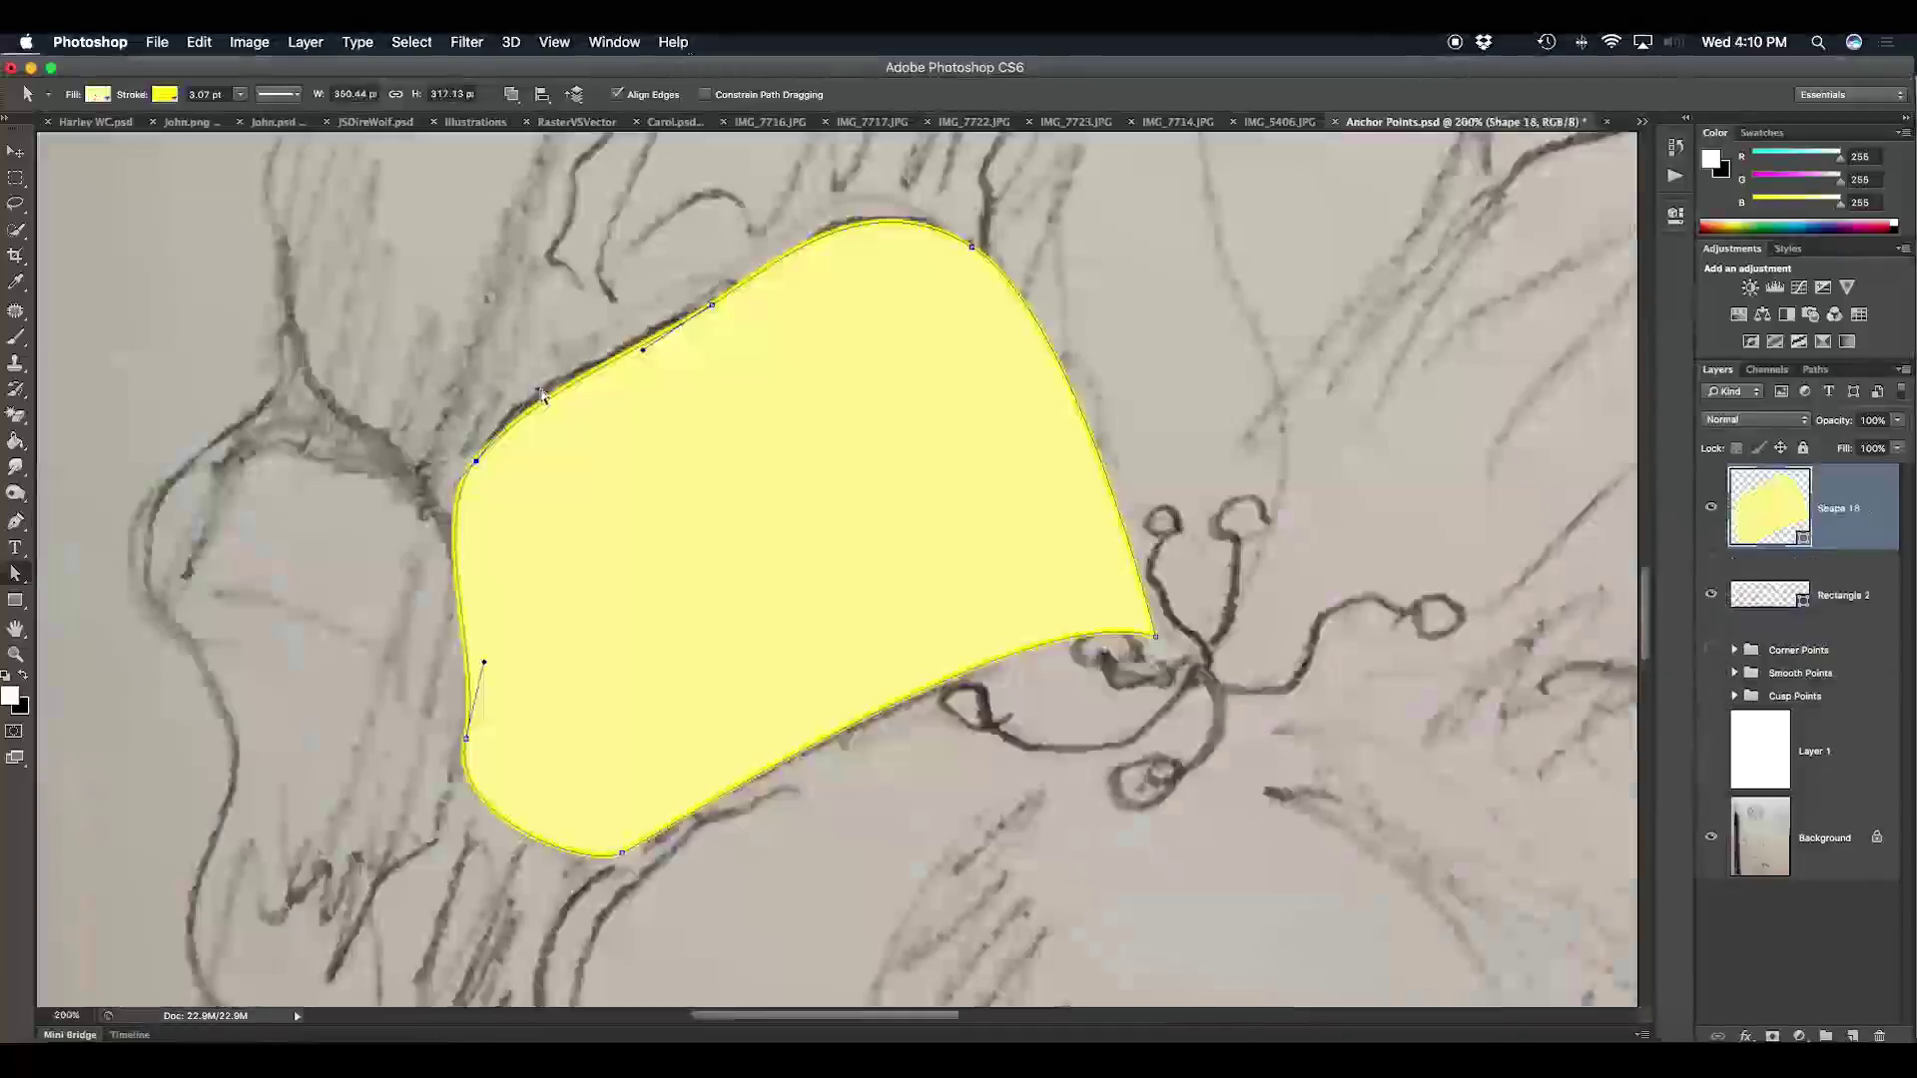
Step: Adjust the curve handle on the yellow petal's upper-left edge, and move the state outline's western anchor points inward
left_click_drag(539, 392, 619, 484)
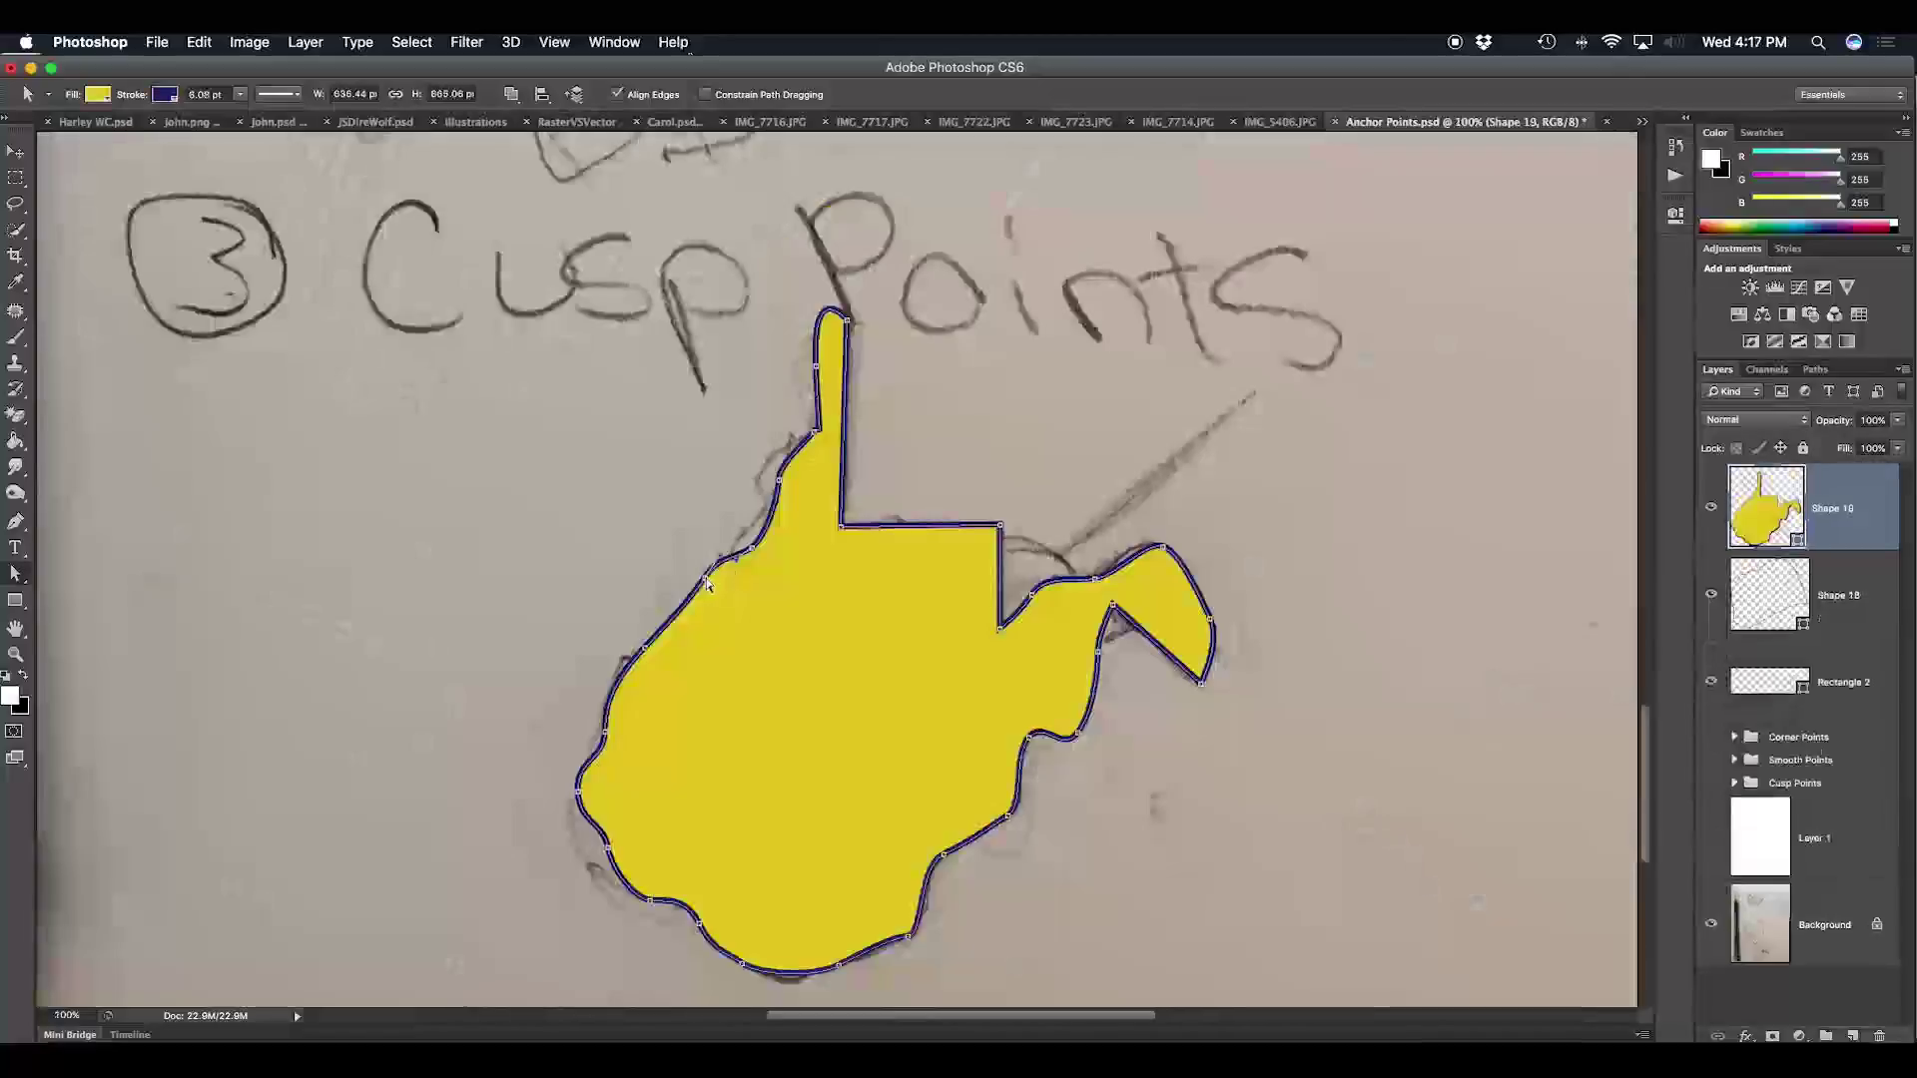
left_click_drag(713, 597, 616, 736)
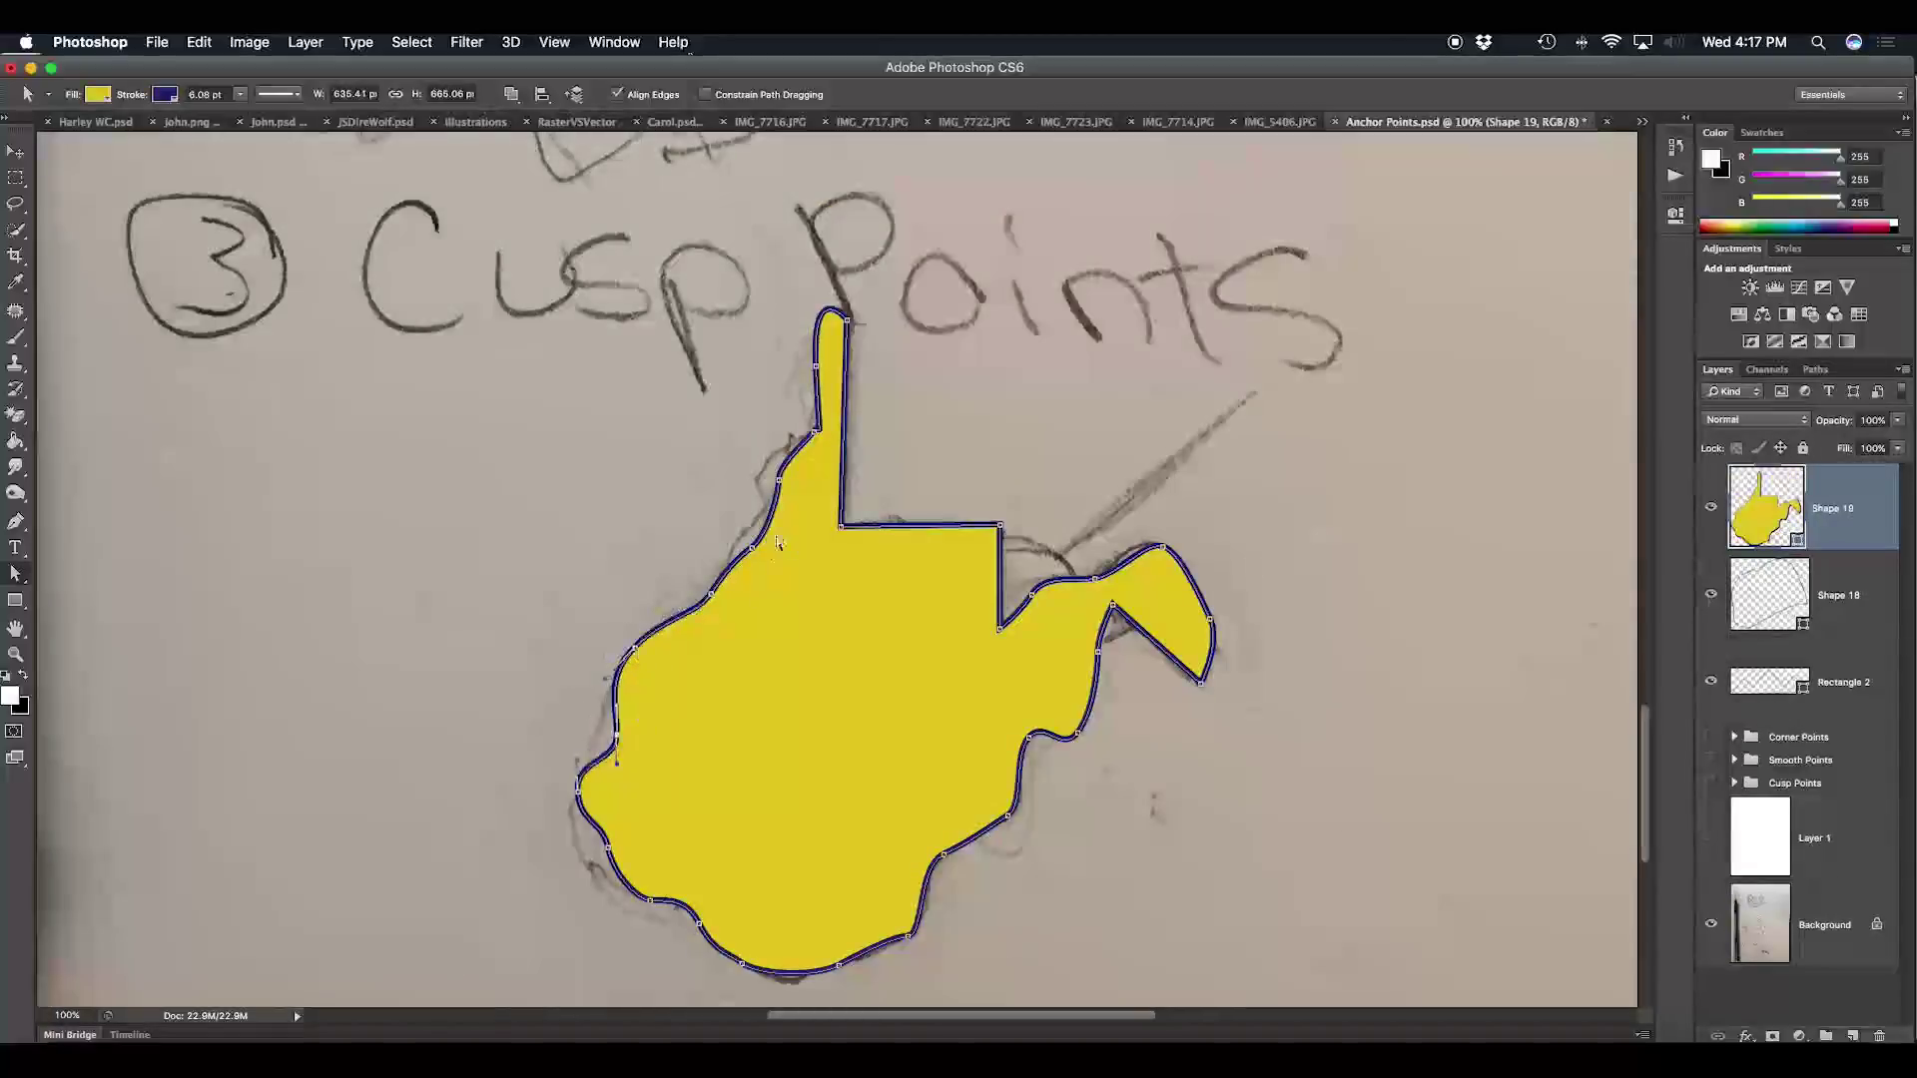